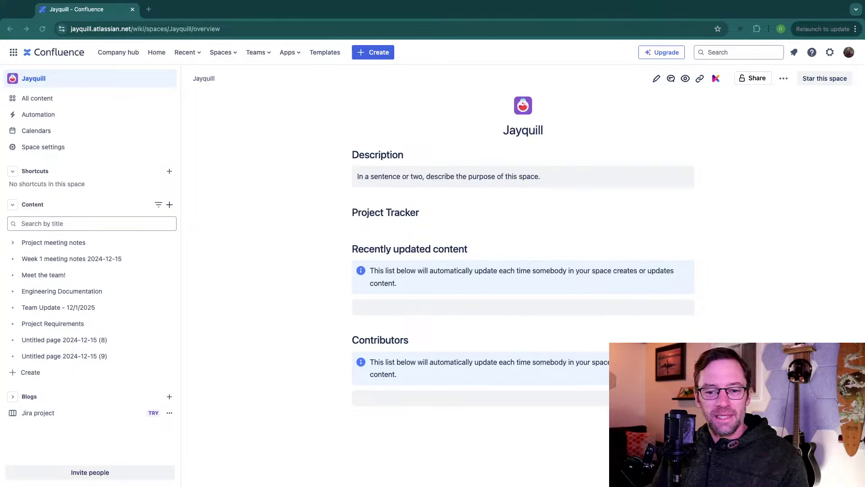
pyautogui.doubleClick(522, 129)
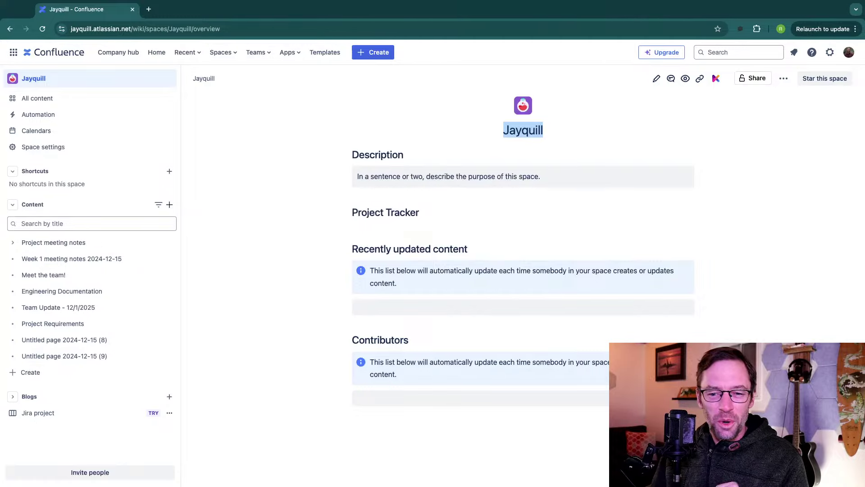
pyautogui.click(523, 130)
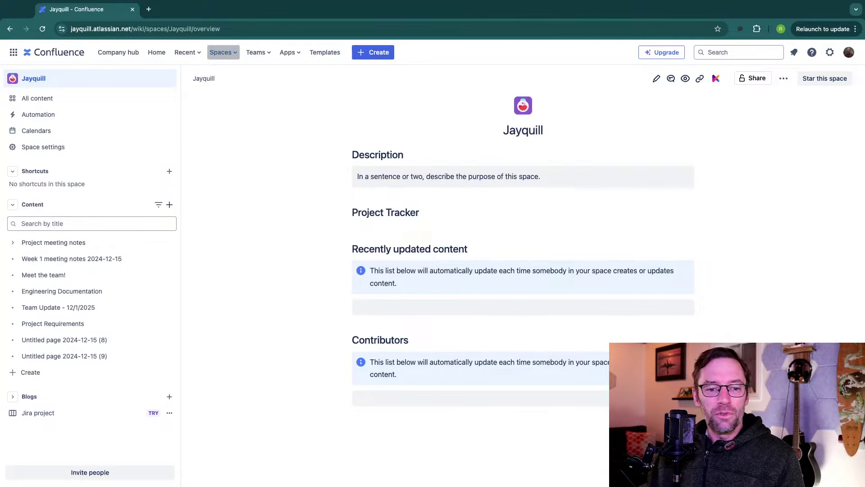
# Step: View the "Week 1 meeting notes 2024-12-15" page and return to the Jayquill space overview
pyautogui.click(223, 53)
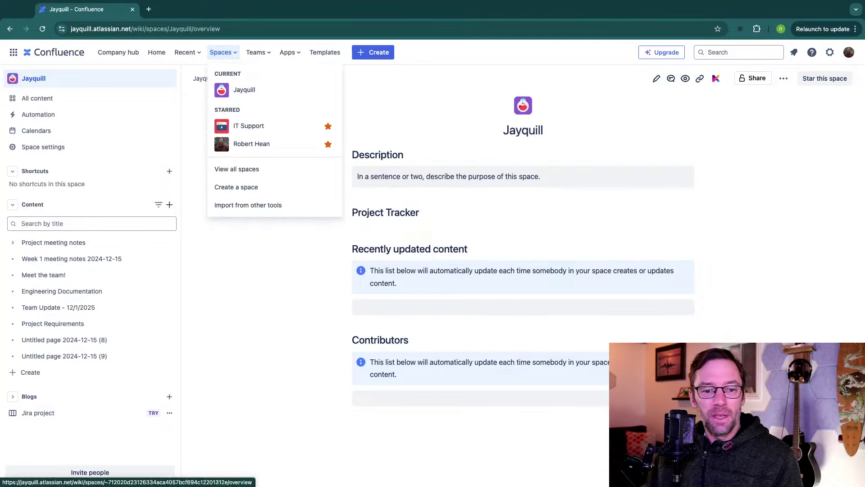
pyautogui.click(72, 259)
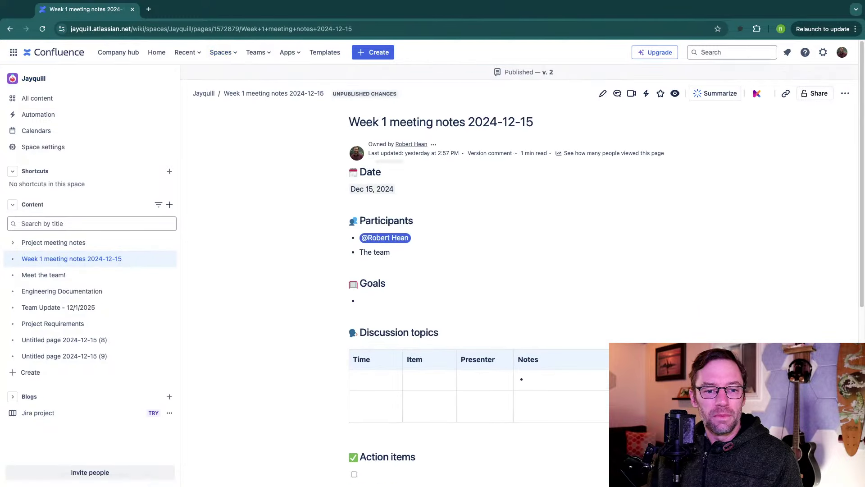
pyautogui.click(223, 52)
pyautogui.click(245, 90)
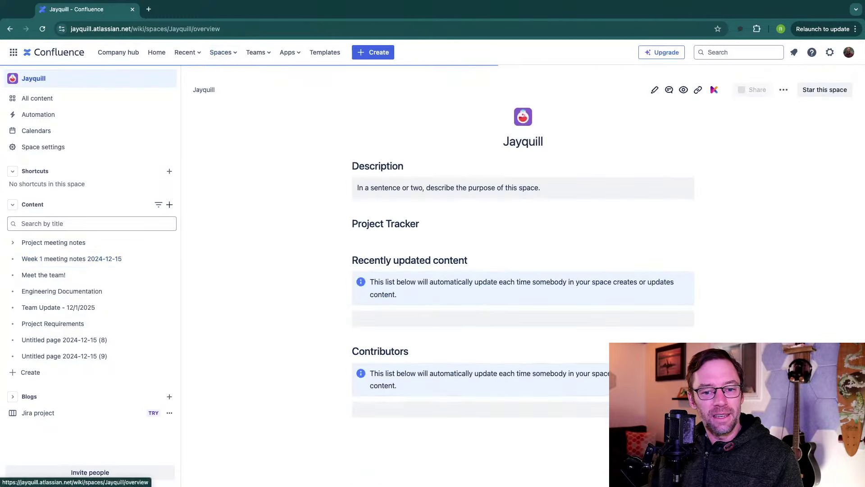
pyautogui.moveTo(280, 90)
pyautogui.mouseDown()
pyautogui.moveTo(414, 377)
pyautogui.moveTo(362, 176)
pyautogui.moveTo(316, 108)
pyautogui.moveTo(279, 90)
pyautogui.mouseUp()
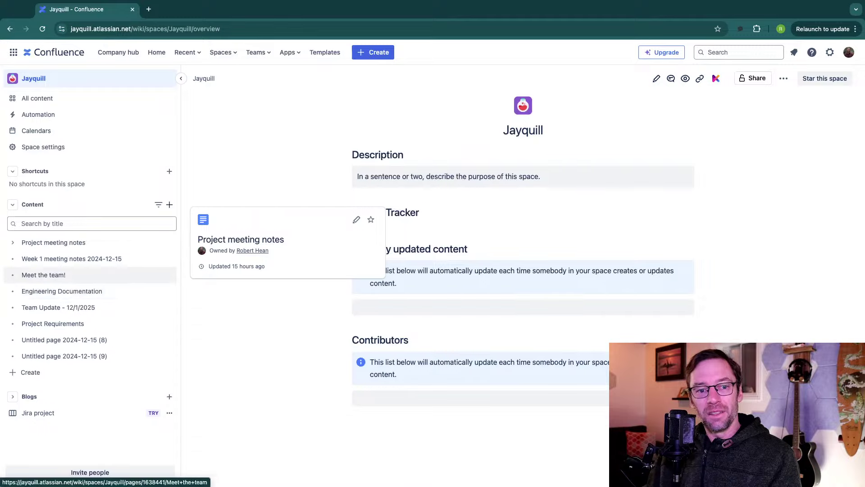
pyautogui.moveTo(53, 324)
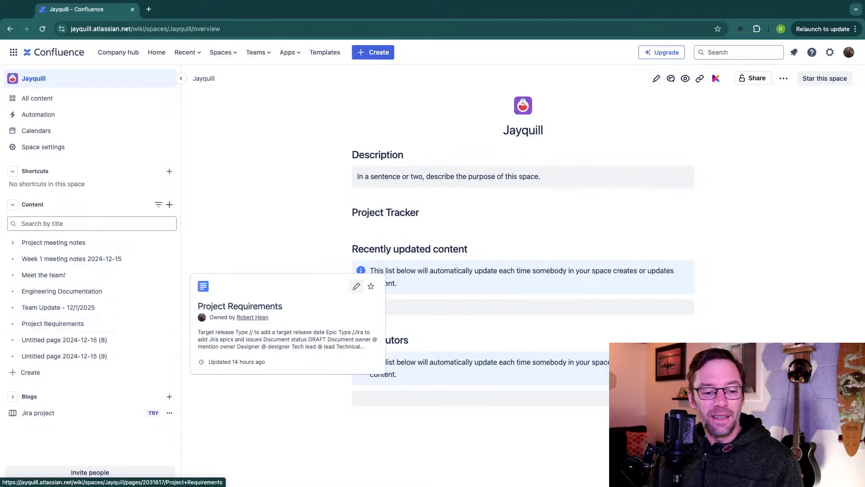
pyautogui.moveTo(352, 155); pyautogui.dragTo(417, 131)
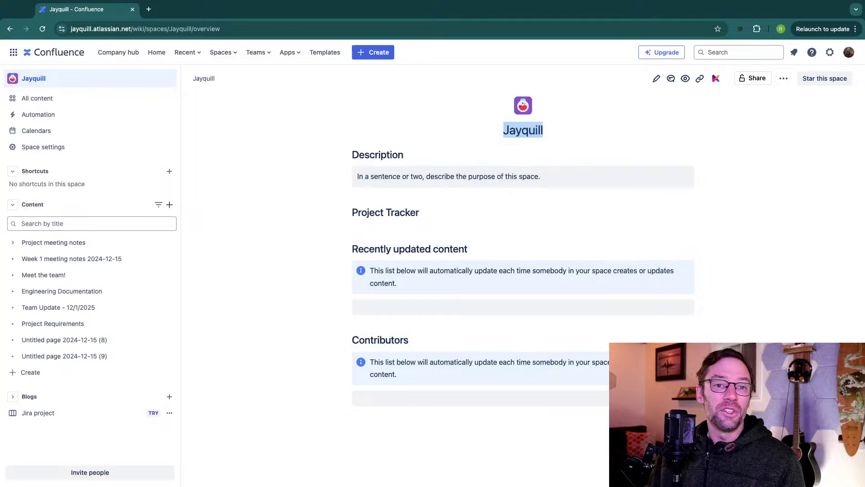
pyautogui.click(523, 131)
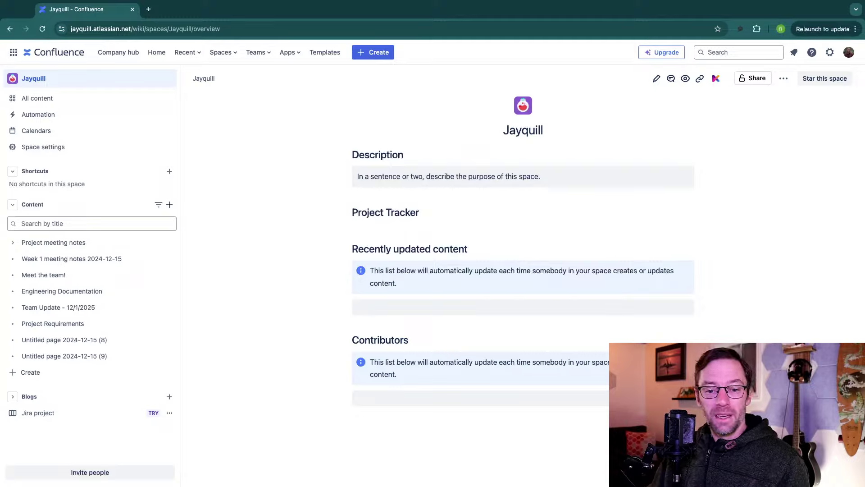
pyautogui.moveTo(363, 177); pyautogui.dragTo(540, 176)
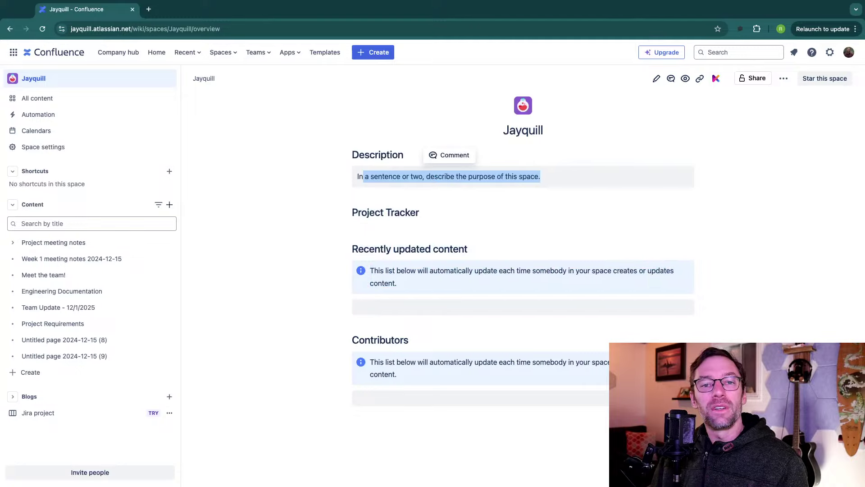
pyautogui.press('Escape')
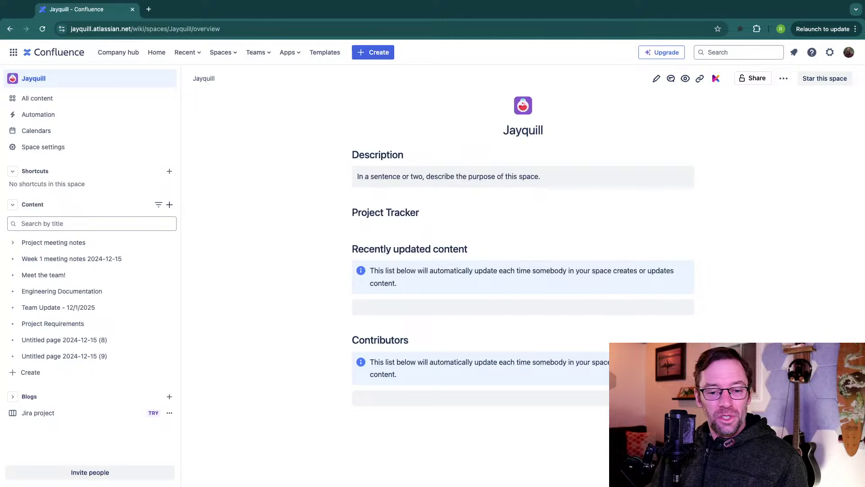
pyautogui.moveTo(382, 176); pyautogui.dragTo(420, 197)
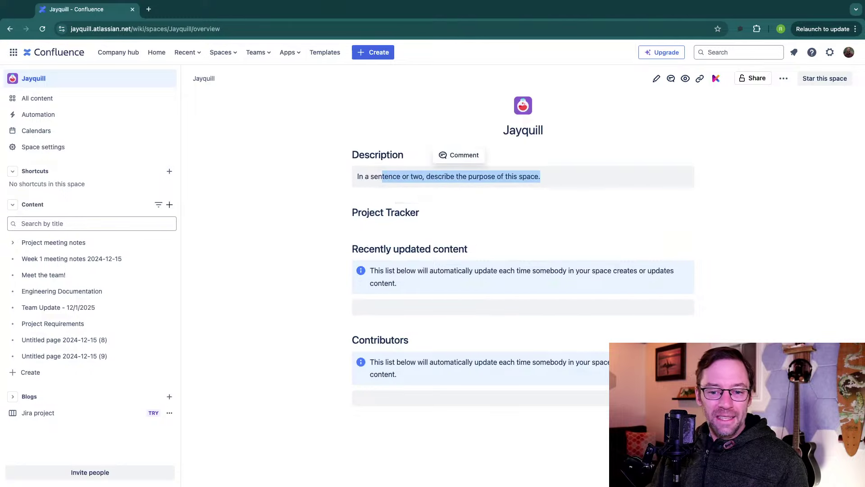
# Step: Open the Jayquill space overview page for editing
pyautogui.click(657, 78)
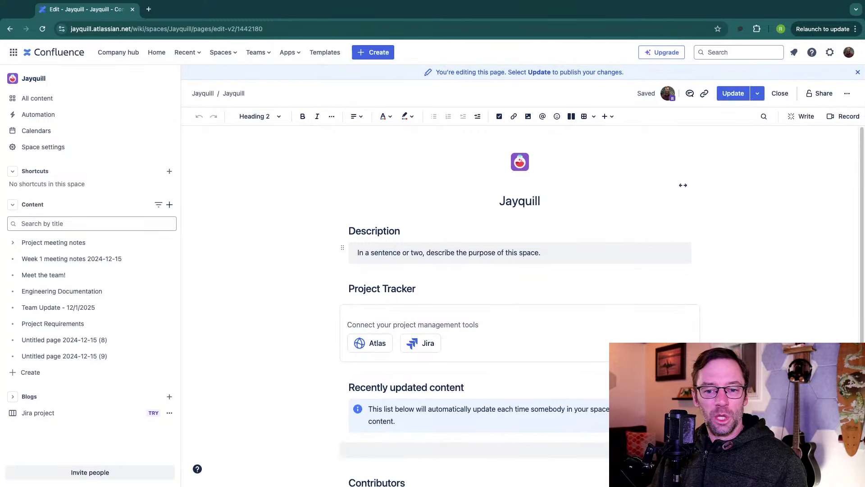
pyautogui.scroll(-5, 683, 185)
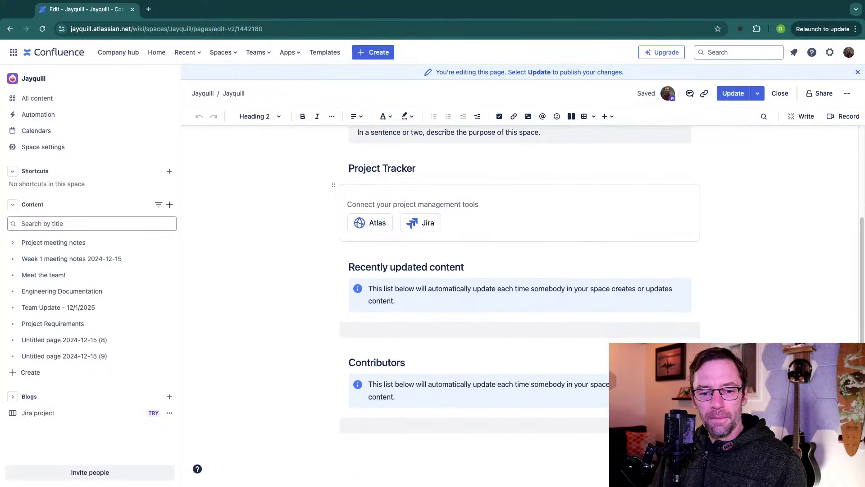
pyautogui.scroll(3, 519, 280)
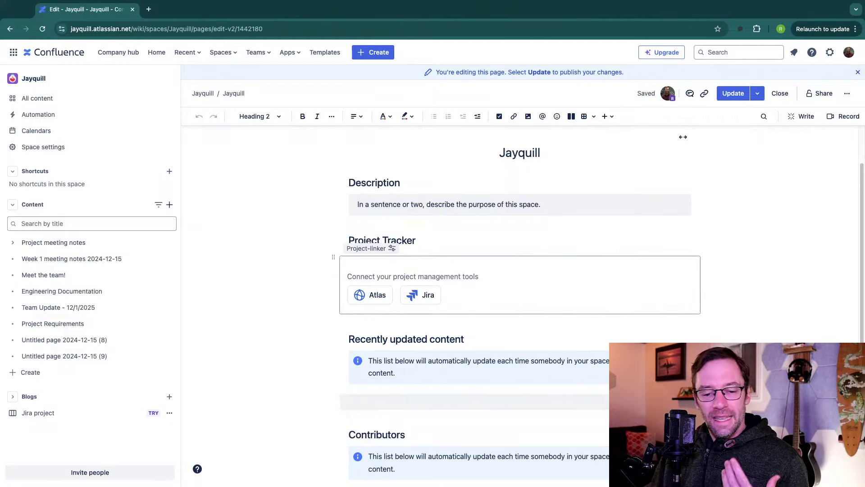
pyautogui.scroll(-1, 518, 270)
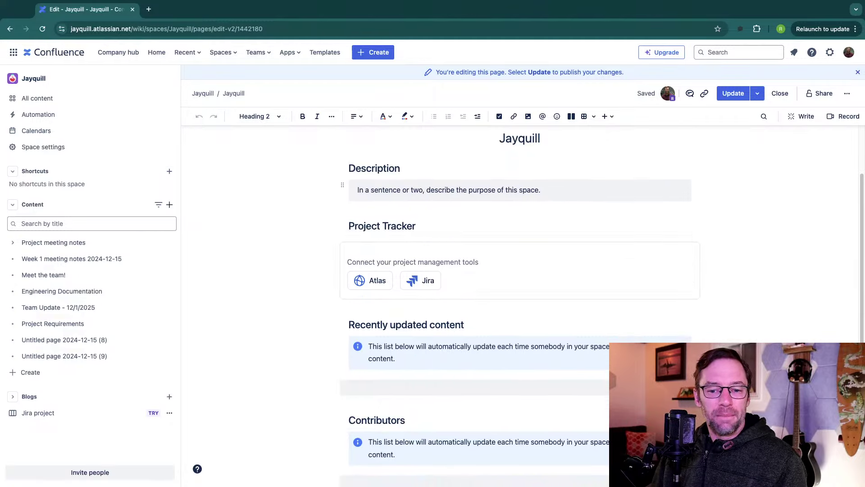
# Step: Try clearing the Description panel's text and restyling it as a note with a bold green background, and undo these changes
pyautogui.click(541, 190)
pyautogui.moveTo(541, 190); pyautogui.dragTo(356, 190)
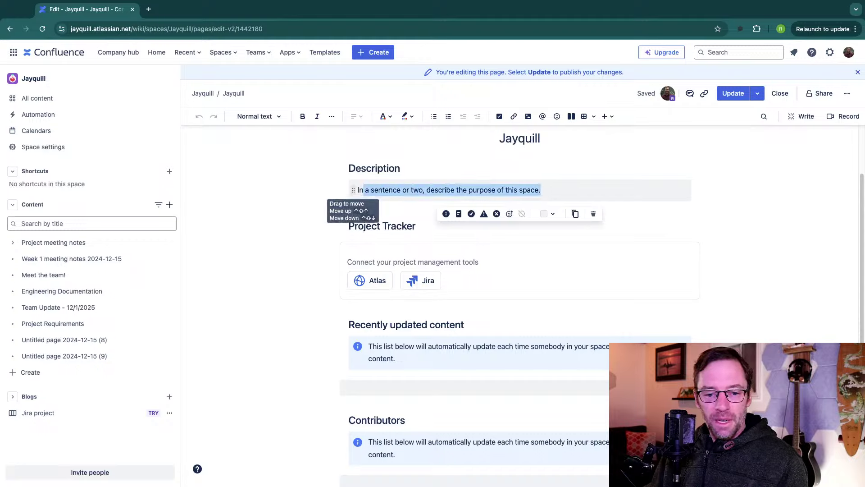
pyautogui.write('In')
pyautogui.press('BackSpace')
pyautogui.press('BackSpace')
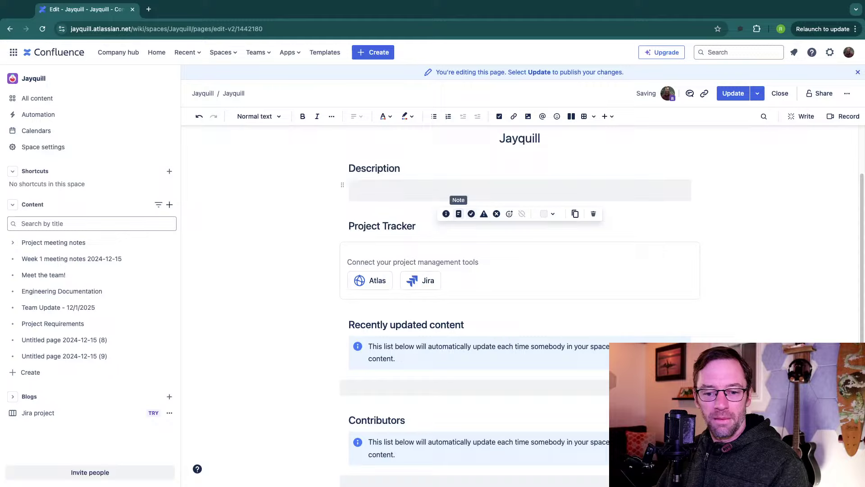
pyautogui.click(459, 214)
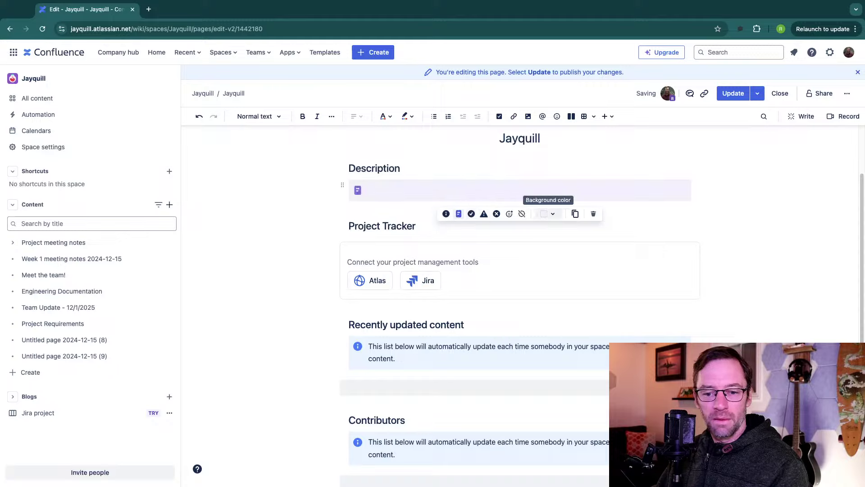
pyautogui.click(548, 213)
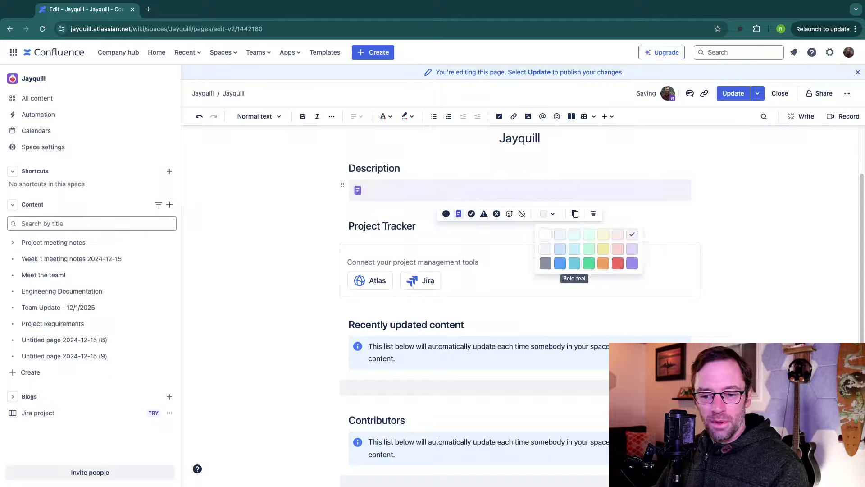
pyautogui.click(589, 263)
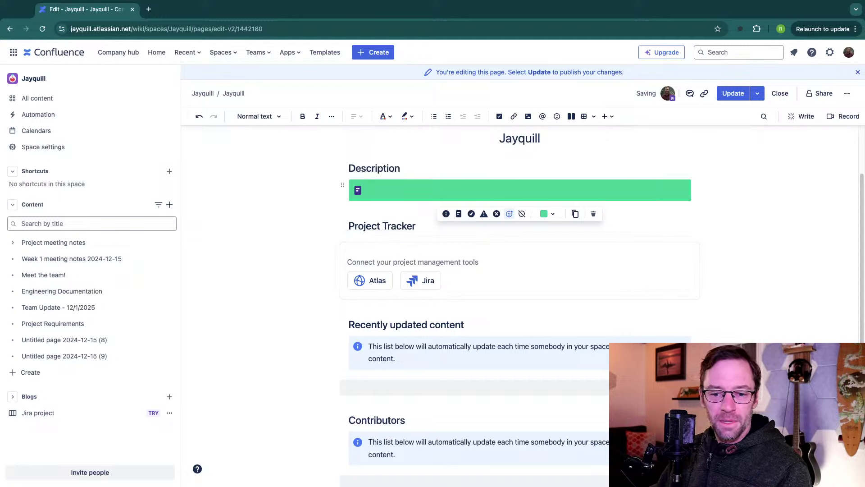
pyautogui.click(509, 214)
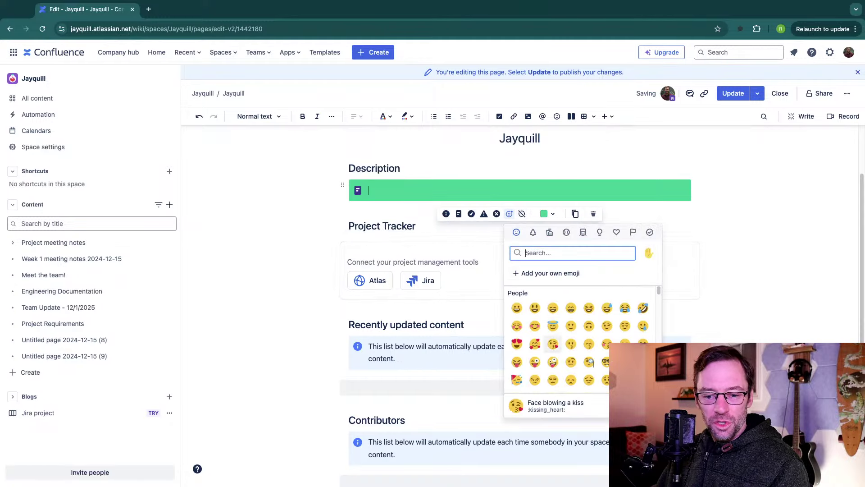
pyautogui.press('super+z')
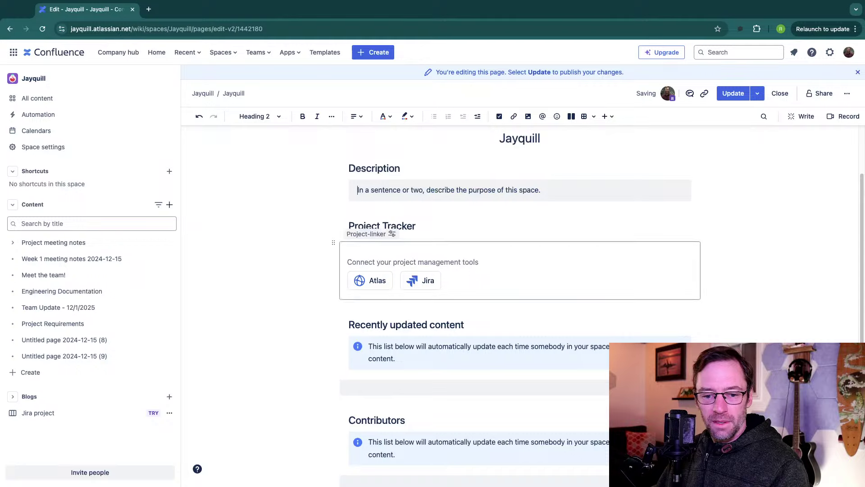
# Step: Give the Description panel a face-with-monocle emoji and a bold green background
pyautogui.click(508, 190)
pyautogui.click(509, 214)
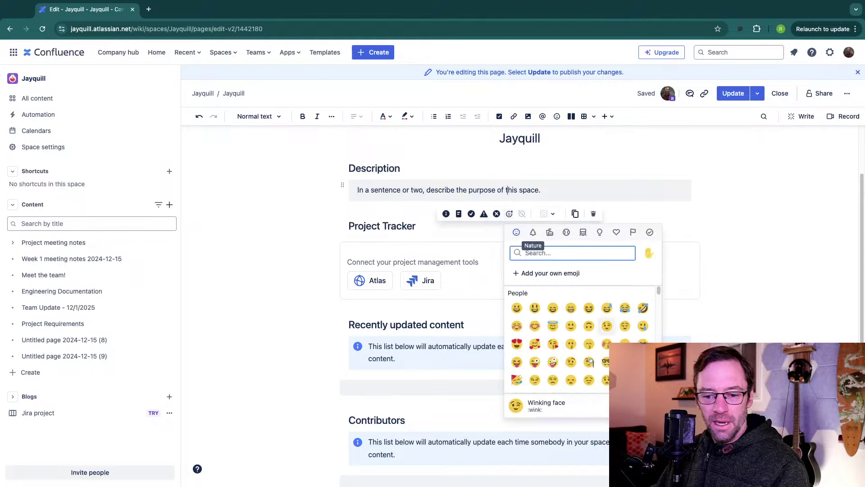
pyautogui.click(589, 362)
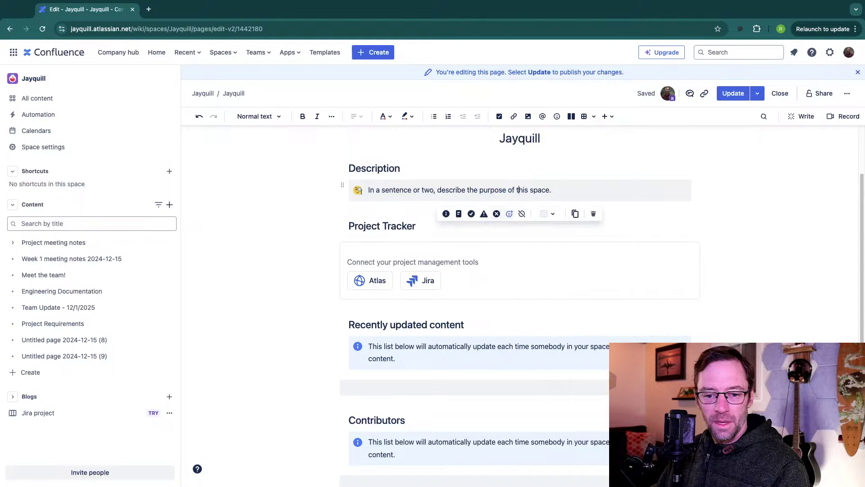
pyautogui.click(548, 213)
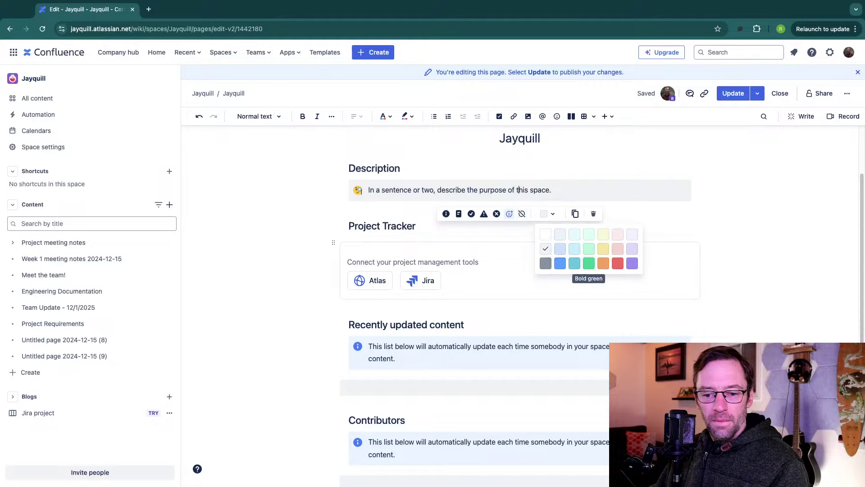
pyautogui.click(585, 262)
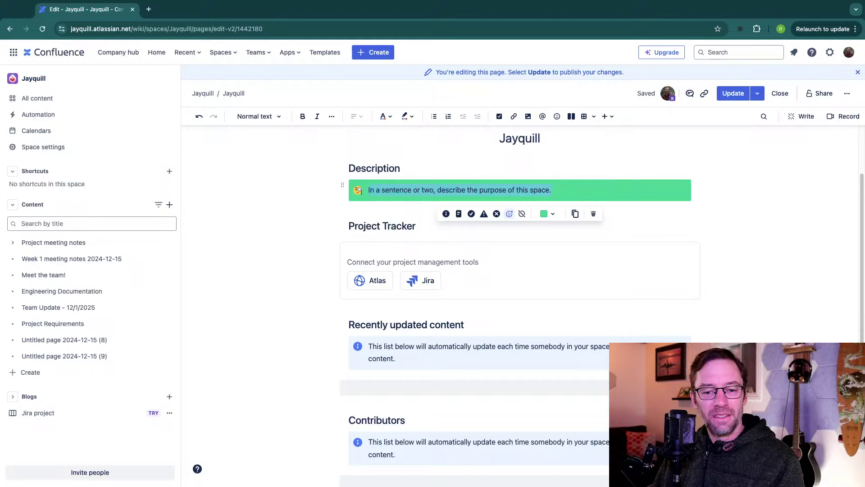
# Step: Replace the placeholder text in the Description panel with: The proper way to say "JQL"
pyautogui.press('BackSpace')
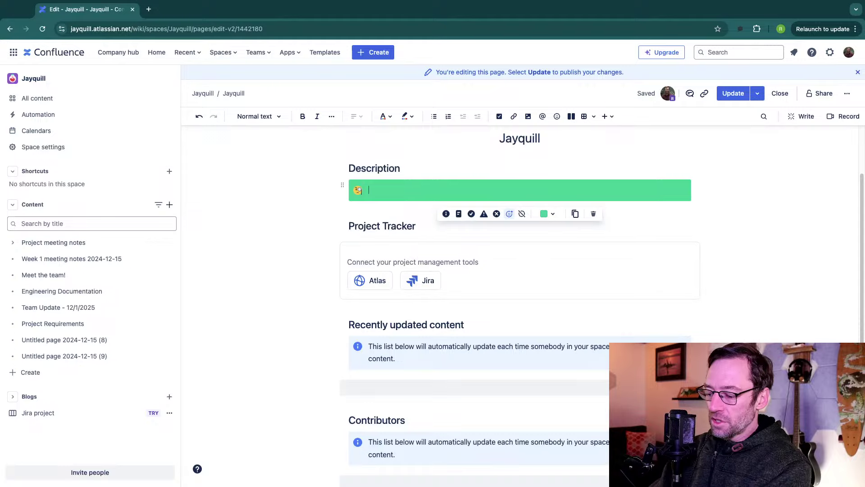
pyautogui.write('The proper way')
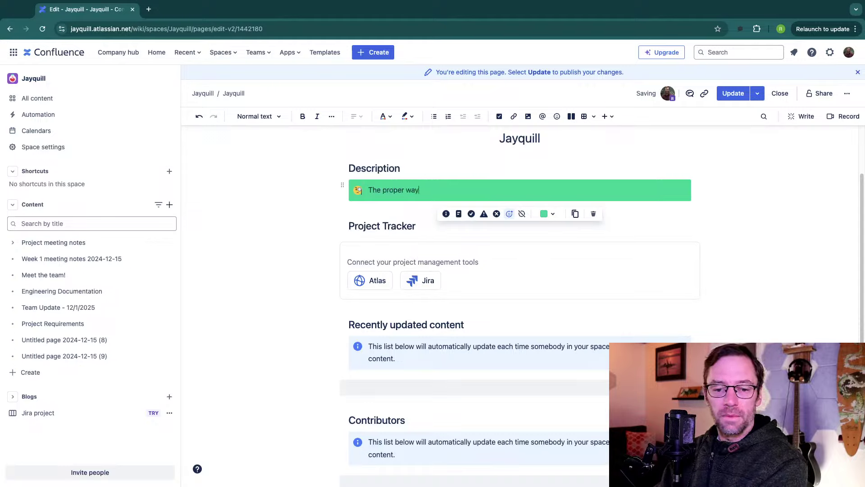
pyautogui.write(' to say "JQL"')
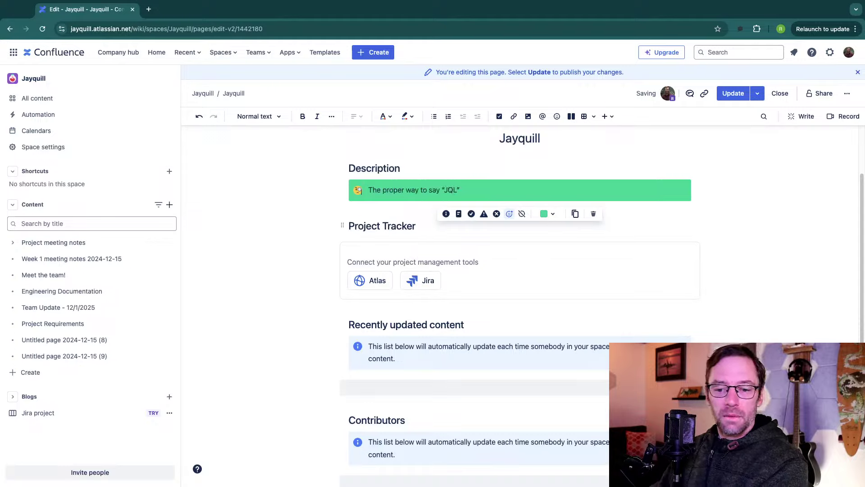
# Step: Delete the Project-linker element and the "Project Tracker" heading text from the page
pyautogui.click(415, 226)
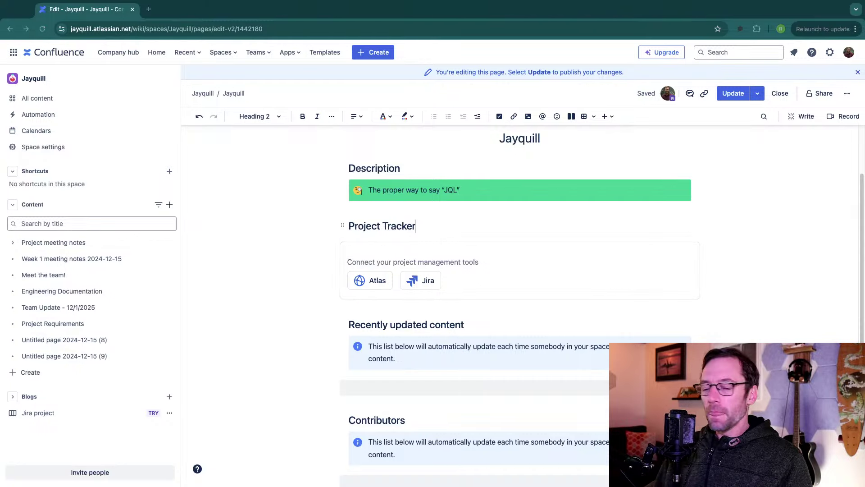
pyautogui.click(520, 270)
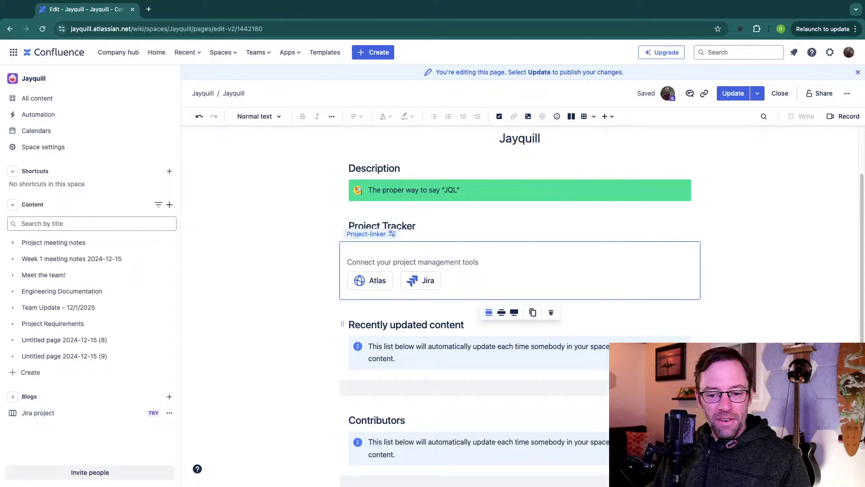
pyautogui.click(551, 313)
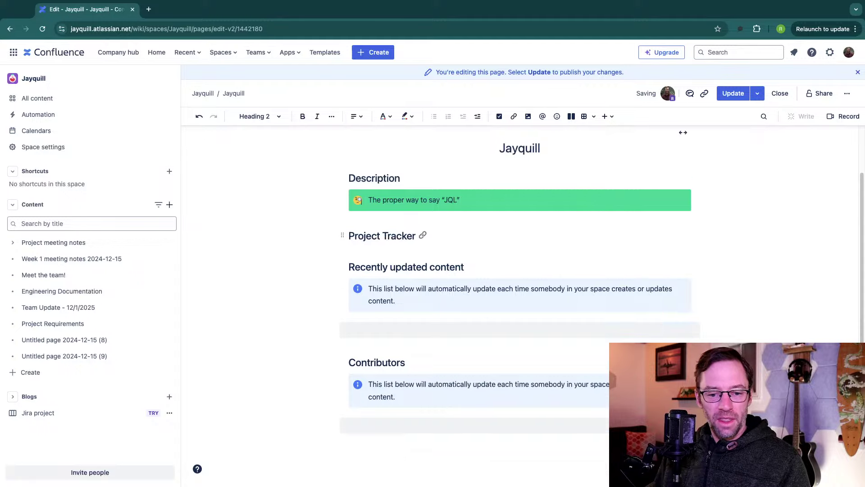
pyautogui.moveTo(416, 236); pyautogui.dragTo(349, 236)
pyautogui.press('BackSpace')
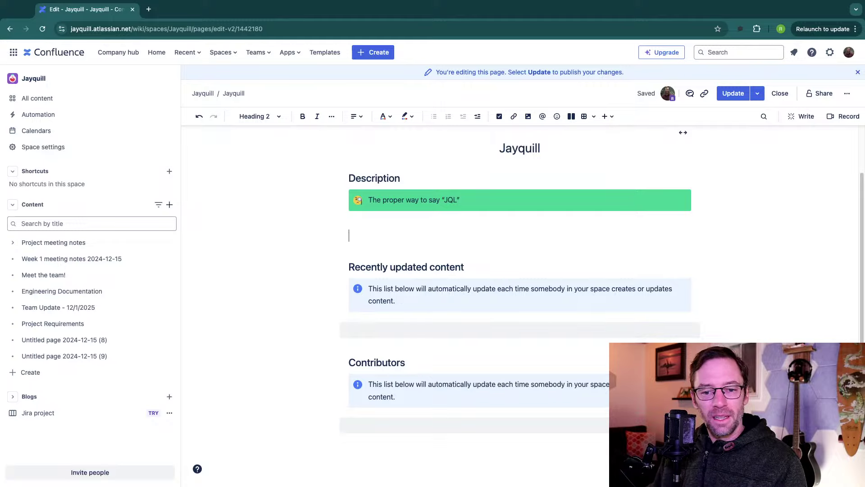
pyautogui.rightClick(367, 233)
pyautogui.press('Escape')
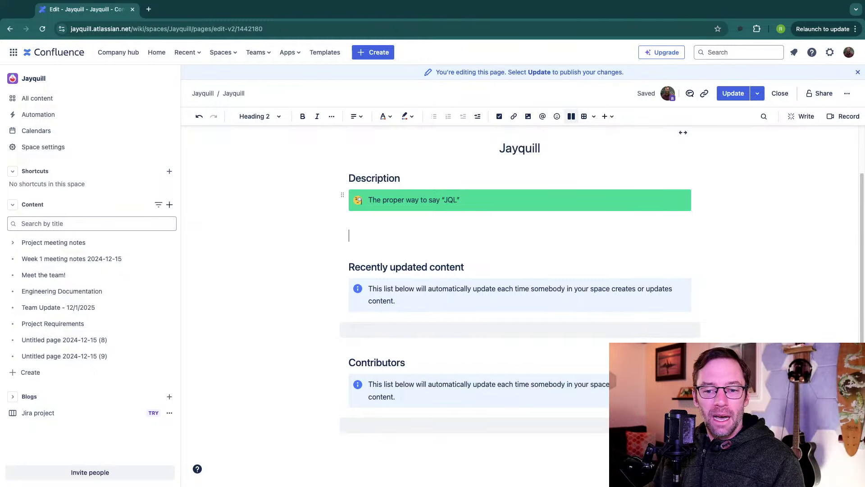
# Step: Insert a layout section with two equal columns above the "Recently updated content" heading, comparing the right-sidebar and three-column-with-sidebars variants
pyautogui.click(571, 116)
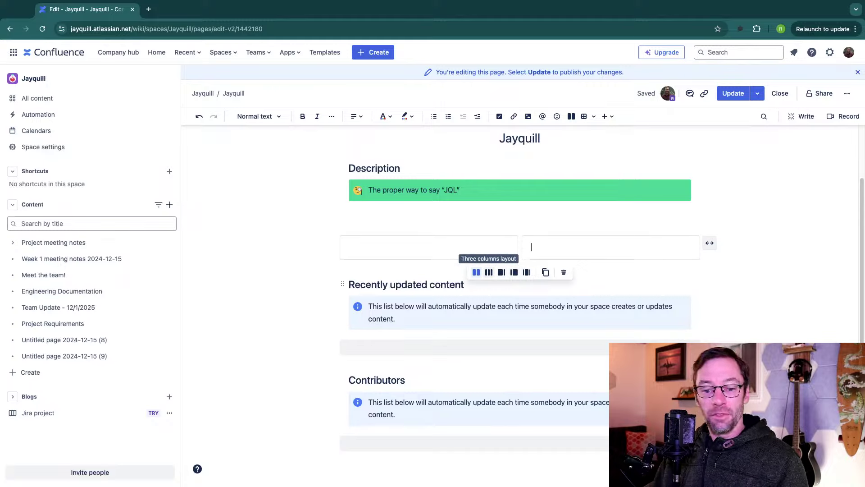
pyautogui.click(489, 272)
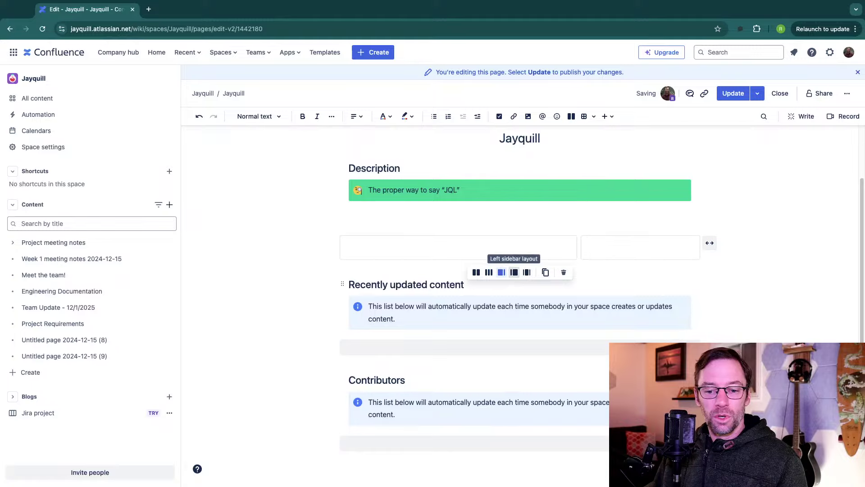
pyautogui.click(526, 272)
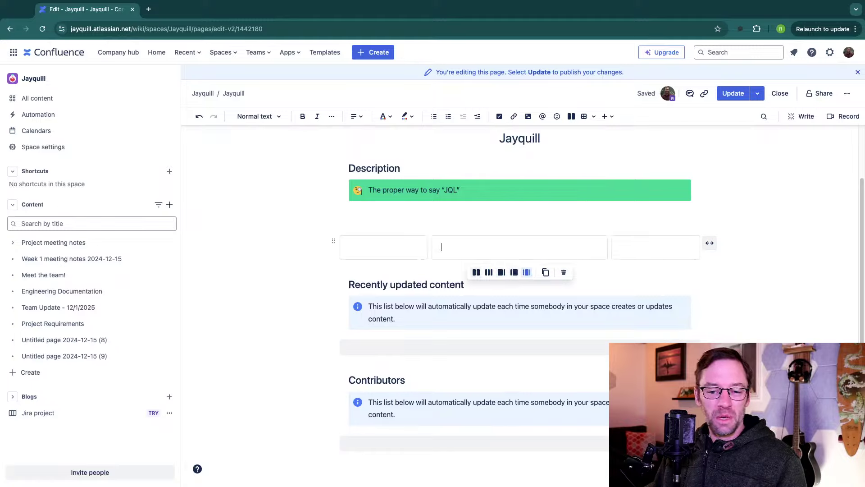
pyautogui.click(476, 272)
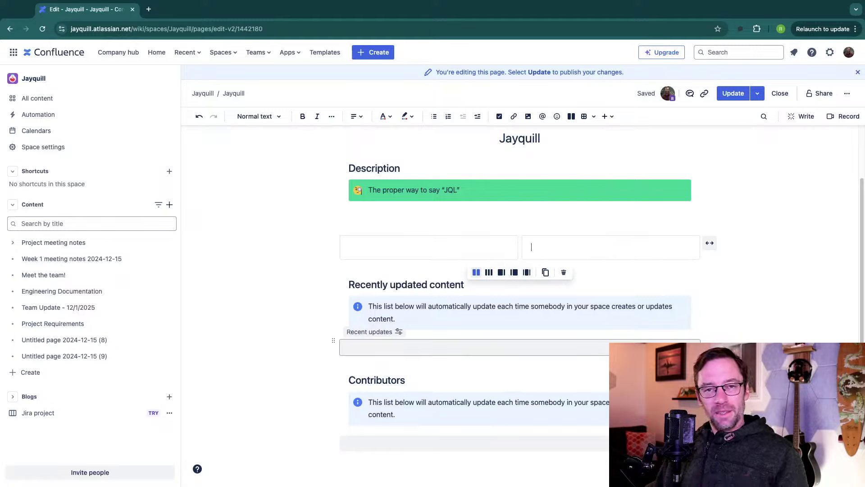
pyautogui.click(531, 247)
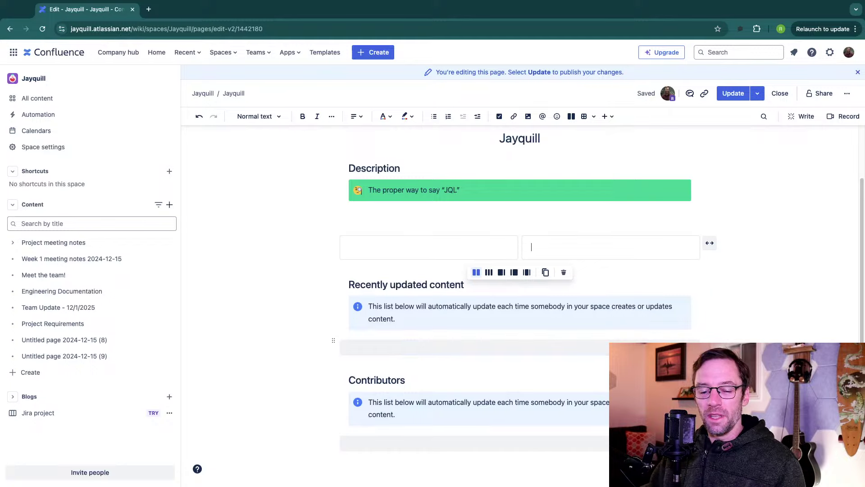
# Step: Move the "Recently updated content" heading and its info panel into the first column of the layout
pyautogui.moveTo(396, 319); pyautogui.dragTo(342, 285)
pyautogui.press('super+c')
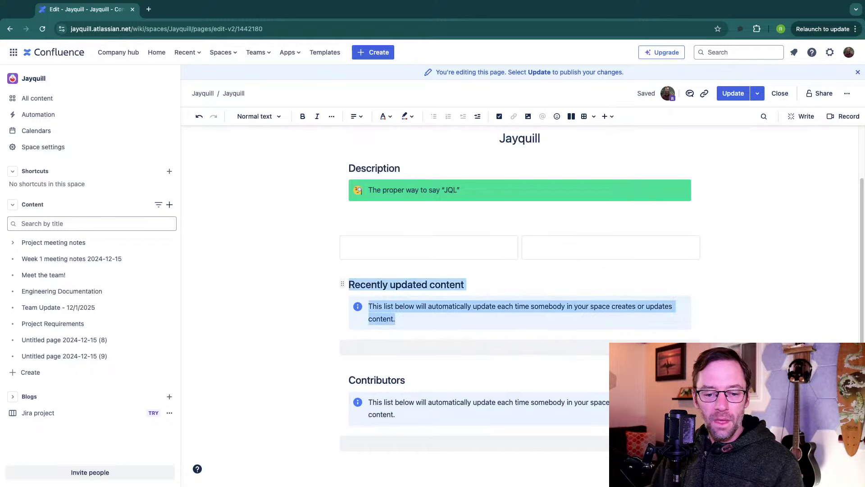
pyautogui.press('BackSpace')
pyautogui.press('BackSpace')
pyautogui.click(360, 267)
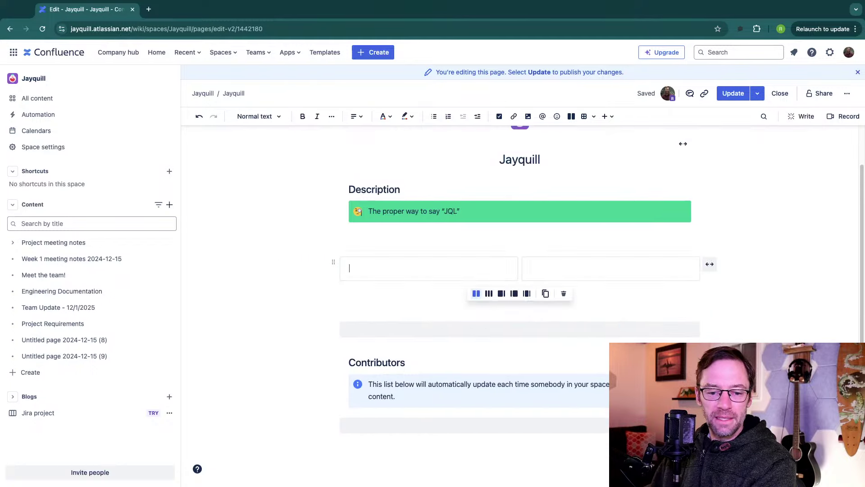
pyautogui.press('super+v')
# Step: Move the "Contributors" heading and its info panel into the second column of the layout
pyautogui.moveTo(396, 427); pyautogui.dragTo(349, 391)
pyautogui.press('super+x')
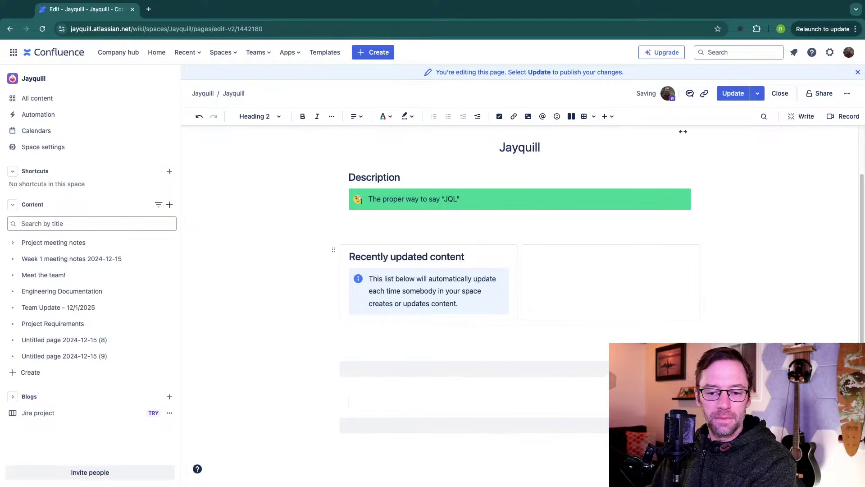
pyautogui.click(564, 257)
pyautogui.press('super+v')
# Step: Move the Recent updates element into the first column, below the "Recently updated content" info panel
pyautogui.click(451, 368)
pyautogui.press('super+x')
pyautogui.press('Up')
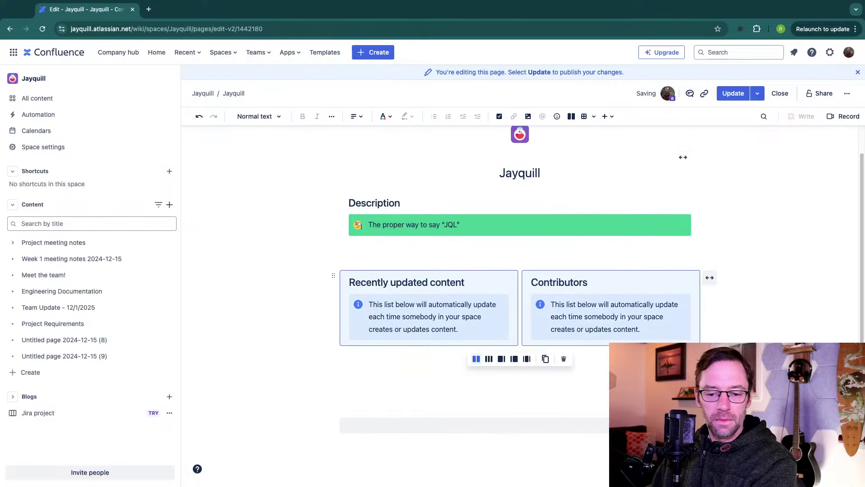
pyautogui.press('Up')
pyautogui.click(373, 305)
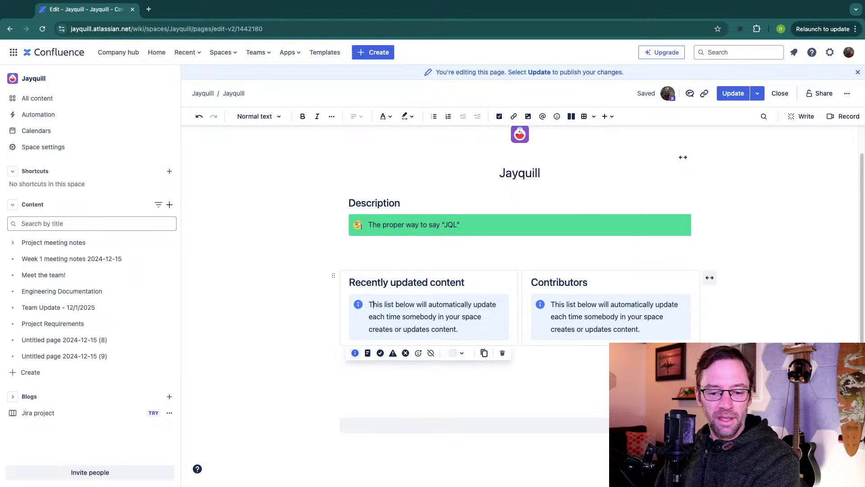
pyautogui.press('Down')
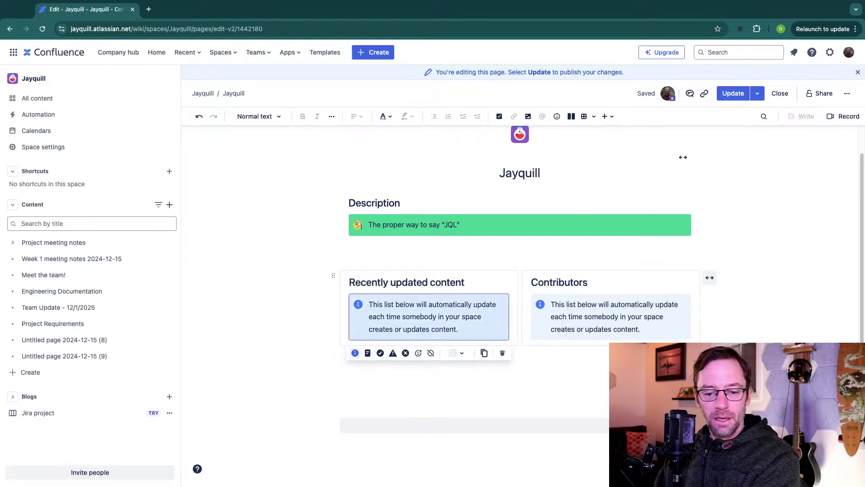
pyautogui.press('Down')
pyautogui.press('Return')
pyautogui.press('super+v')
# Step: Change the "Contributors" panel to the warning style and move the remaining contributors element below it in the second column
pyautogui.click(473, 425)
pyautogui.press('super+x')
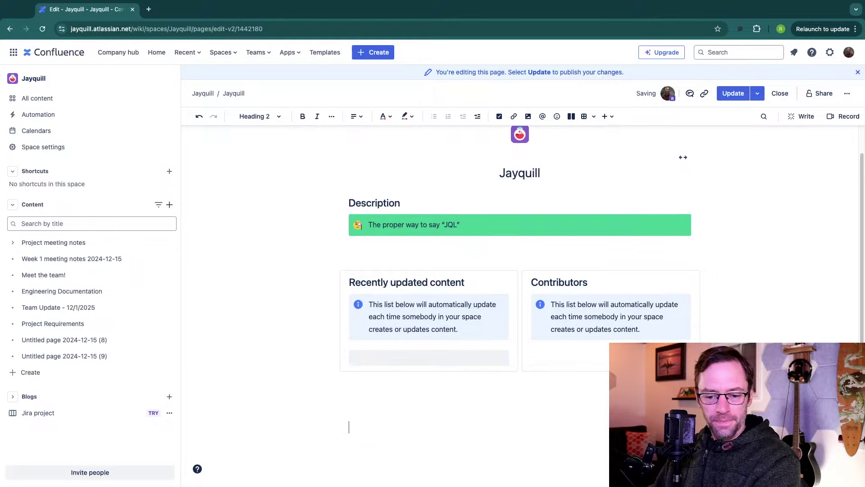
pyautogui.click(610, 317)
pyautogui.click(575, 353)
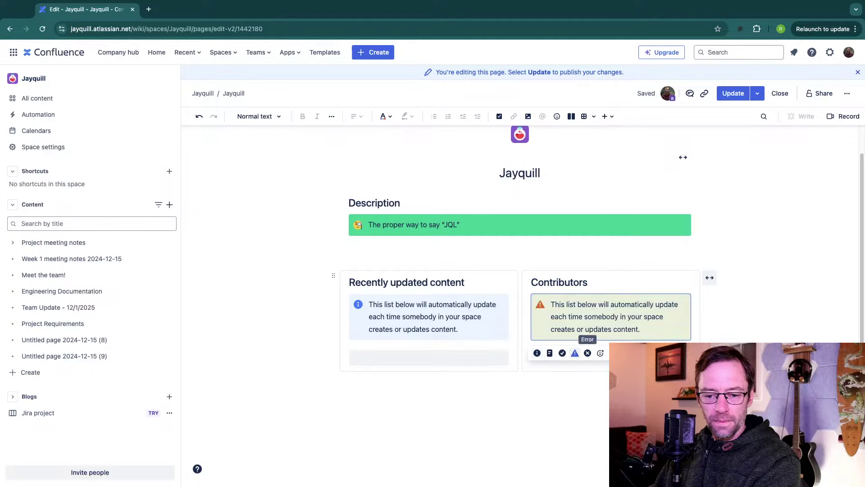
pyautogui.click(640, 329)
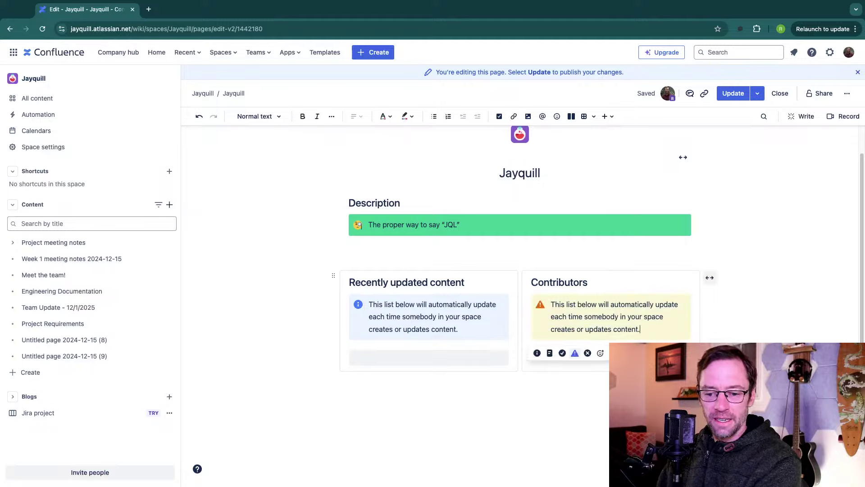
pyautogui.press('Down')
pyautogui.press('Down')
pyautogui.press('Return')
pyautogui.press('super+v')
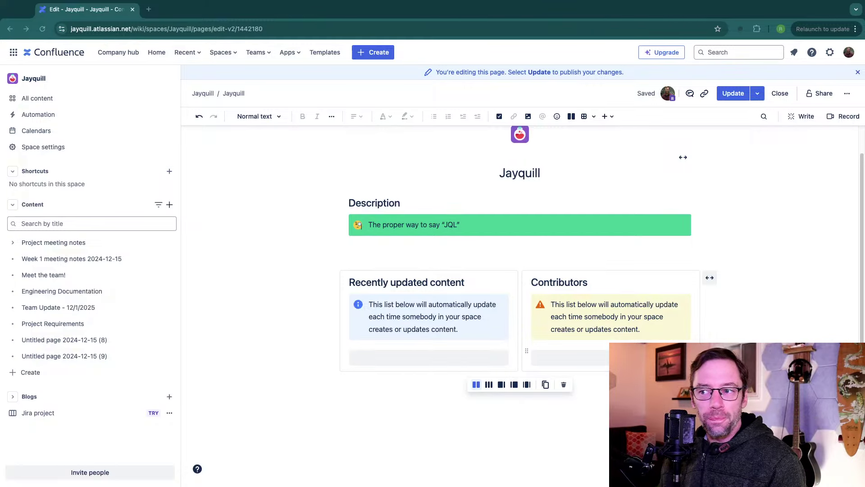
# Step: Add a Heading 1 reading "Meeting Notes" below the two-column layout
pyautogui.click(349, 395)
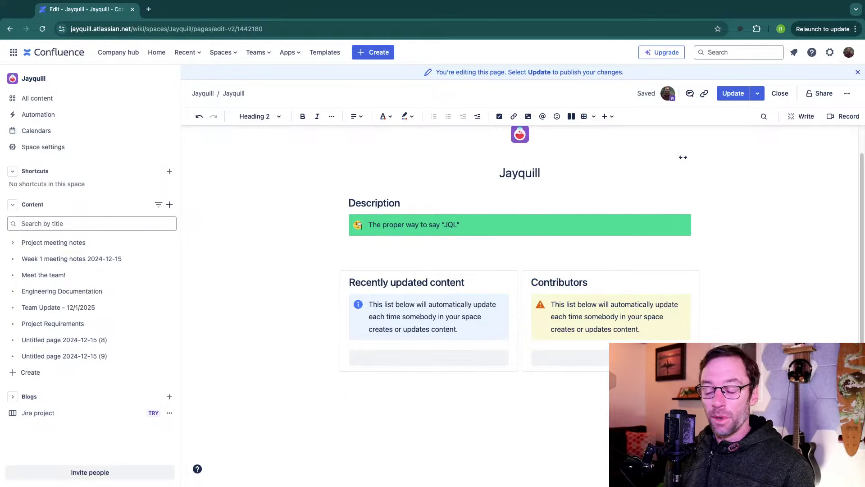
pyautogui.press('super+alt+1')
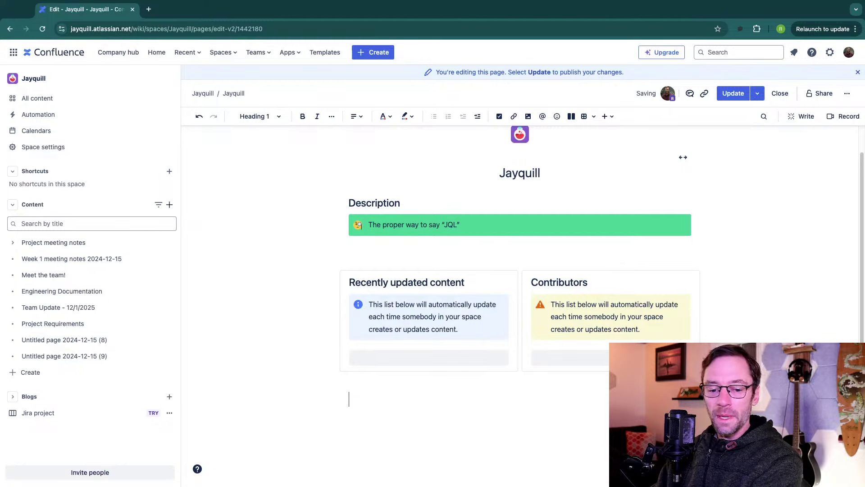
pyautogui.click(259, 116)
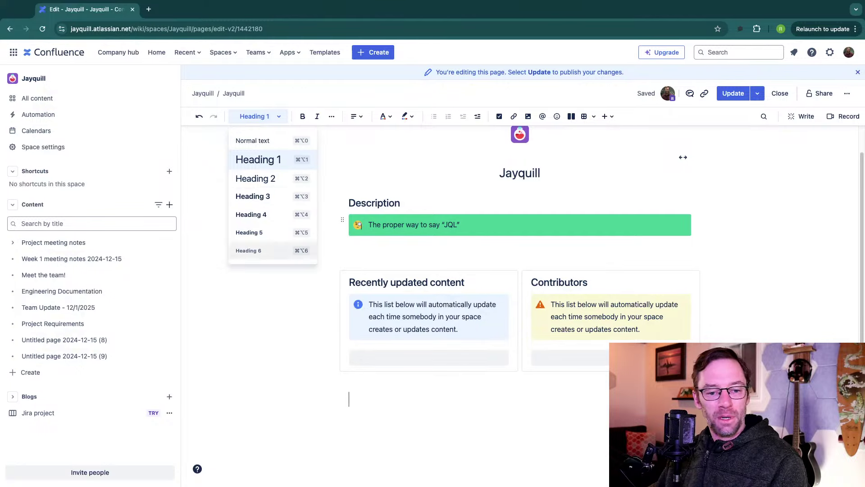
pyautogui.click(259, 116)
pyautogui.click(259, 116)
pyautogui.click(258, 159)
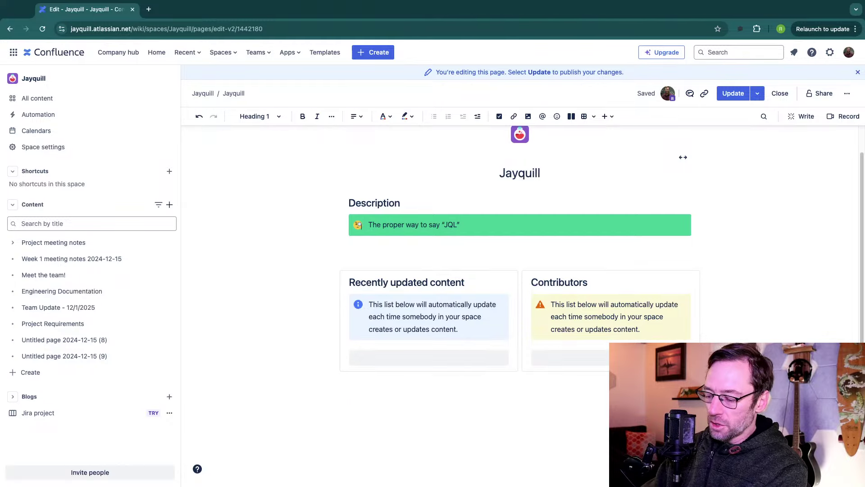
pyautogui.write('Meeting Notes')
pyautogui.press('Return')
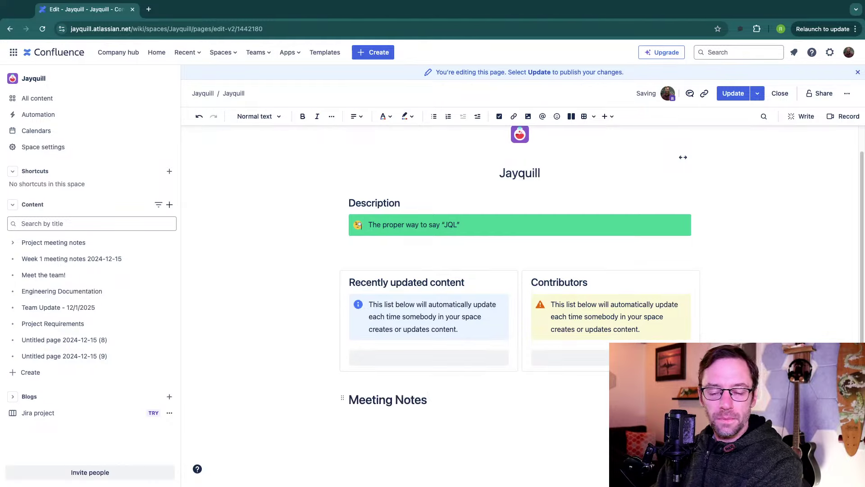
# Step: Open the settings for a new Filter by label element under the "Meeting Notes" heading, and cancel the insertion
pyautogui.write('/')
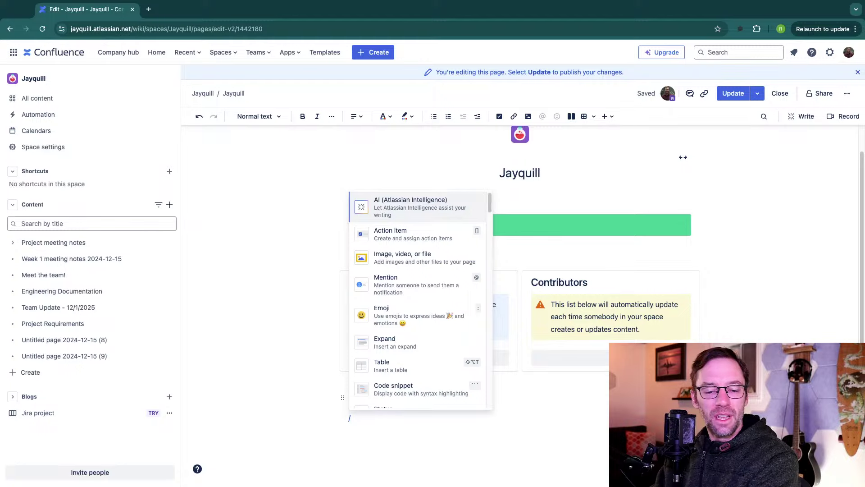
pyautogui.write('label')
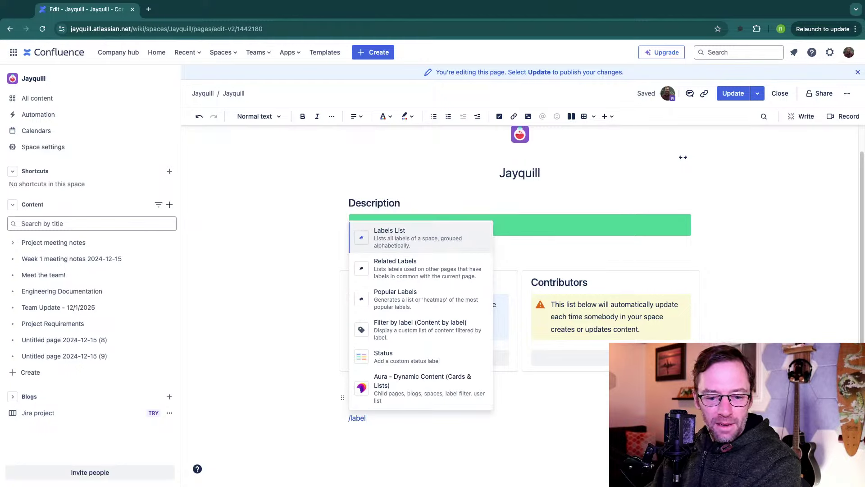
pyautogui.press('Up')
pyautogui.press('Up')
pyautogui.press('Up')
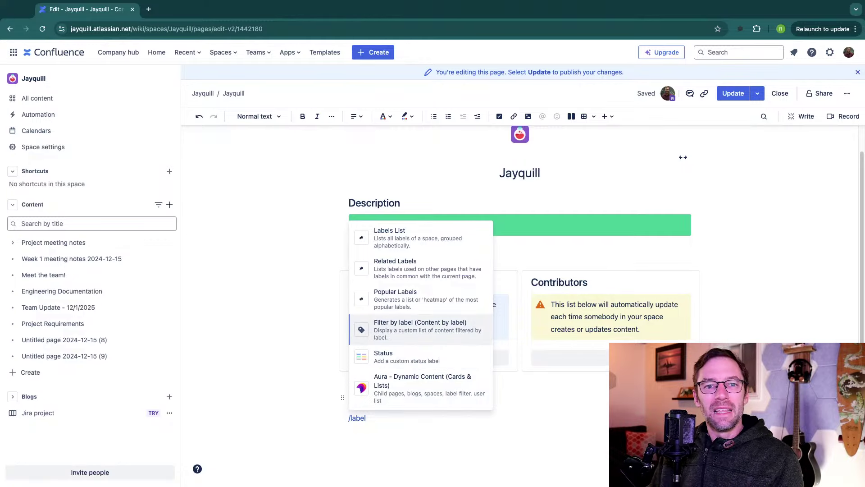
pyautogui.press('Return')
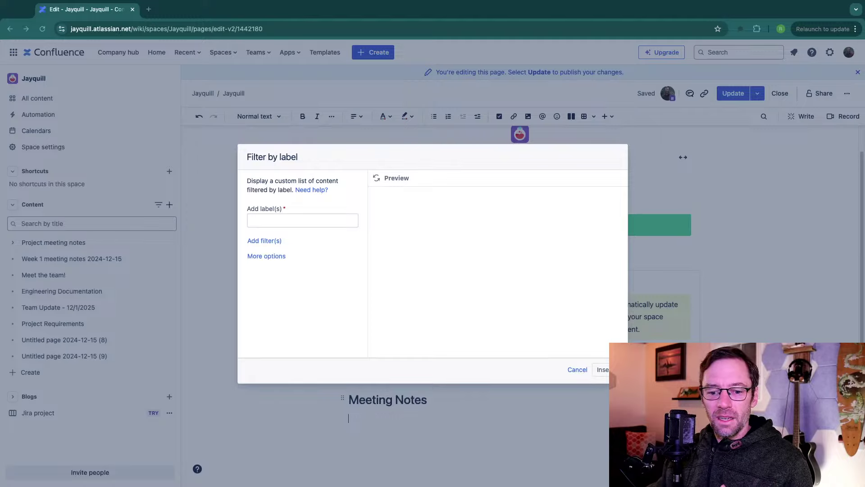
pyautogui.press('Escape')
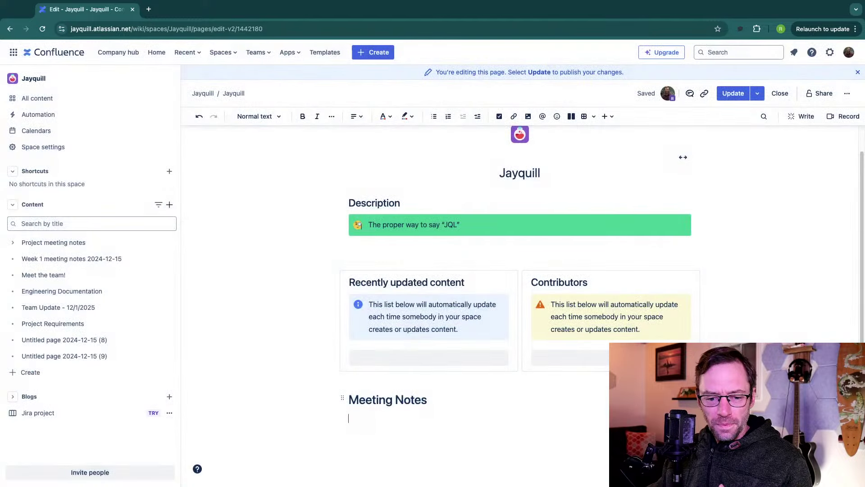
pyautogui.moveTo(345, 281); pyautogui.dragTo(361, 299)
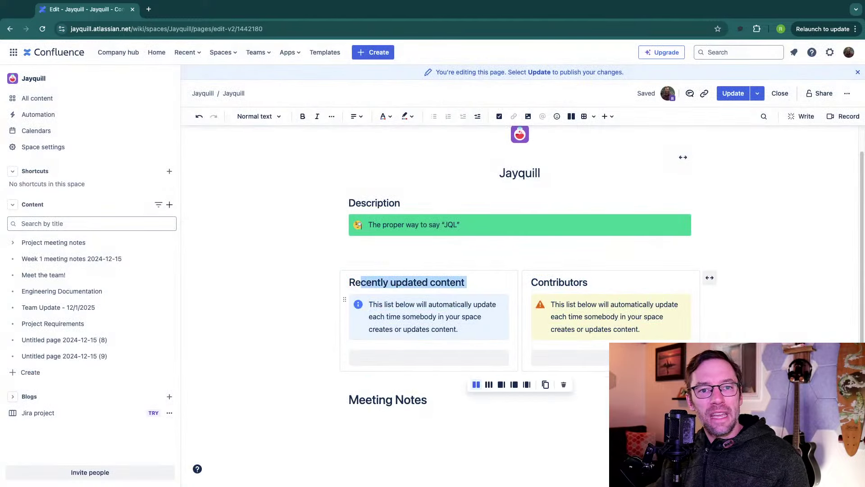
pyautogui.click(343, 299)
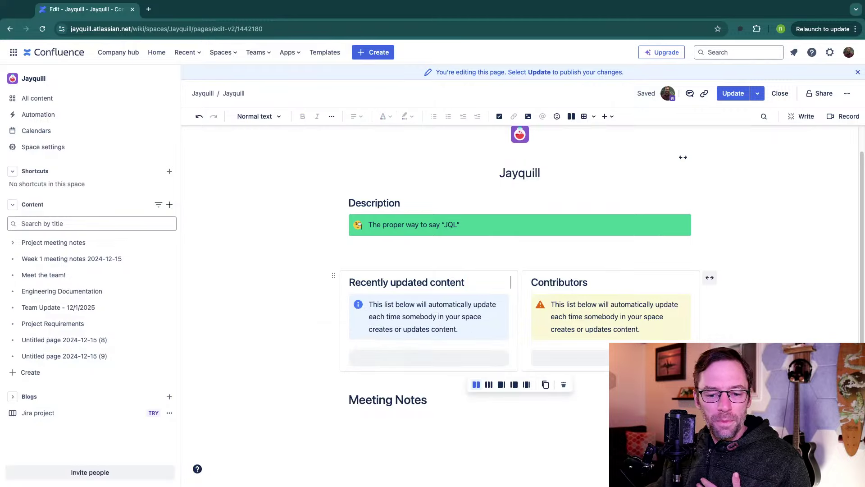
pyautogui.click(442, 318)
pyautogui.moveTo(350, 282); pyautogui.dragTo(461, 282)
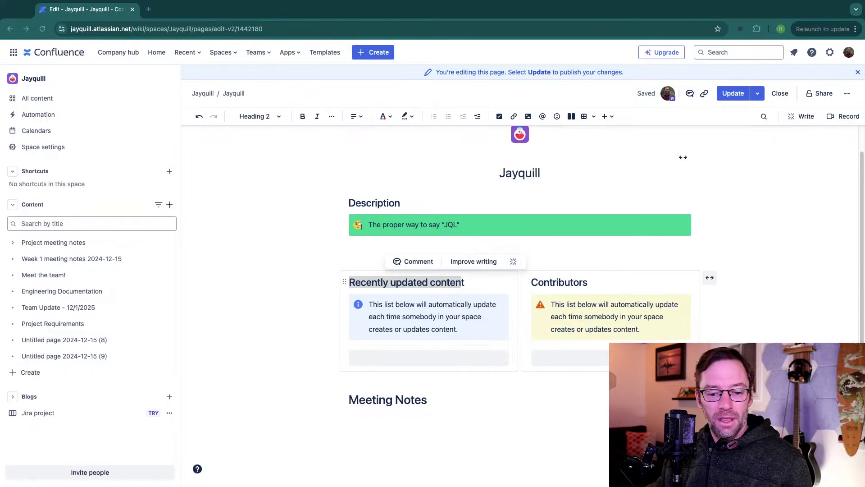
pyautogui.click(483, 317)
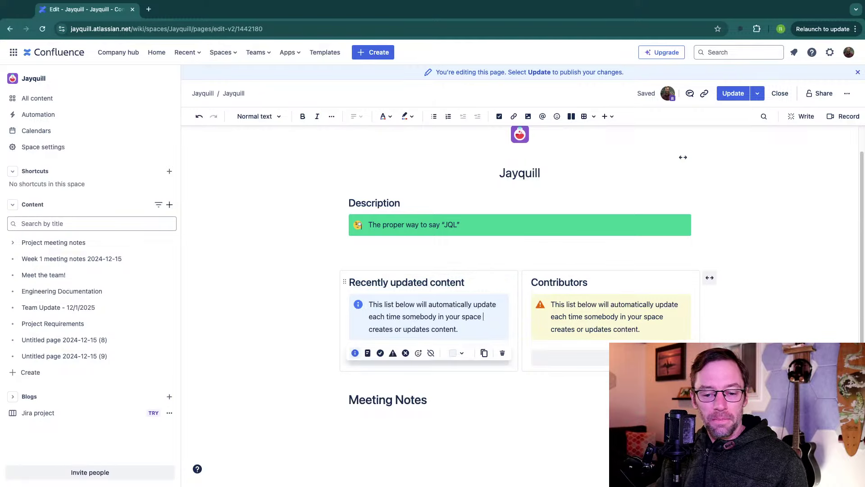
# Step: Look up the warning panel with an inline "/warn" search on the empty line above the two-column layout
pyautogui.click(349, 260)
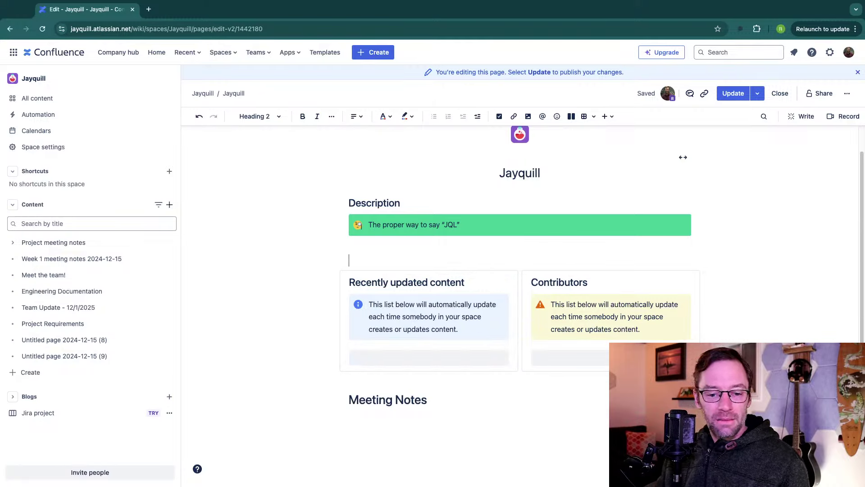
pyautogui.write('/wwa')
pyautogui.press('BackSpace')
pyautogui.press('BackSpace')
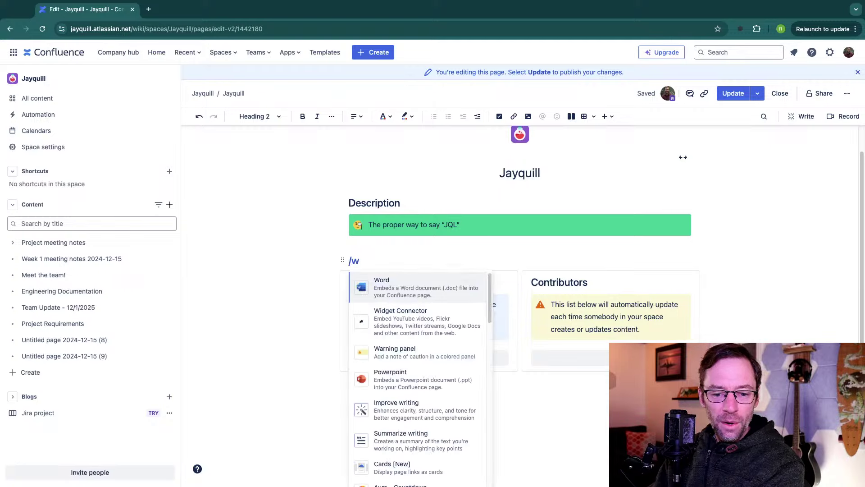
pyautogui.write('arn')
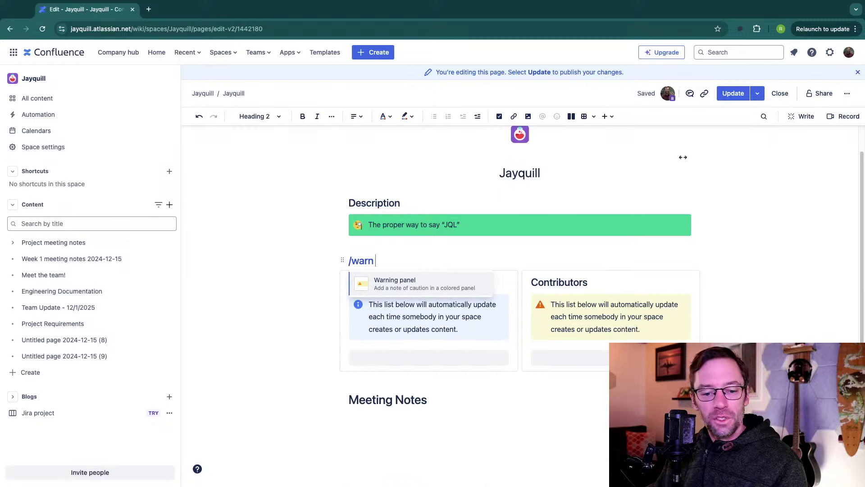
pyautogui.press('shift+super+Left')
# Step: Search the insertable elements for "panel" and look over the panel types offered
pyautogui.click(608, 116)
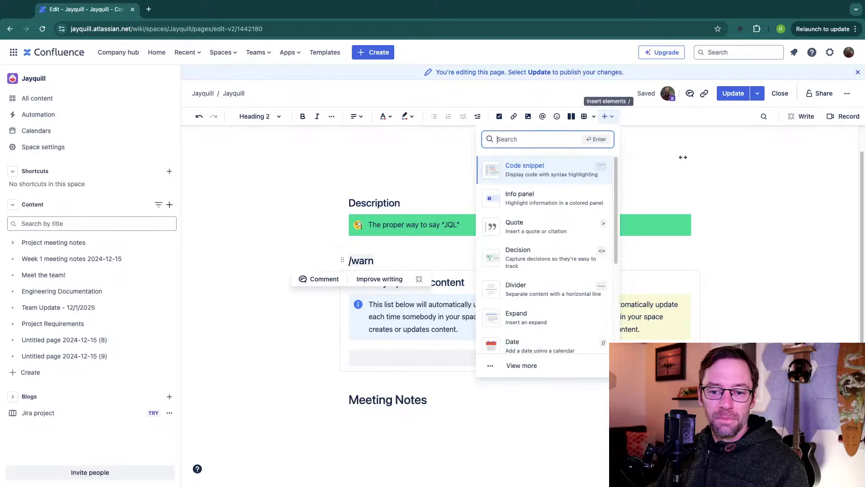
pyautogui.write('oabe')
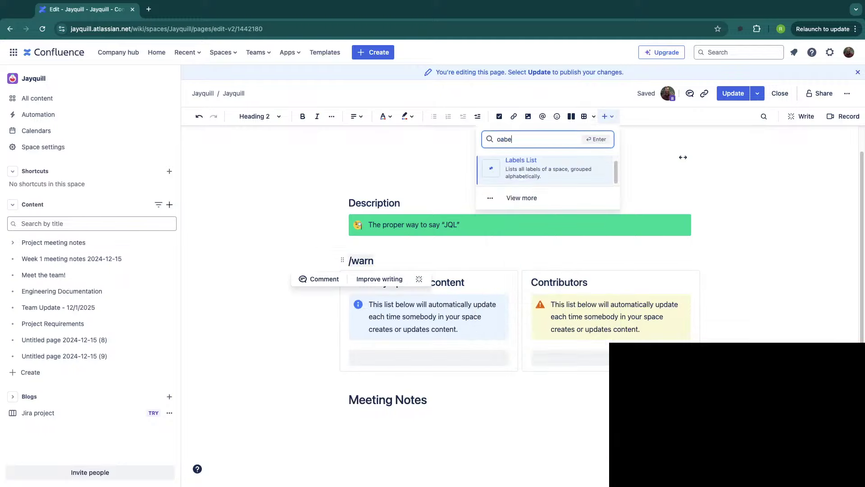
pyautogui.write('l')
pyautogui.press('BackSpace')
pyautogui.press('BackSpace')
pyautogui.press('BackSpace')
pyautogui.press('BackSpace')
pyautogui.press('BackSpace')
pyautogui.write('pane')
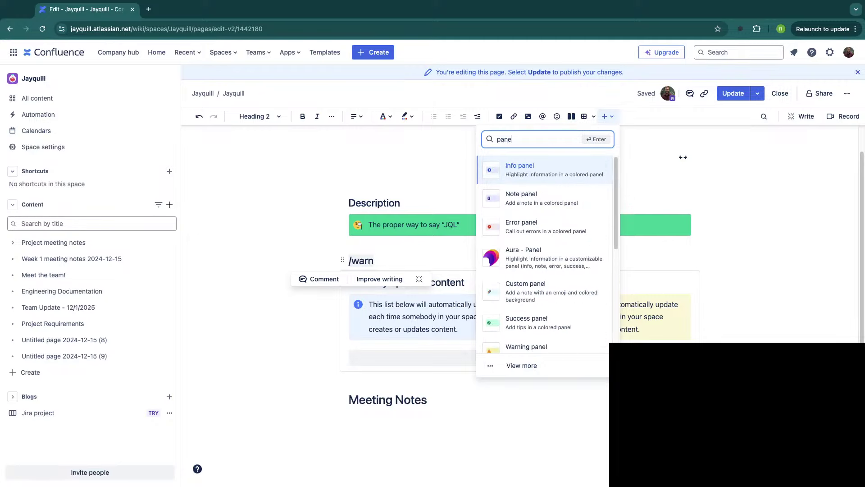
pyautogui.write('l')
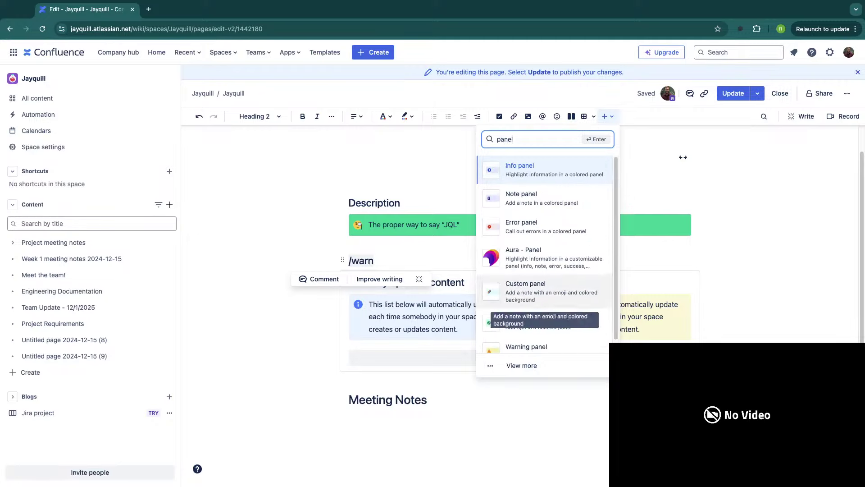
# Step: Delete the leftover "/warn" text from the line above the two-column layout
pyautogui.click(379, 261)
pyautogui.moveTo(378, 261); pyautogui.dragTo(343, 260)
pyautogui.press('BackSpace')
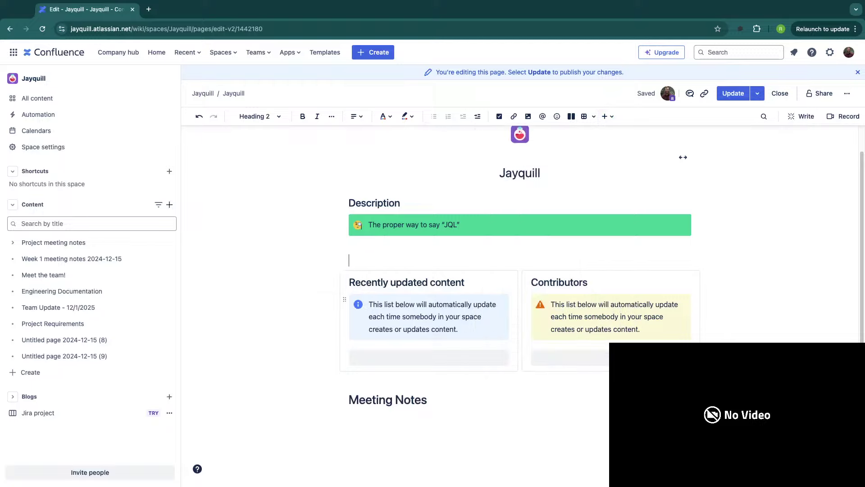
# Step: Insert a warning panel above the two-column layout and switch it to the note style
pyautogui.write('/warn')
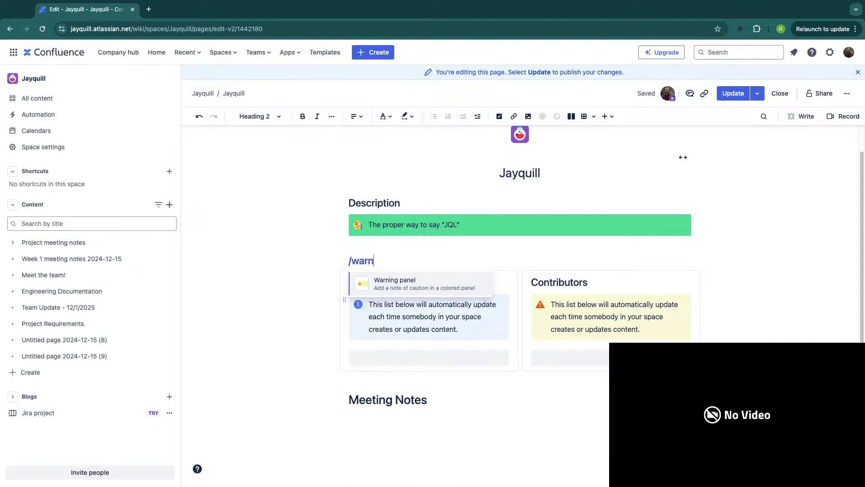
pyautogui.press('Return')
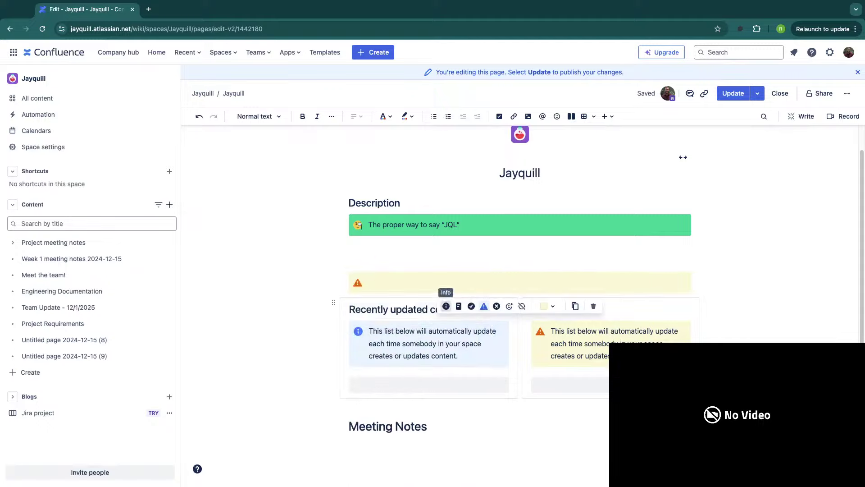
pyautogui.click(459, 306)
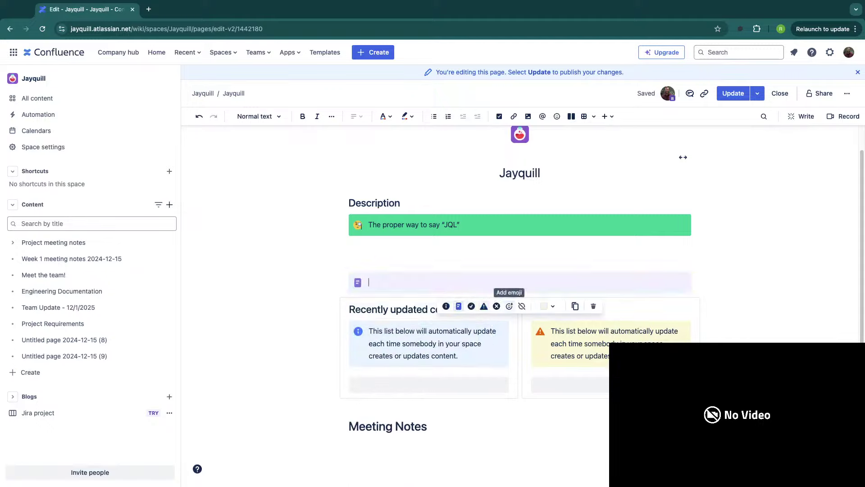
# Step: Replace the new panel's icon above the columns with a chipmunk emoji
pyautogui.click(509, 306)
pyautogui.scroll(-15, 556, 433)
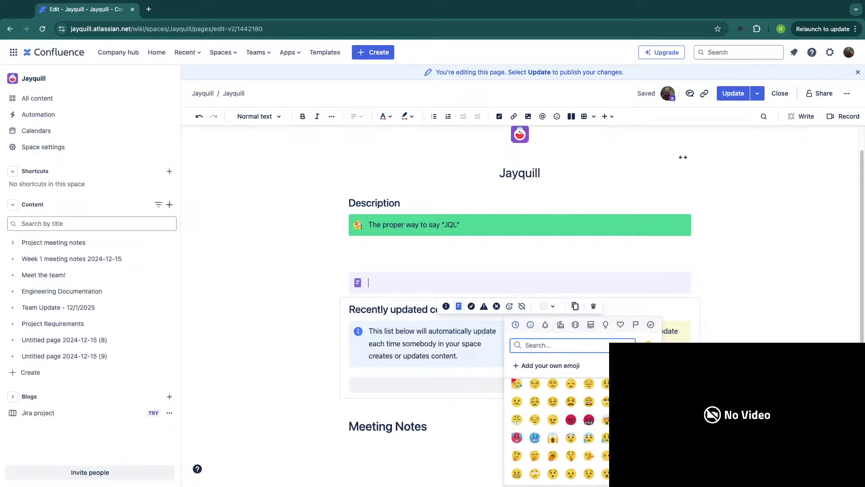
pyautogui.scroll(-10, 553, 405)
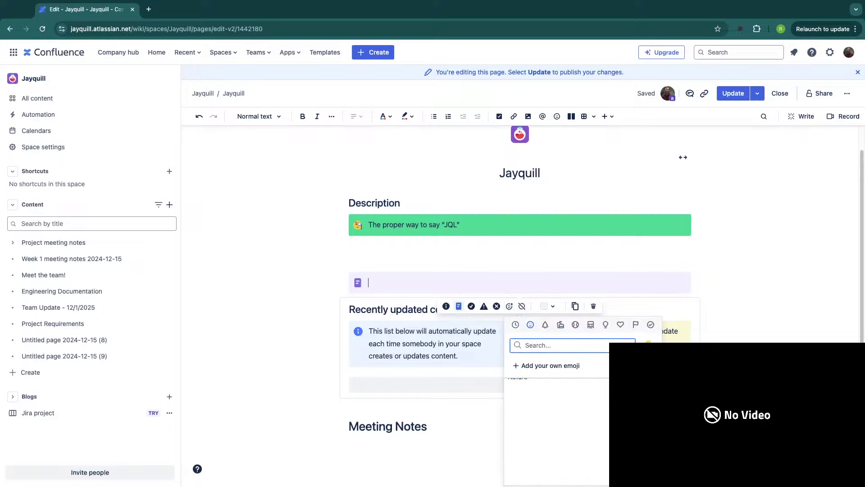
pyautogui.click(589, 419)
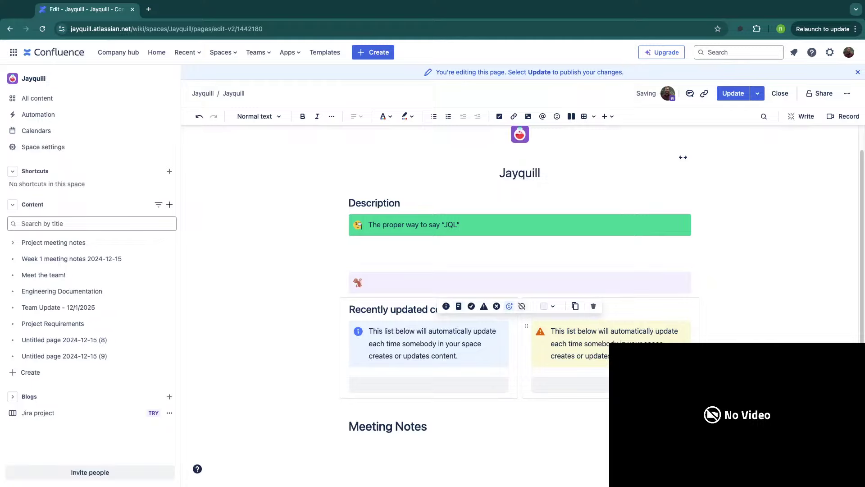
# Step: Set the new panel's background to light teal and remove its emoji
pyautogui.click(548, 306)
pyautogui.click(575, 354)
pyautogui.click(522, 307)
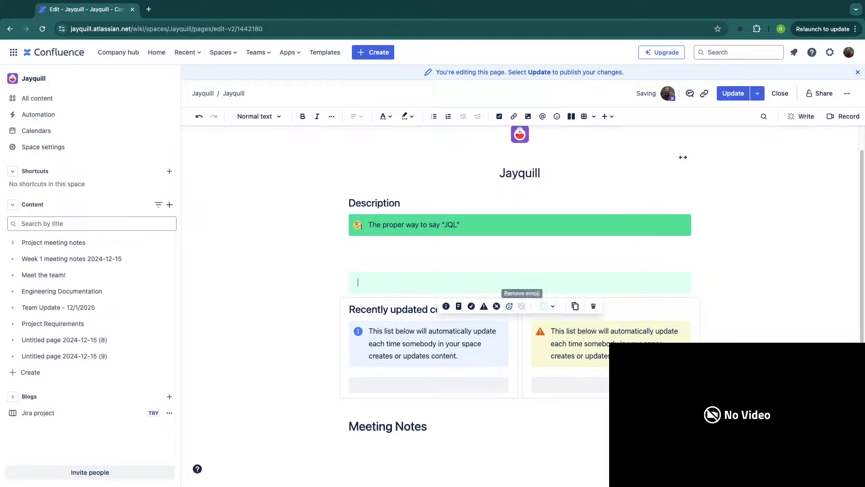
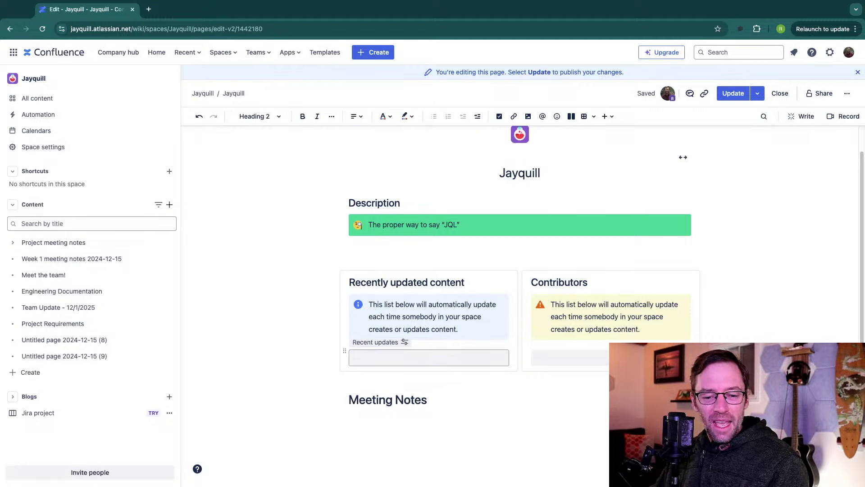
pyautogui.click(611, 358)
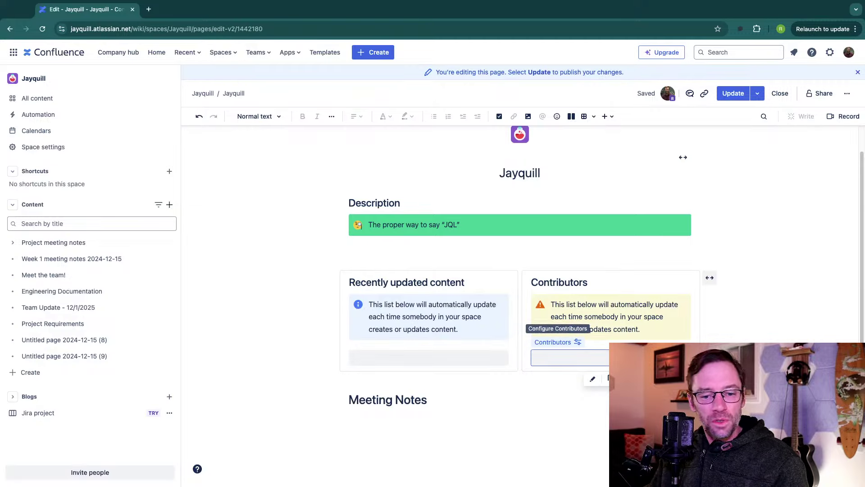
pyautogui.click(348, 448)
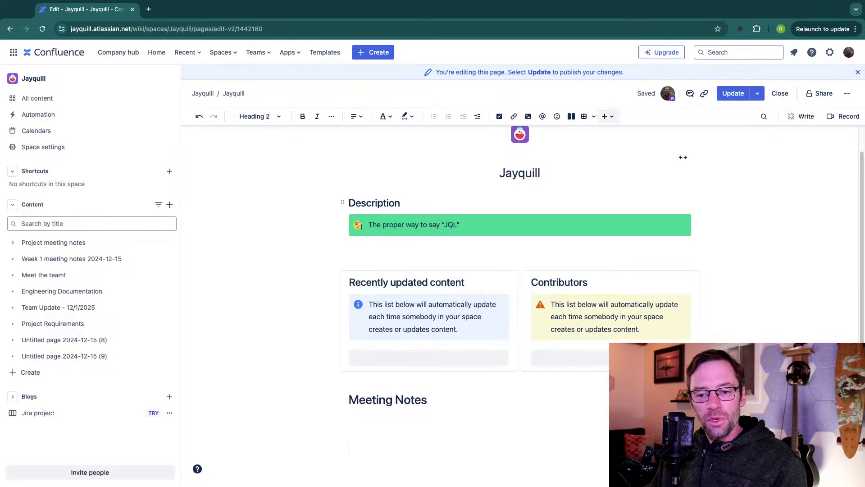
pyautogui.click(606, 116)
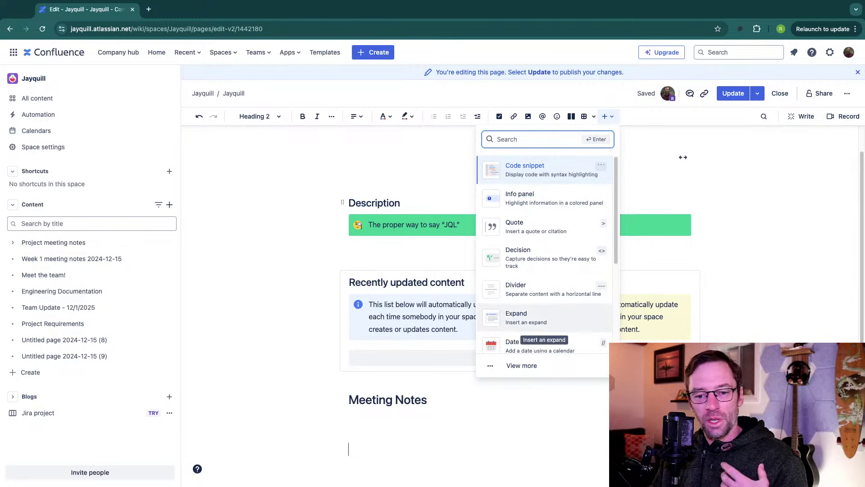
pyautogui.scroll(-5, 546, 270)
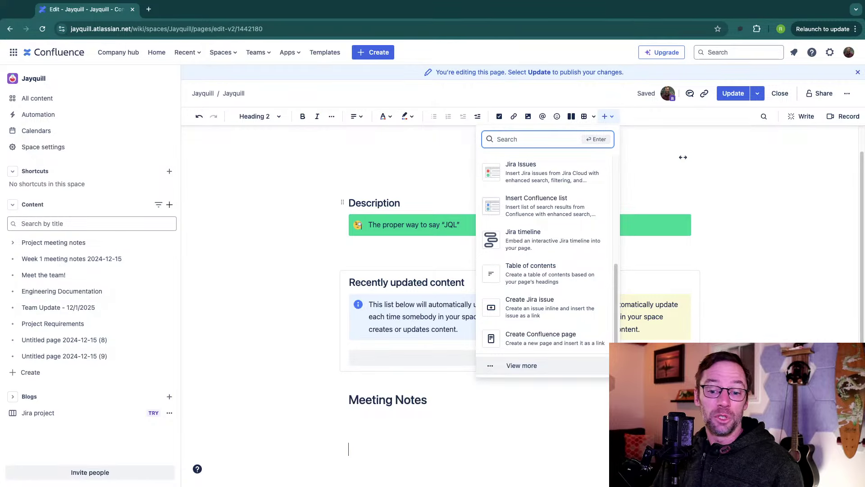
# Step: Insert a Filter by label element under the "Meeting Notes" heading that lists content labelled meeting-notes
pyautogui.click(349, 418)
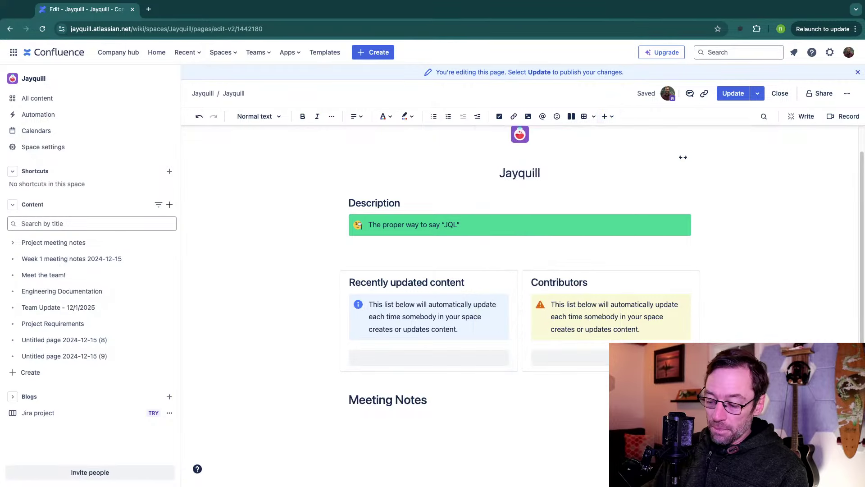
pyautogui.write('/filter')
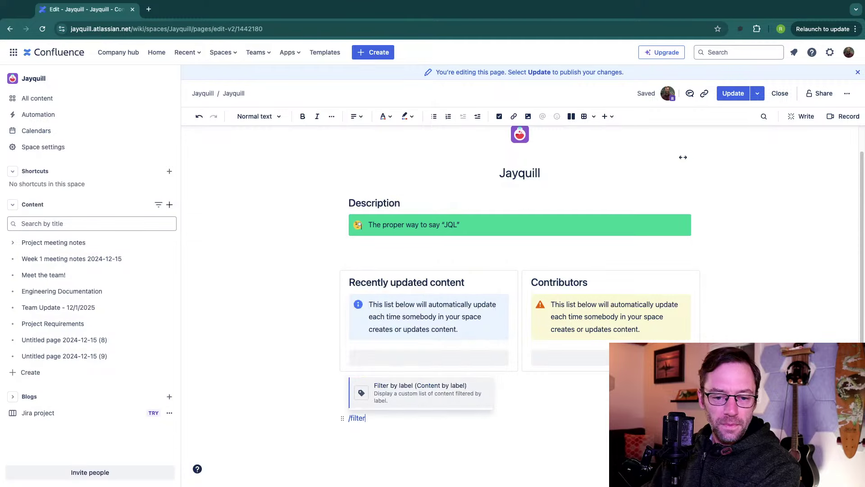
pyautogui.press('Return')
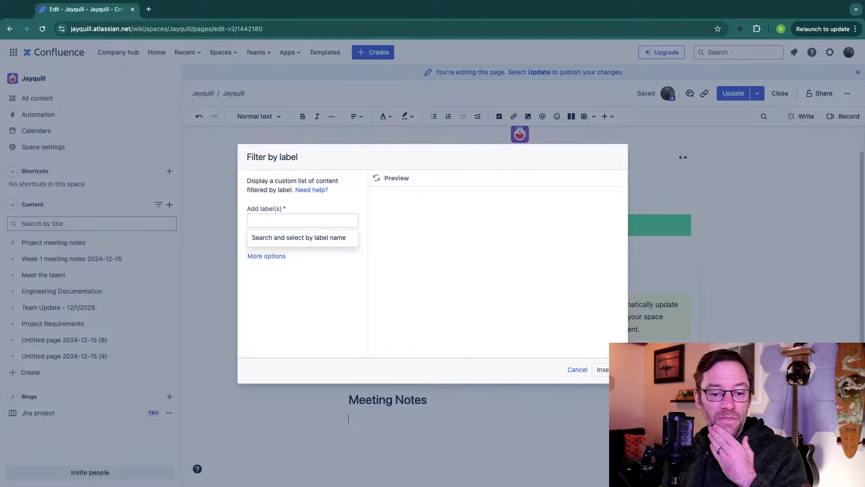
pyautogui.write('meeting-note')
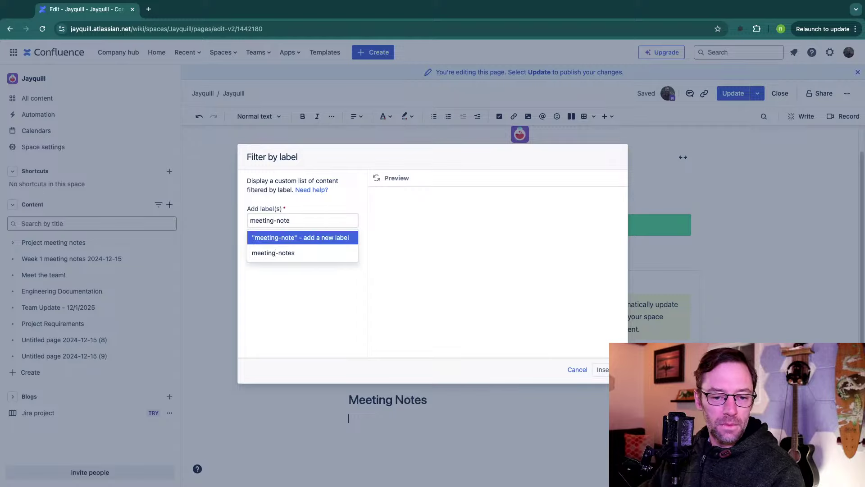
pyautogui.press('Down')
pyautogui.press('Return')
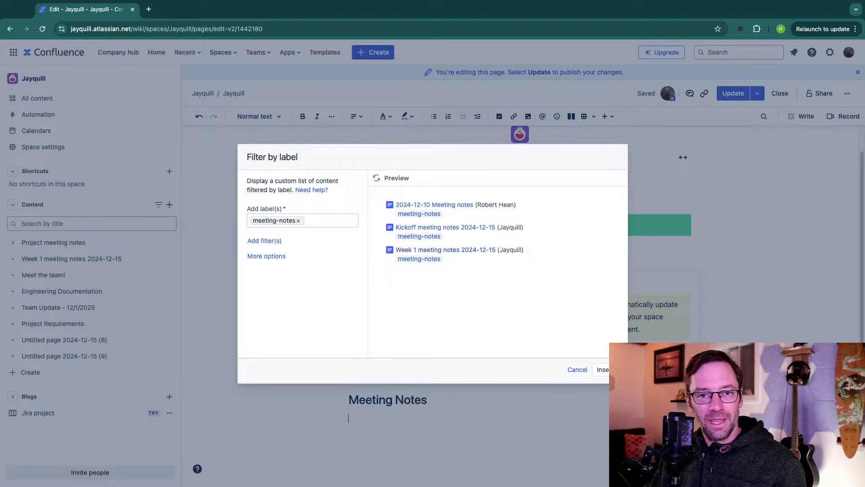
pyautogui.click(602, 369)
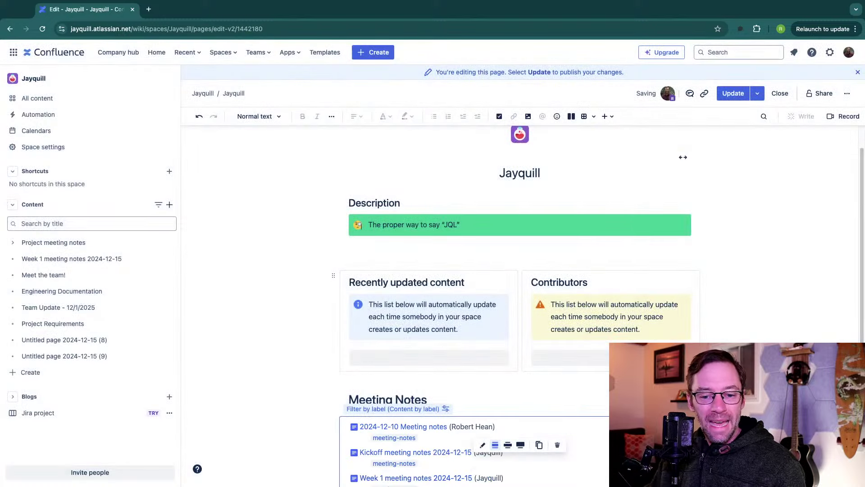
# Step: Configure the meeting notes list to hide labels and space names and sort by created date, Newest → Oldest, and save it
pyautogui.scroll(-2, 424, 358)
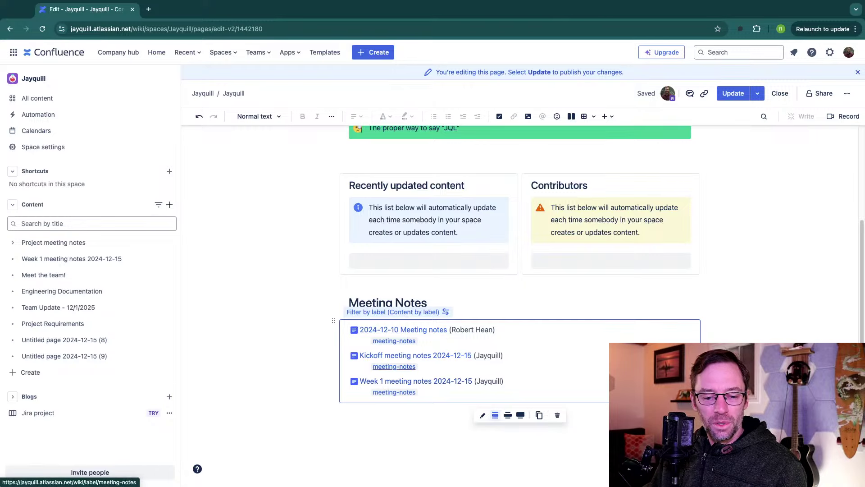
pyautogui.click(482, 415)
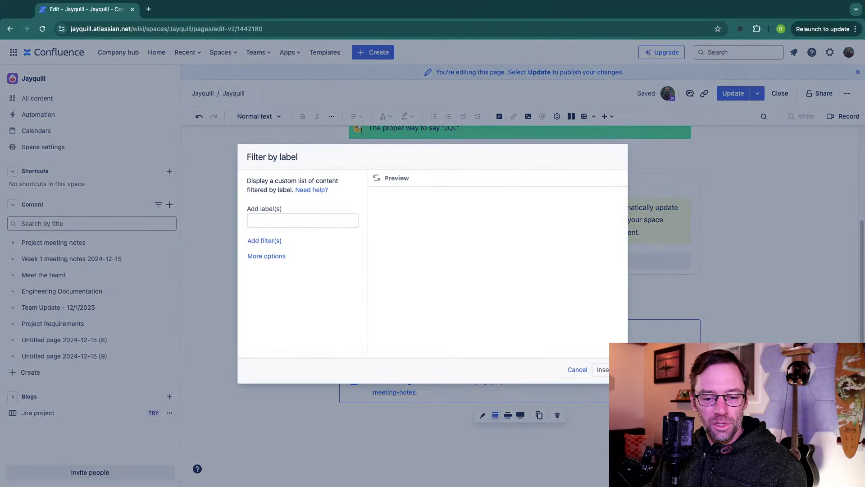
pyautogui.click(266, 256)
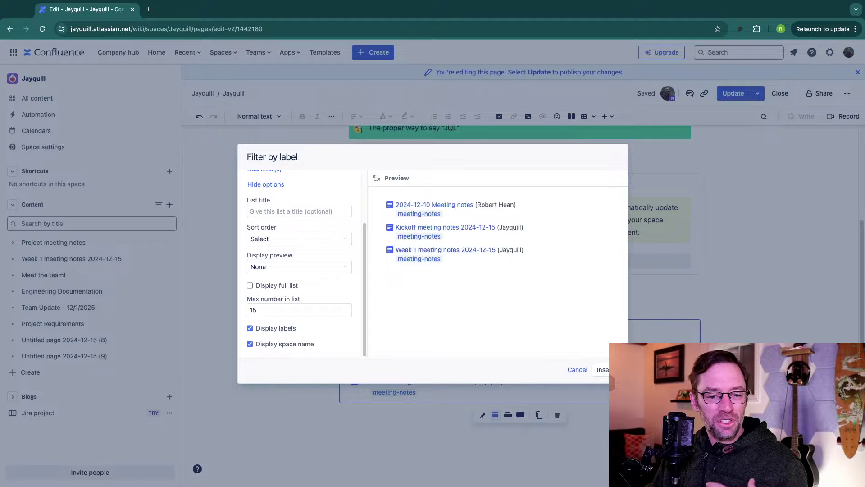
pyautogui.click(250, 328)
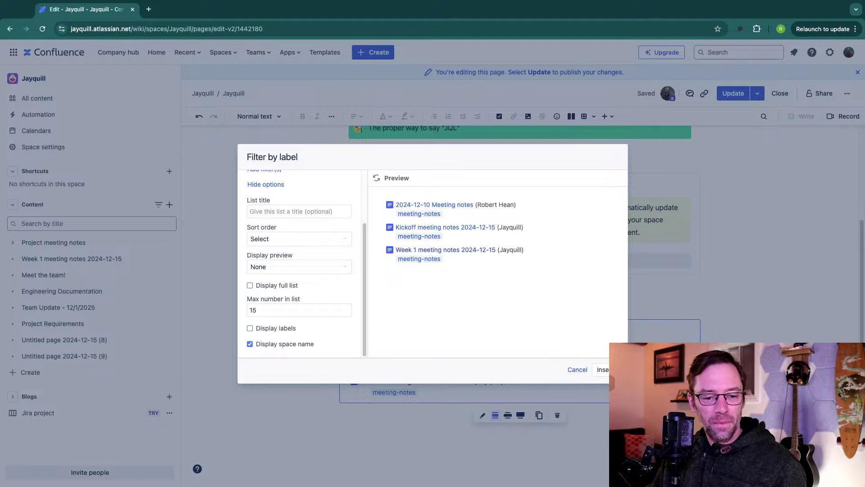
pyautogui.click(250, 344)
pyautogui.click(297, 239)
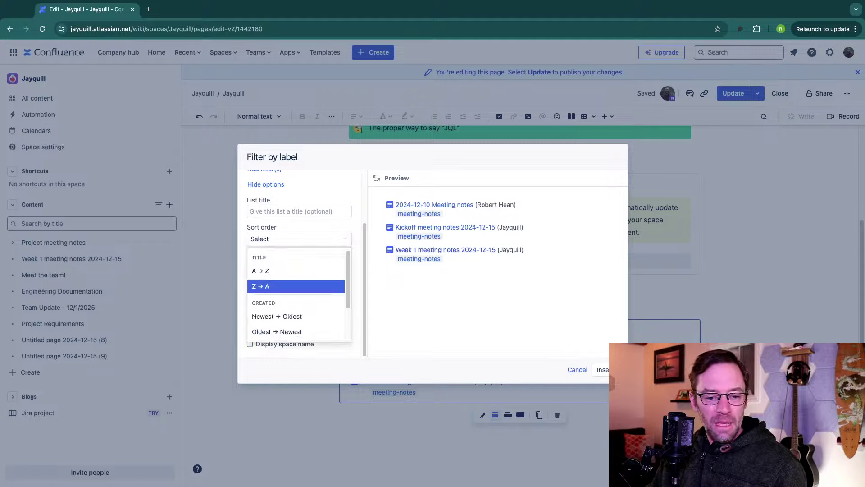
pyautogui.click(277, 317)
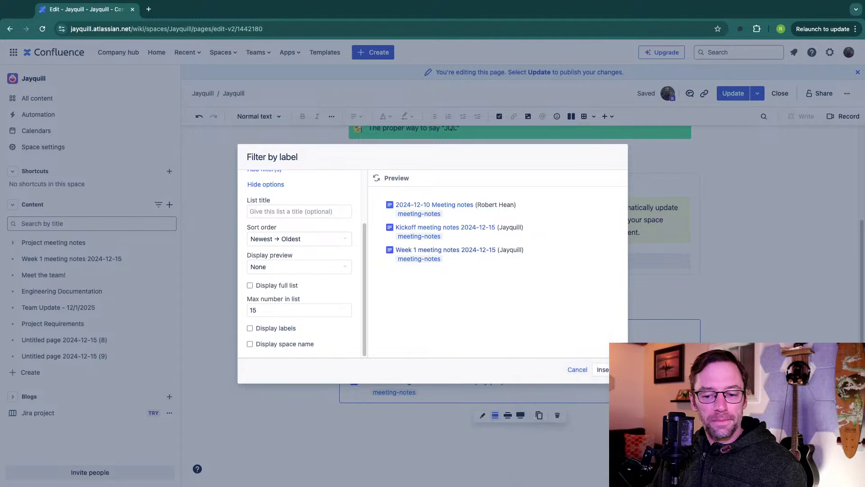
pyautogui.press('super+s')
pyautogui.press('Escape')
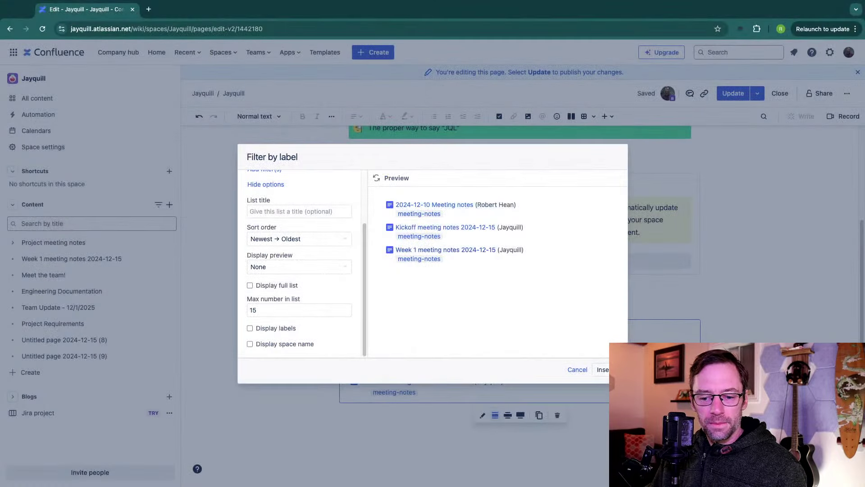
pyautogui.press('Return')
# Step: Insert an Aura - Dynamic Content (Cards & Lists) element below the meeting notes list, leaving its settings at the defaults
pyautogui.click(349, 427)
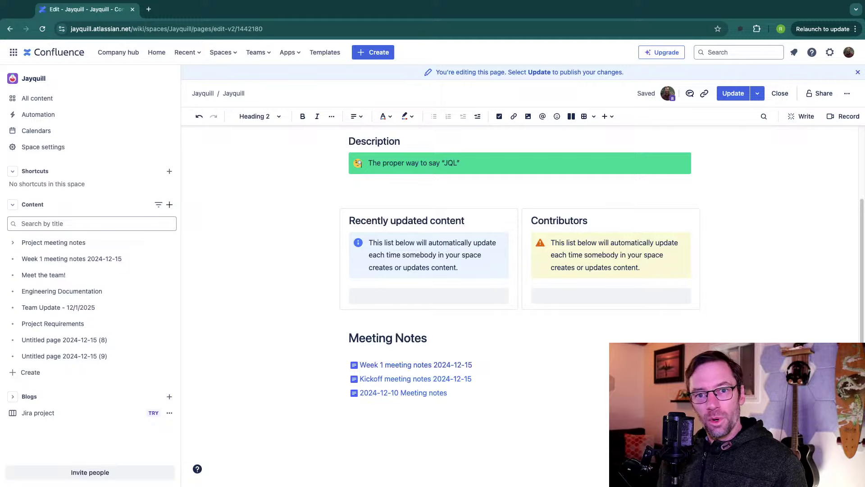
pyautogui.click(350, 426)
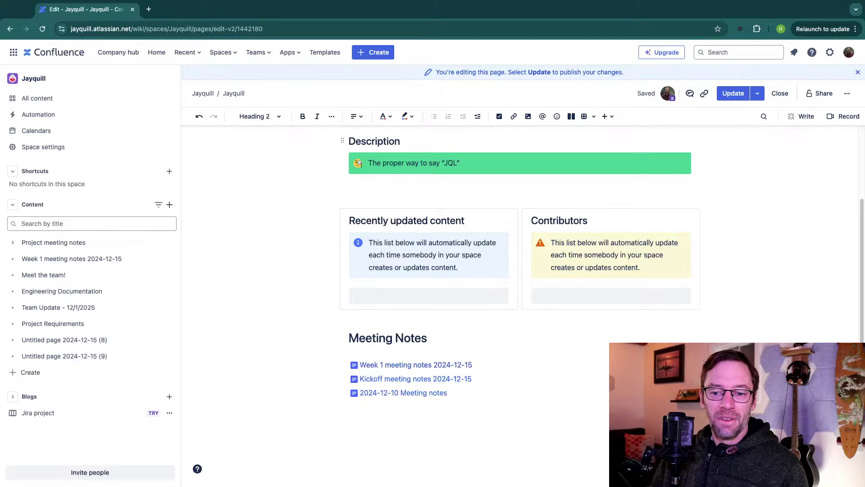
pyautogui.click(605, 116)
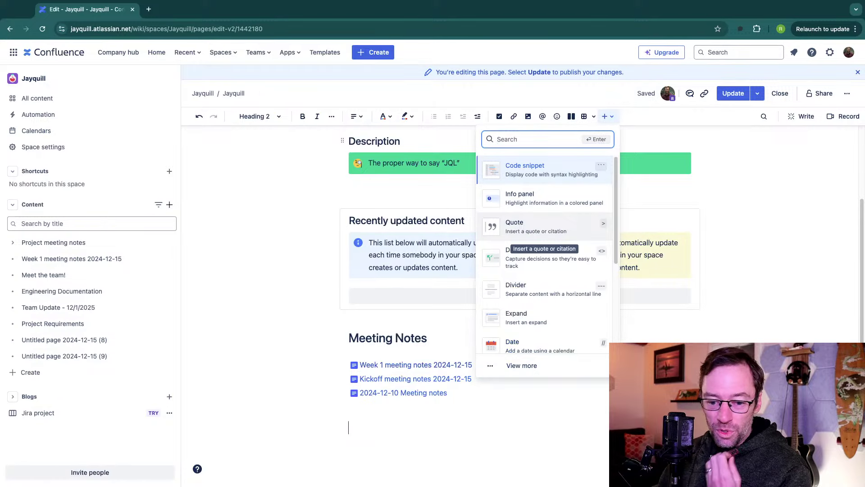
pyautogui.write('aura')
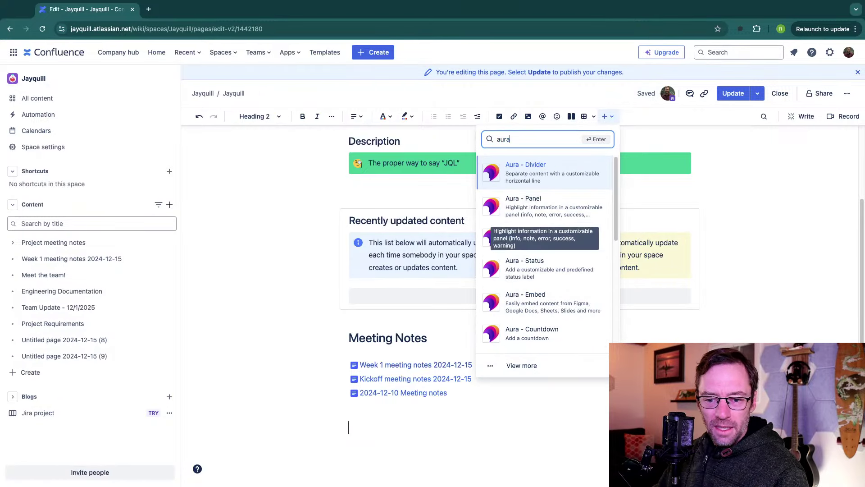
pyautogui.scroll(-5, 547, 253)
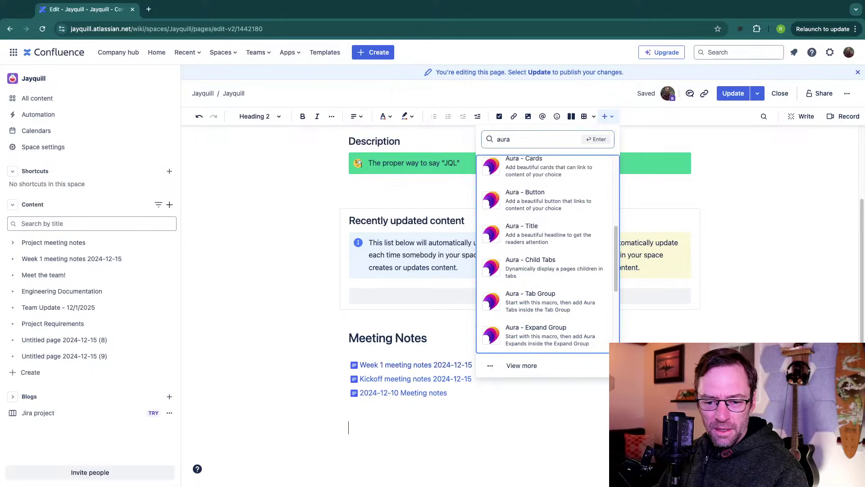
pyautogui.scroll(-5, 547, 252)
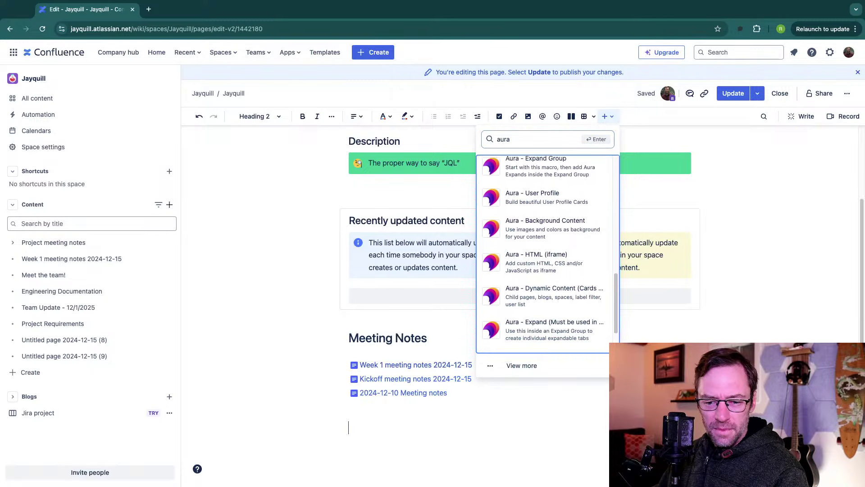
pyautogui.scroll(-1, 548, 253)
pyautogui.click(548, 283)
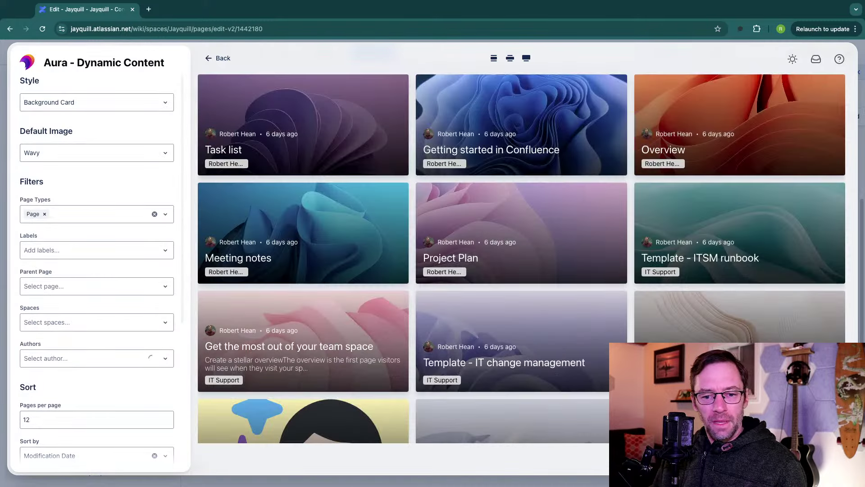
pyautogui.press('Escape')
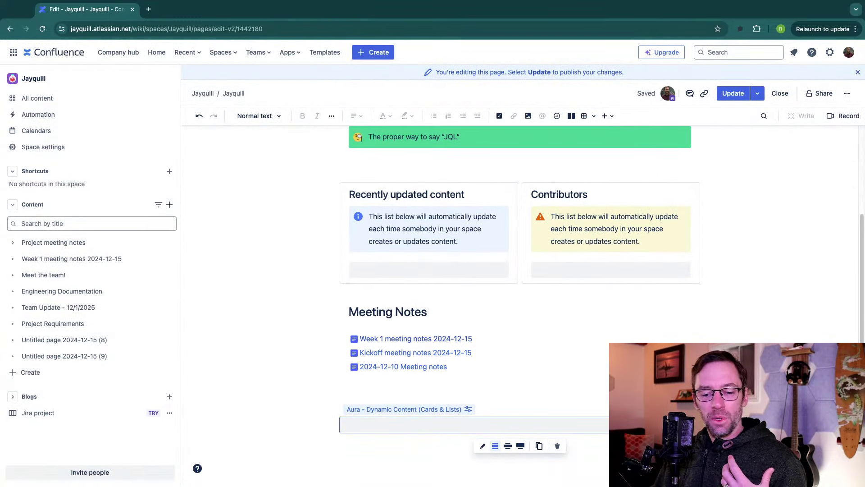
# Step: Try the Watercolor default image in the Aura dynamic content element's settings and leave them without saving
pyautogui.click(519, 353)
pyautogui.click(349, 400)
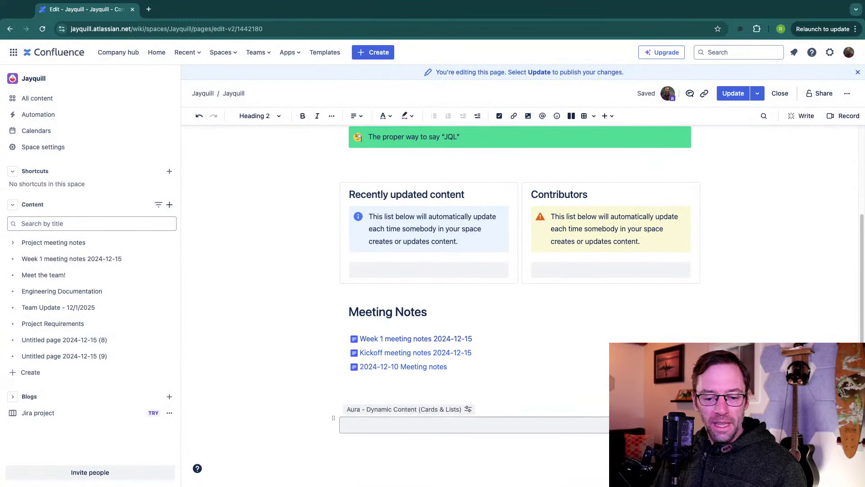
pyautogui.click(474, 425)
pyautogui.click(483, 445)
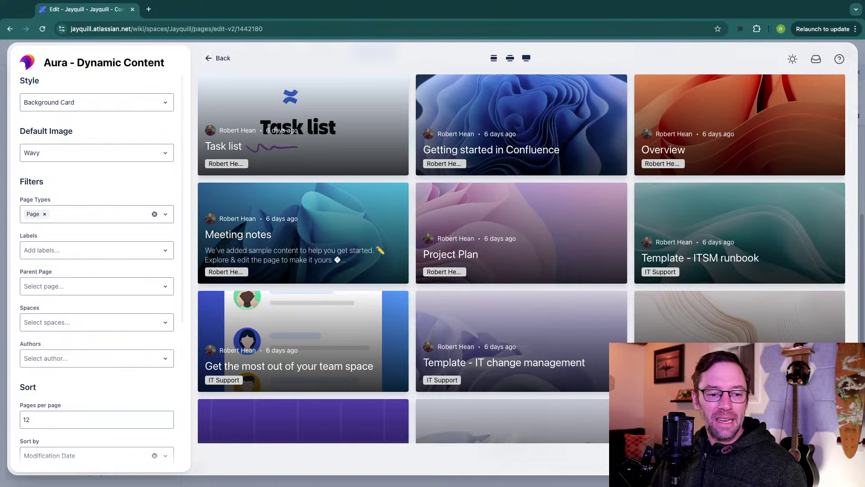
pyautogui.click(96, 153)
pyautogui.click(96, 191)
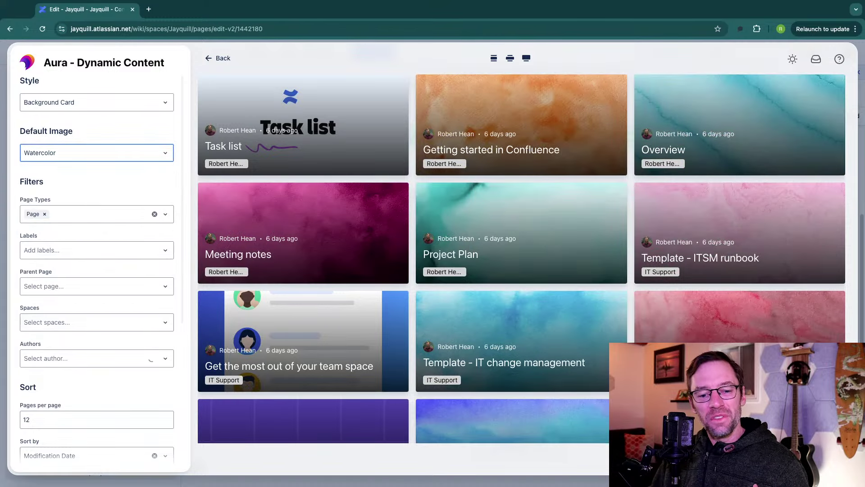
pyautogui.scroll(-4, 96, 270)
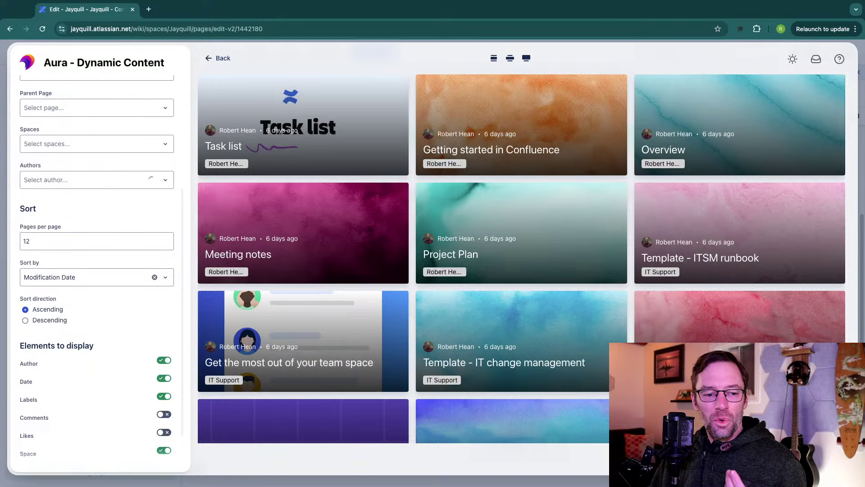
pyautogui.scroll(4, 97, 270)
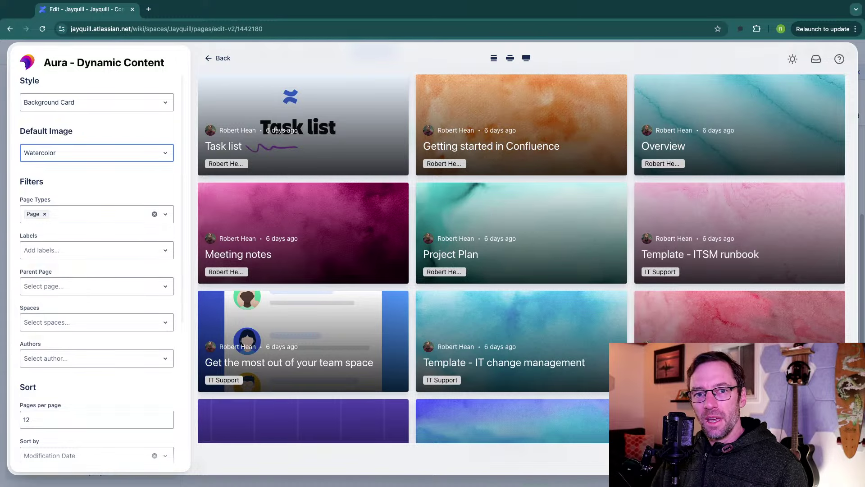
pyautogui.press('Escape')
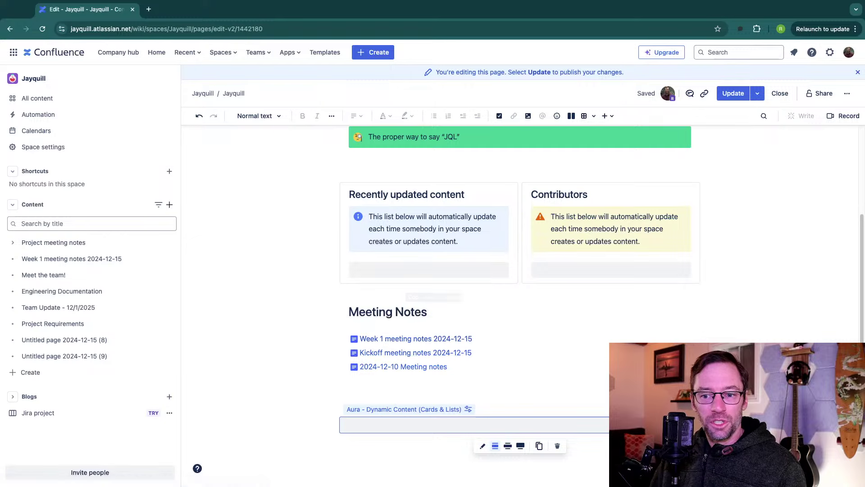
# Step: Publish the updated overview page and examine its panels, lists and Aura cards
pyautogui.click(734, 93)
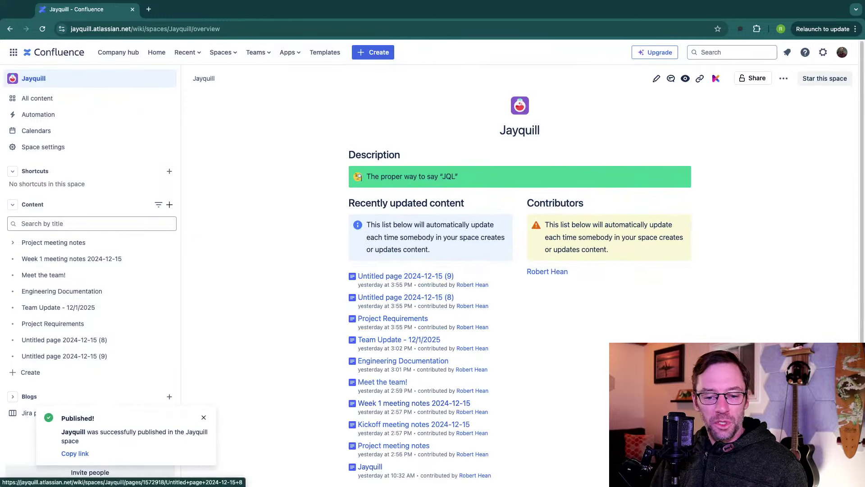
pyautogui.scroll(-4, 406, 297)
pyautogui.scroll(-4, 478, 289)
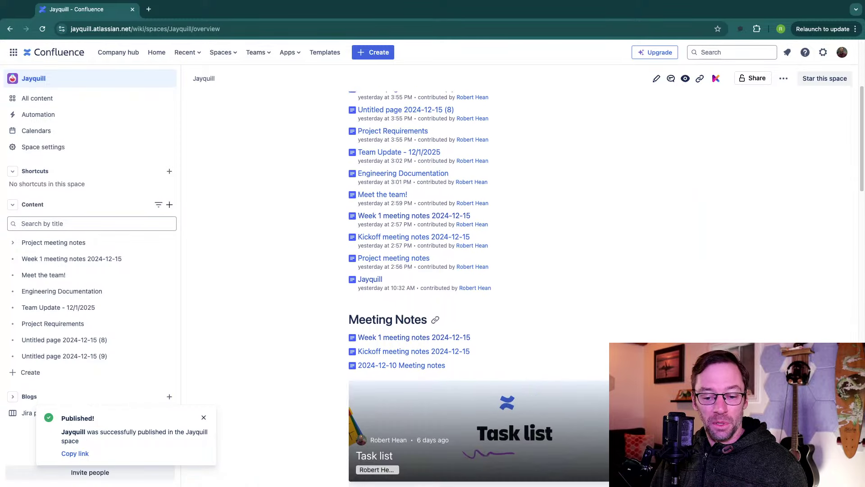
pyautogui.scroll(7, 478, 289)
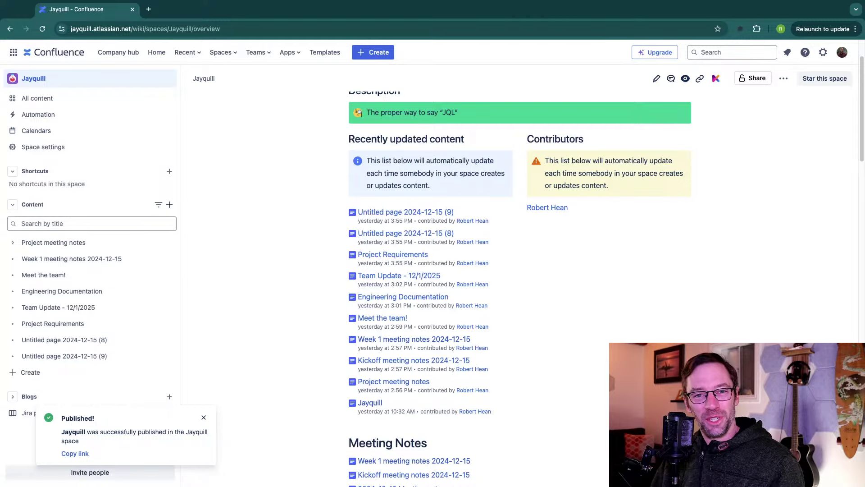
pyautogui.scroll(-15, 451, 316)
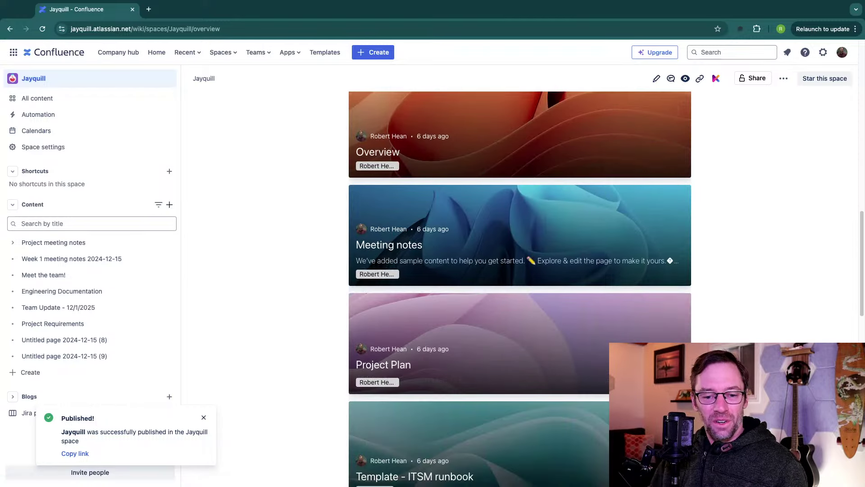
pyautogui.scroll(-10, 518, 270)
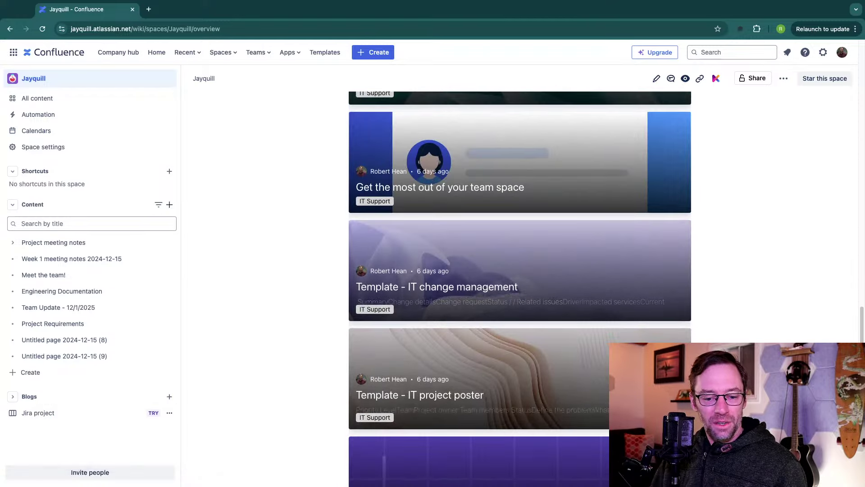
pyautogui.scroll(-7, 450, 383)
pyautogui.scroll(8, 451, 383)
pyautogui.scroll(20, 518, 289)
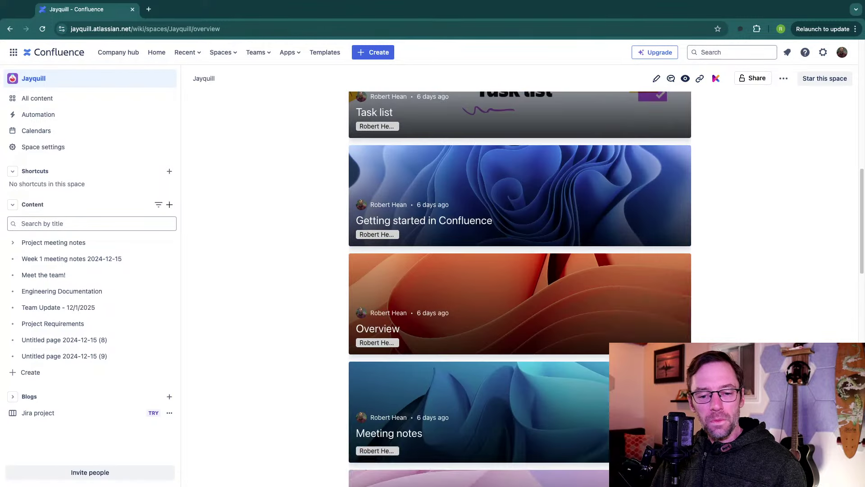
pyautogui.scroll(2, 519, 289)
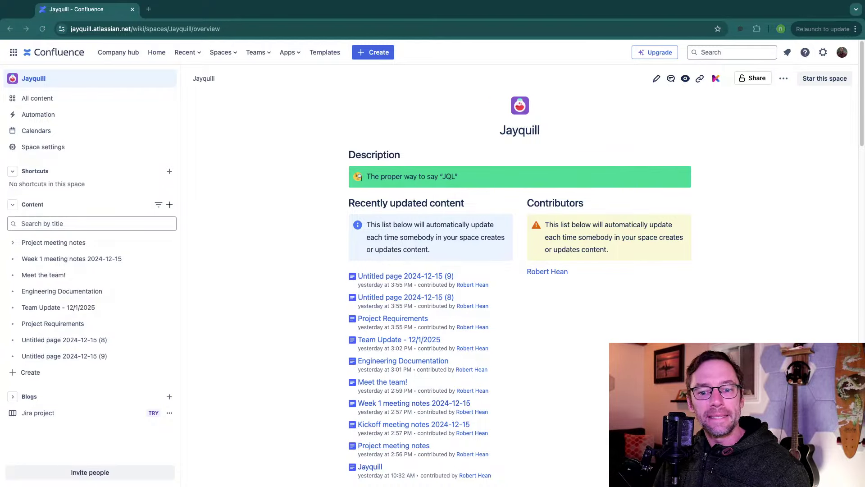
pyautogui.moveTo(72, 259)
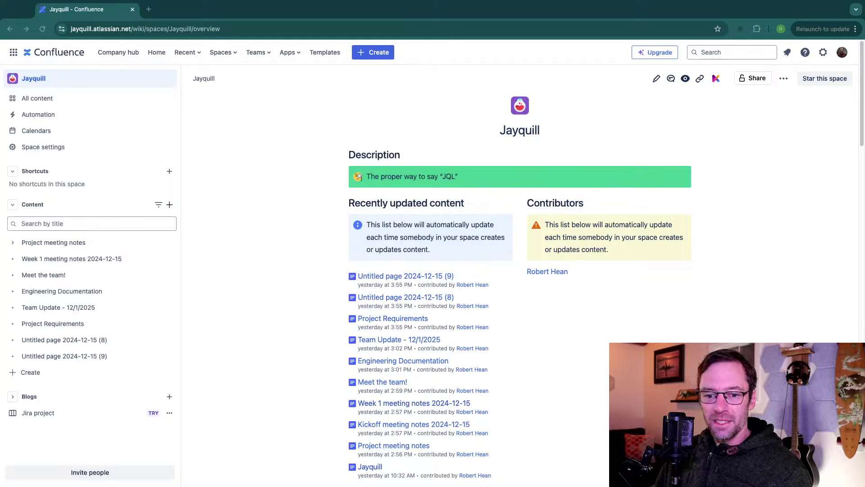
# Step: Reopen the overview page for editing and browse the emoji choices for the green Description panel
pyautogui.click(657, 78)
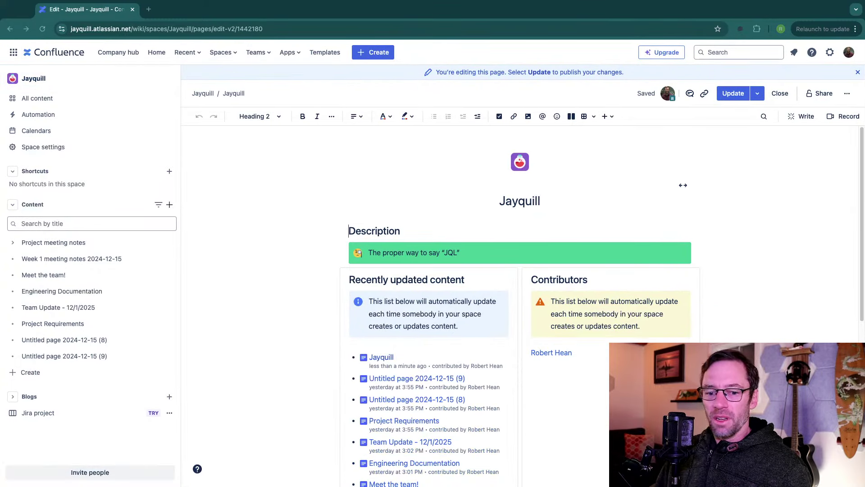
pyautogui.click(461, 252)
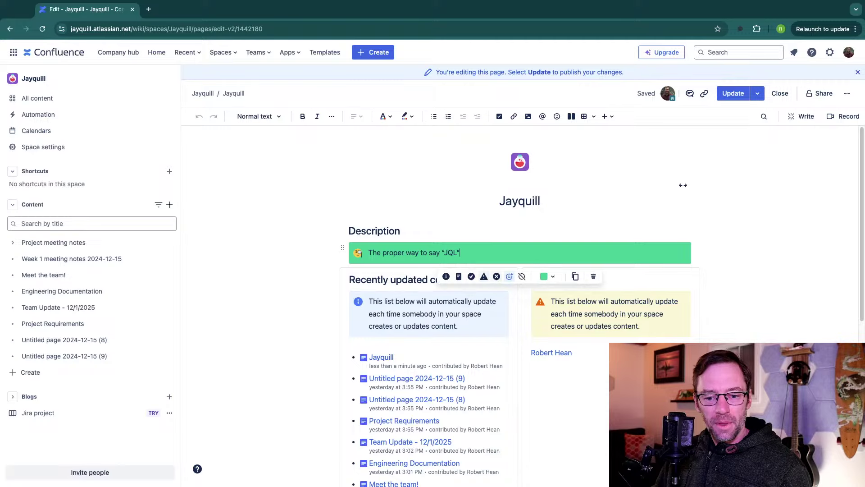
pyautogui.click(510, 277)
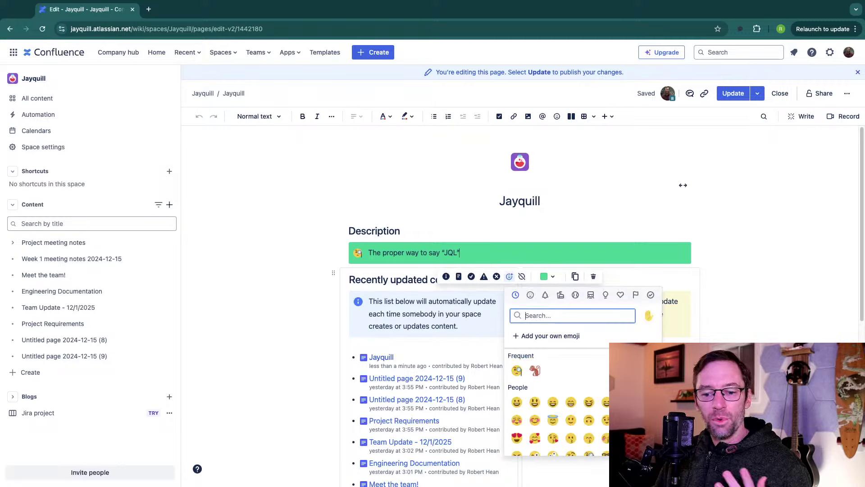
pyautogui.scroll(-1, 557, 401)
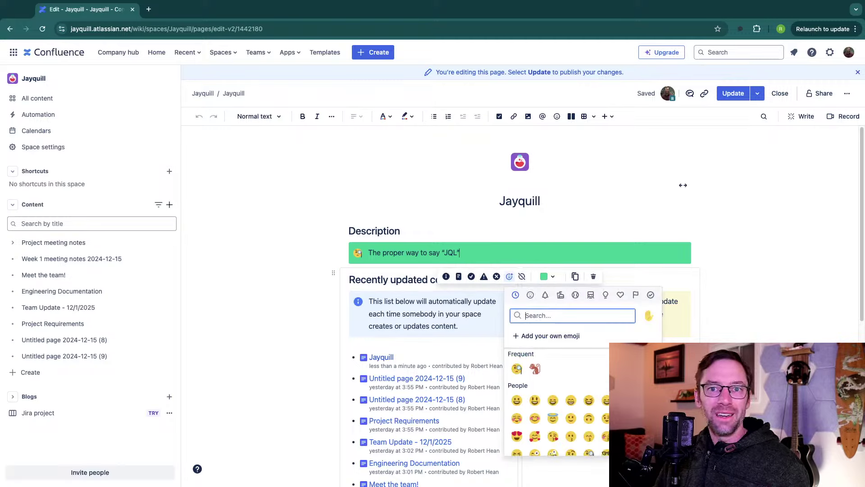
pyautogui.scroll(-1, 557, 401)
pyautogui.scroll(-8, 556, 401)
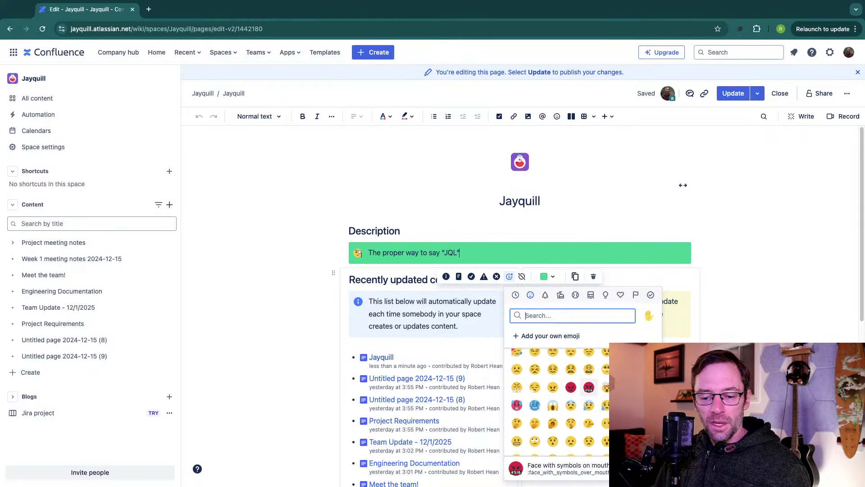
# Step: Start adding a custom emoji for the Description panel by entering its name, and cancel it without choosing a file
pyautogui.scroll(-10, 557, 401)
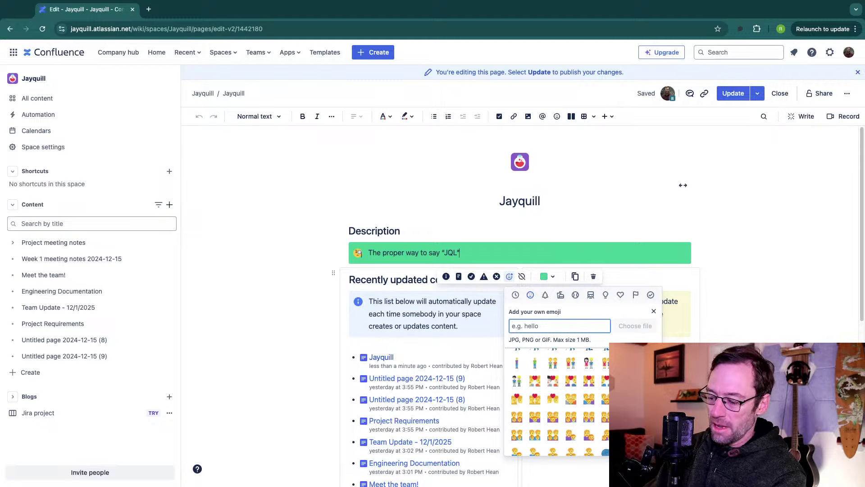
pyautogui.write('rob')
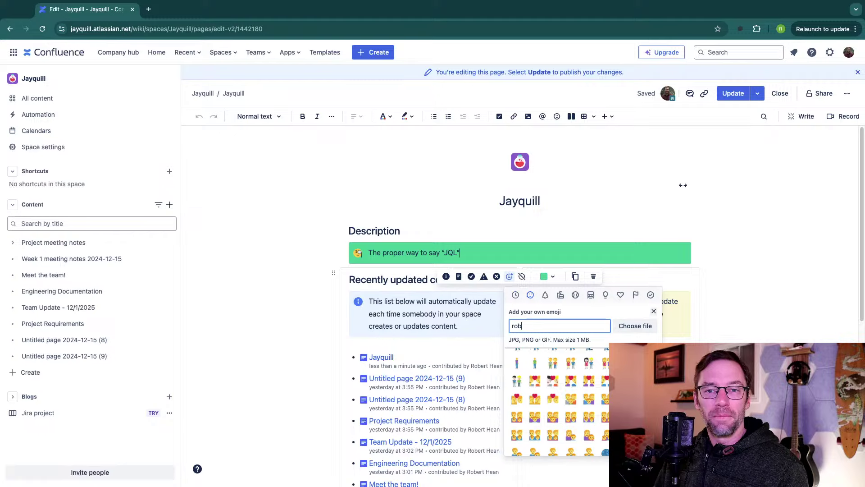
pyautogui.click(654, 311)
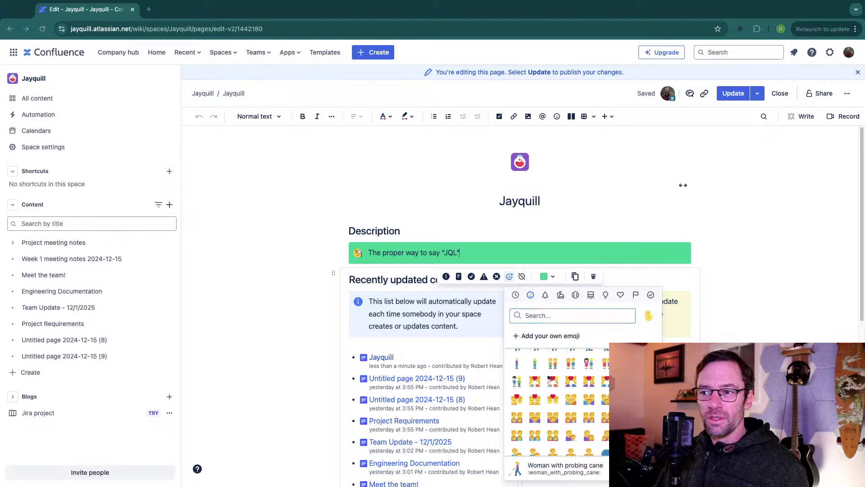
pyautogui.click(572, 316)
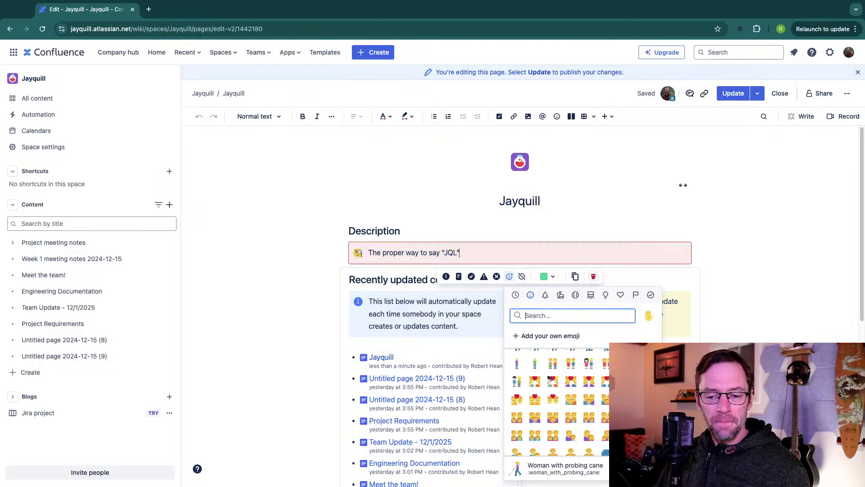
pyautogui.click(400, 230)
# Step: Try to insert the Cards [New] element below the Meeting Notes list, and dismiss its trial offer
pyautogui.scroll(-6, 519, 306)
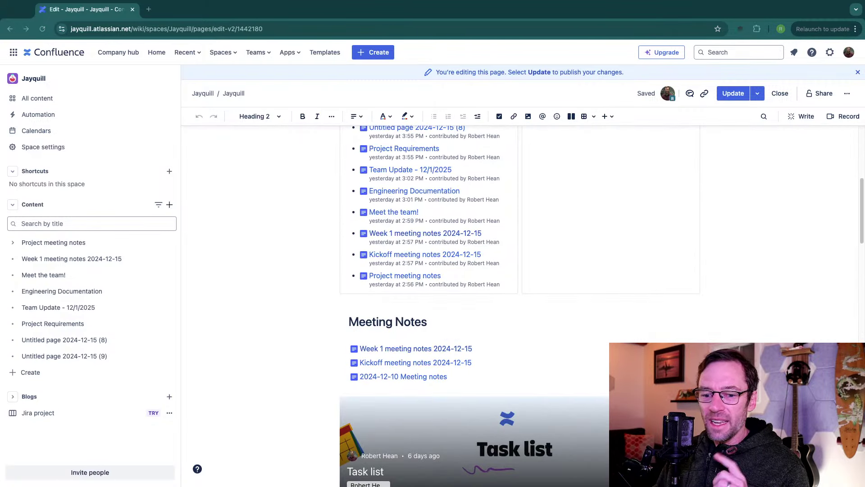
pyautogui.click(428, 321)
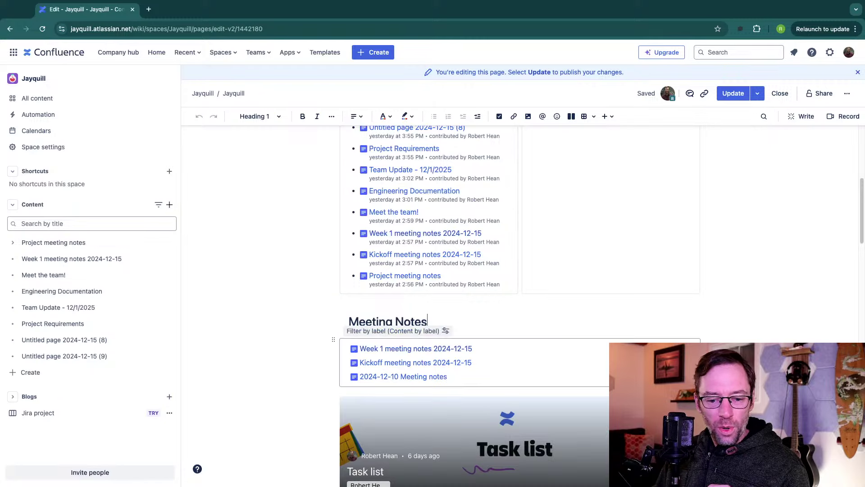
pyautogui.scroll(-6, 518, 307)
pyautogui.scroll(3, 518, 307)
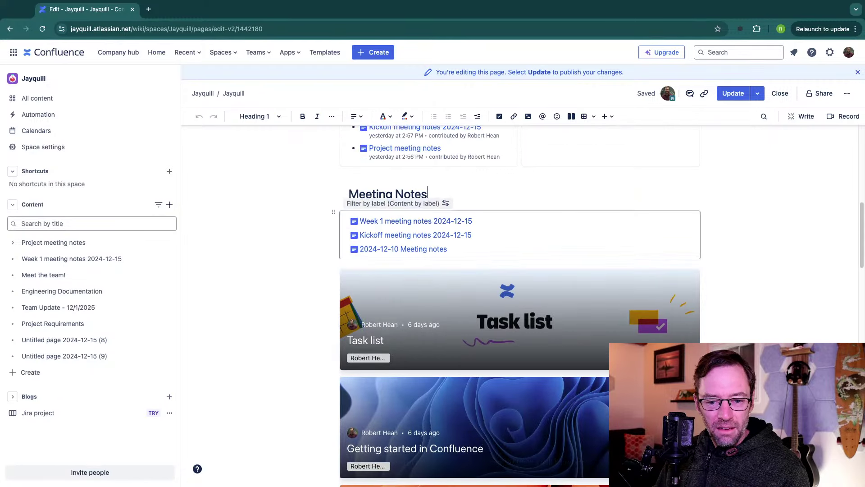
pyautogui.press('Down')
pyautogui.press('Down')
pyautogui.press('Return')
pyautogui.write('/cards')
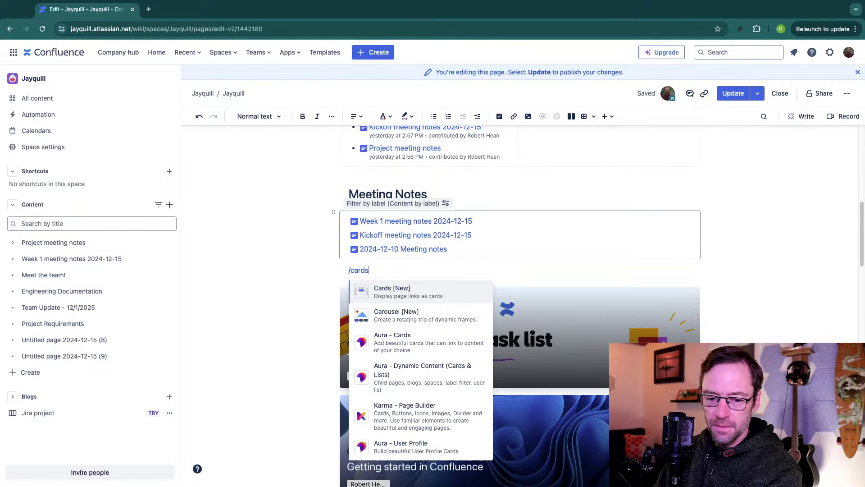
pyautogui.press('Return')
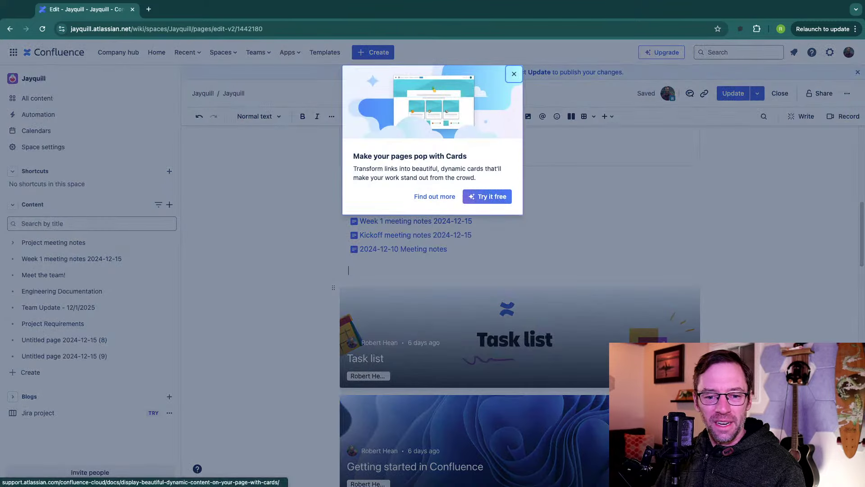
pyautogui.moveTo(353, 156); pyautogui.dragTo(431, 169)
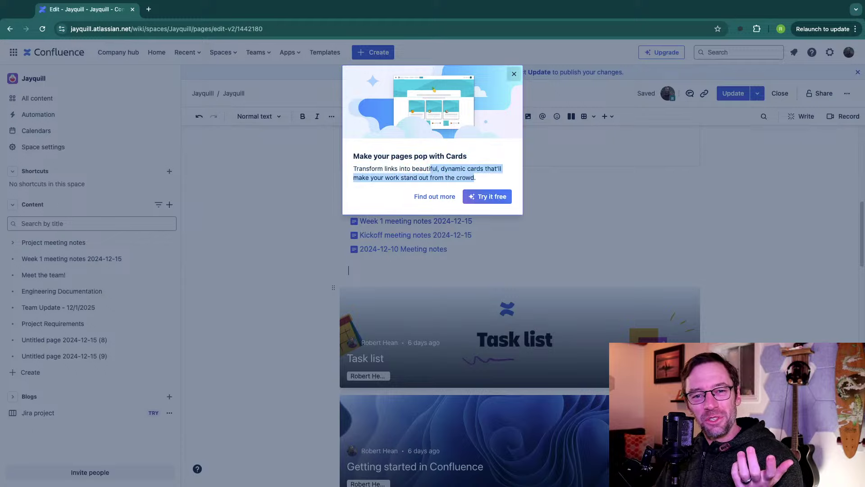
pyautogui.click(514, 73)
# Step: Review the overview page, publish the update, and expand Project meeting notes in the content tree
pyautogui.scroll(10, 586, 225)
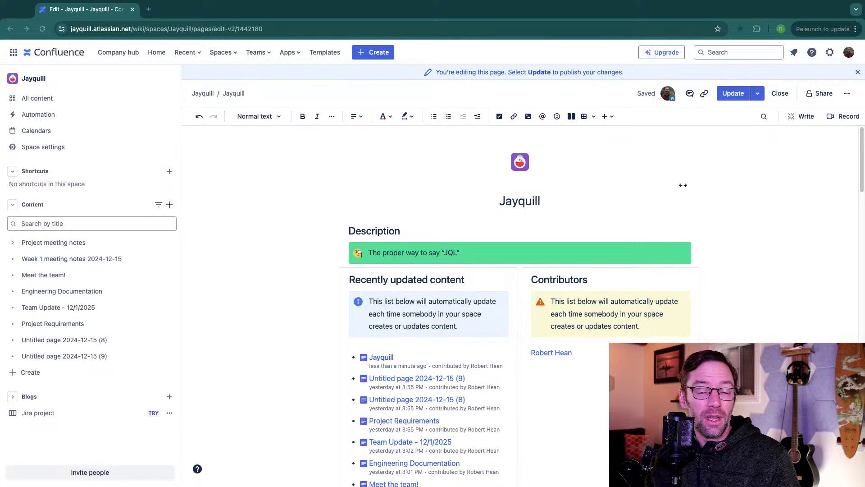
pyautogui.scroll(-5, 520, 306)
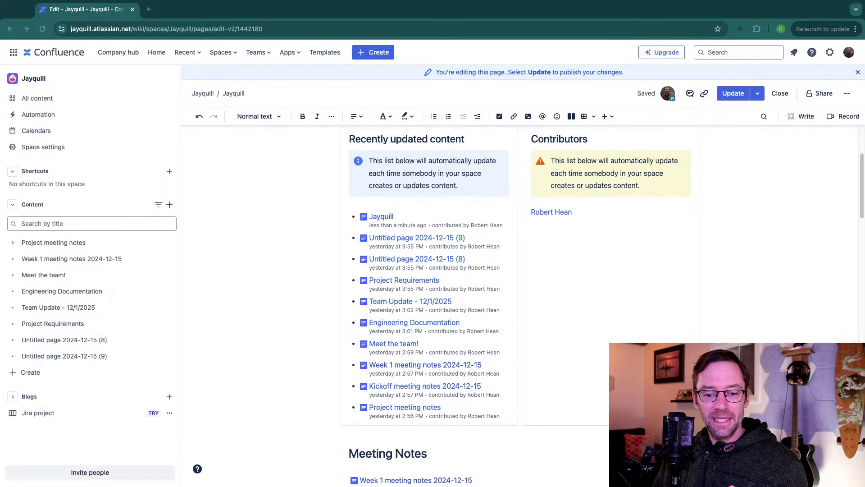
pyautogui.scroll(-15, 519, 306)
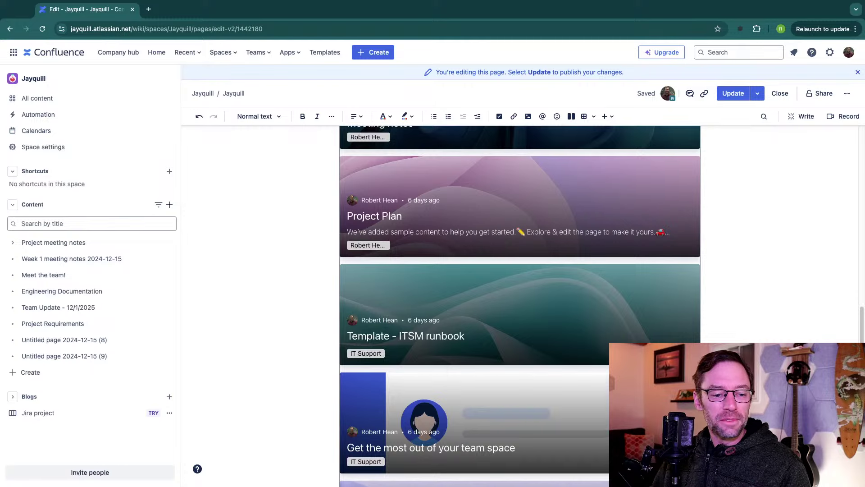
pyautogui.scroll(20, 683, 185)
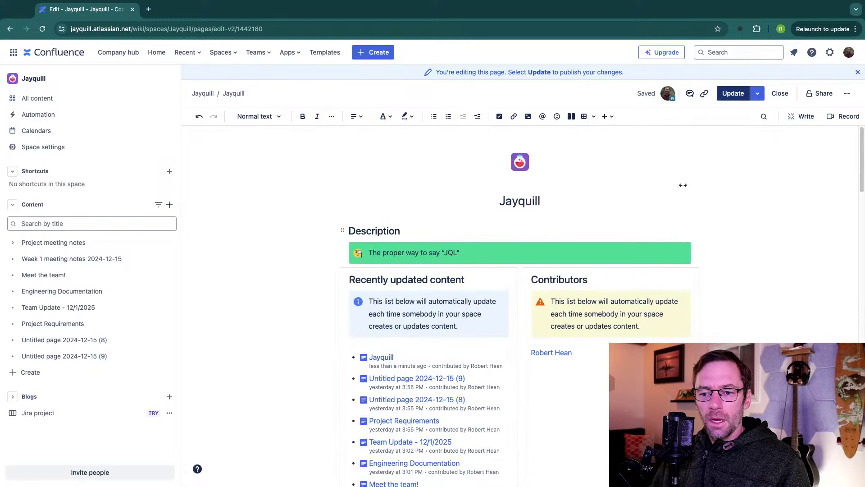
pyautogui.click(734, 94)
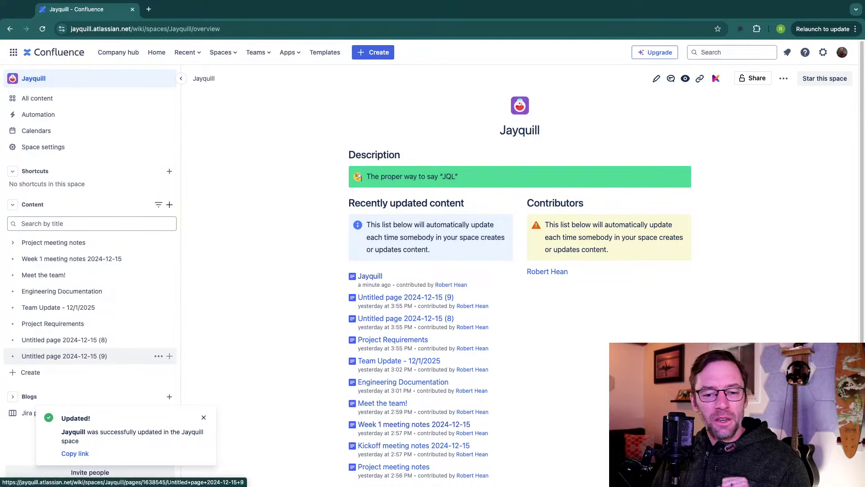
pyautogui.moveTo(68, 356)
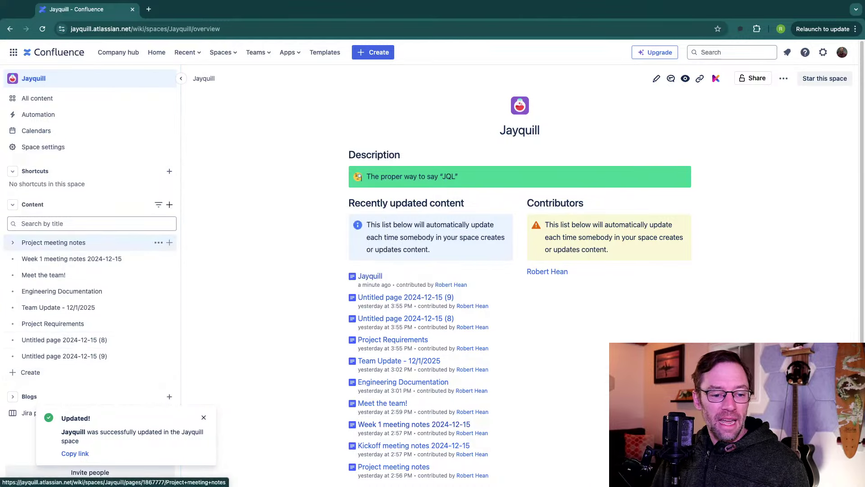
pyautogui.click(13, 243)
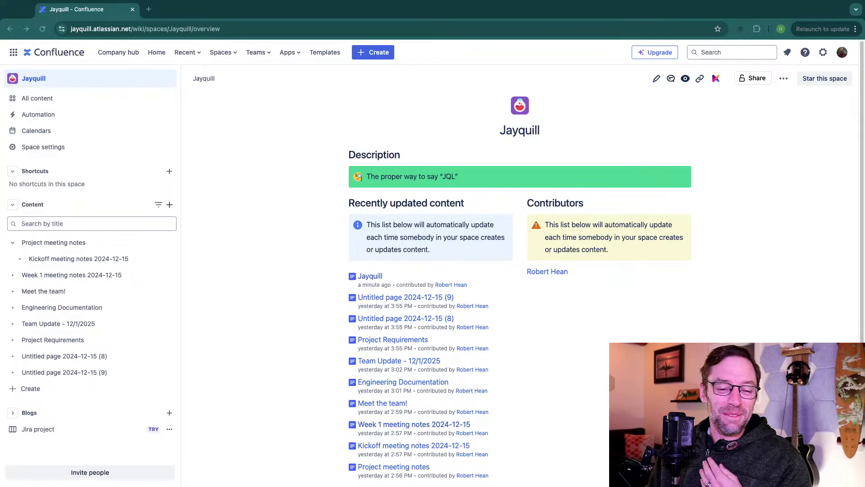
# Step: Create a blank whiteboard in the space without a template and name it "Space Map"
pyautogui.press('super+Tab')
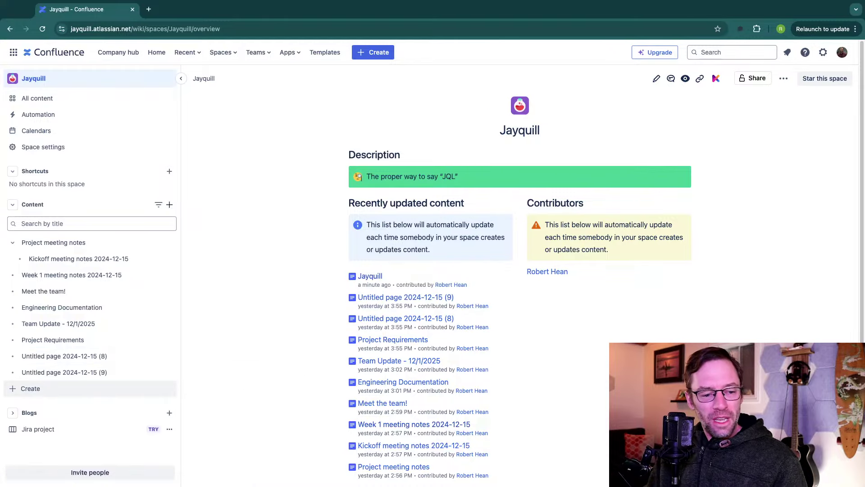
pyautogui.click(30, 388)
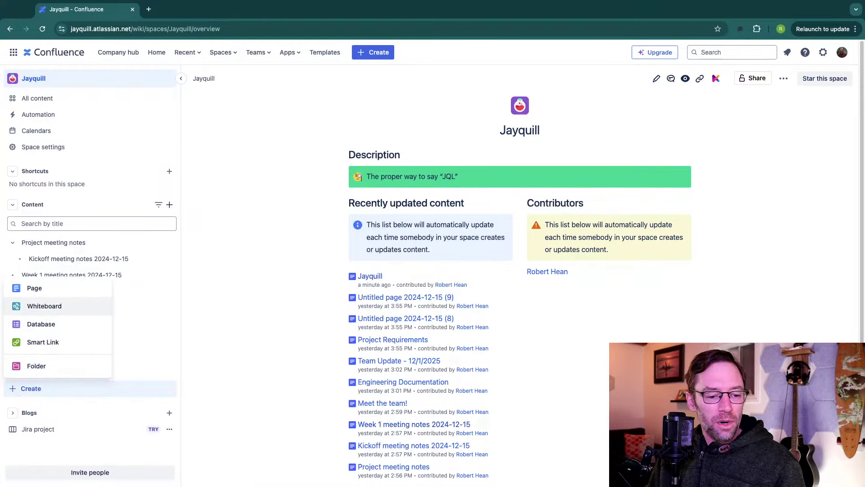
pyautogui.click(44, 306)
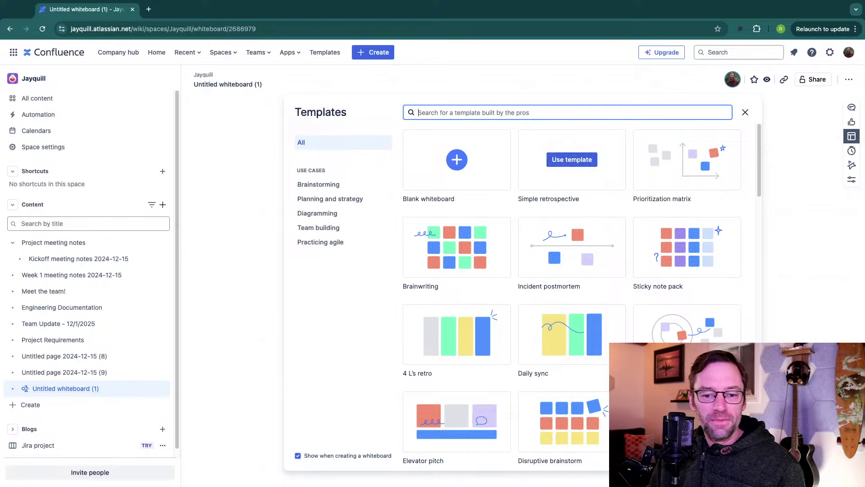
pyautogui.press('Escape')
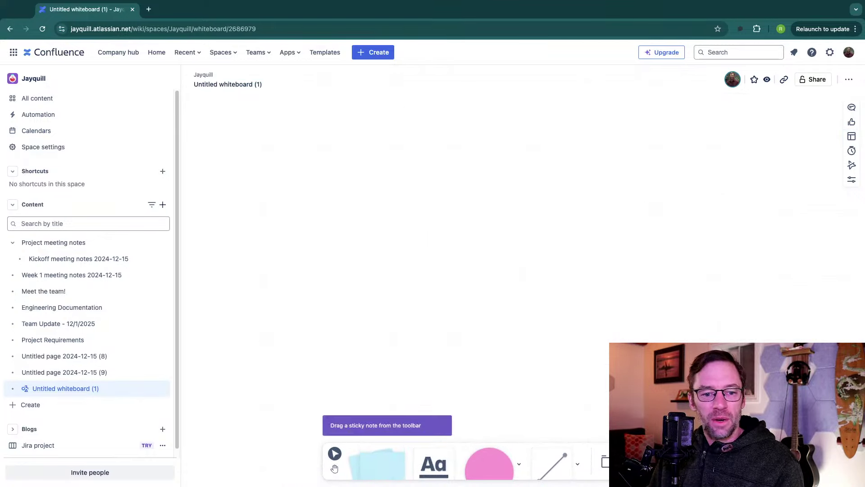
pyautogui.write('Space Map')
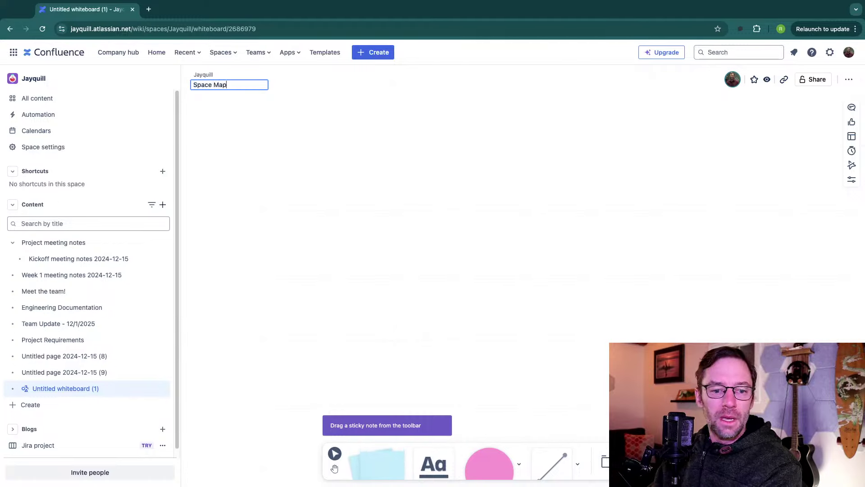
pyautogui.press('Return')
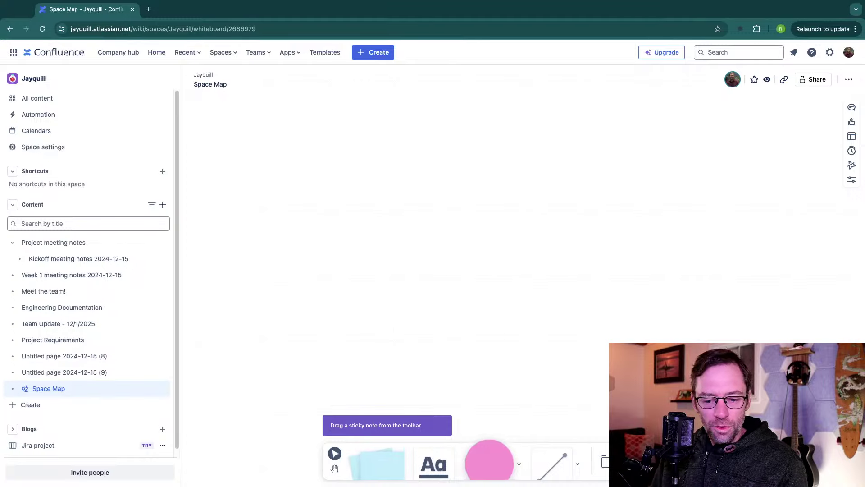
# Step: Try to bring the Project meeting notes page from the content tree onto the whiteboard, and copy its link address
pyautogui.moveTo(53, 242); pyautogui.dragTo(356, 228)
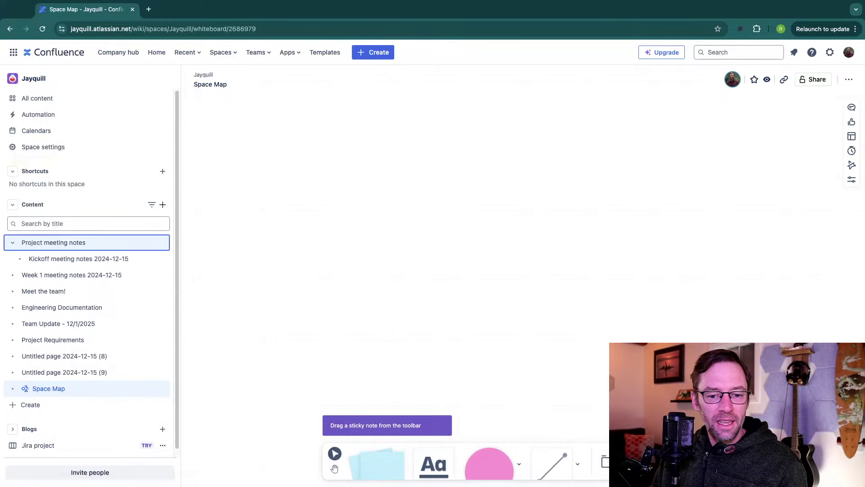
pyautogui.rightClick(112, 244)
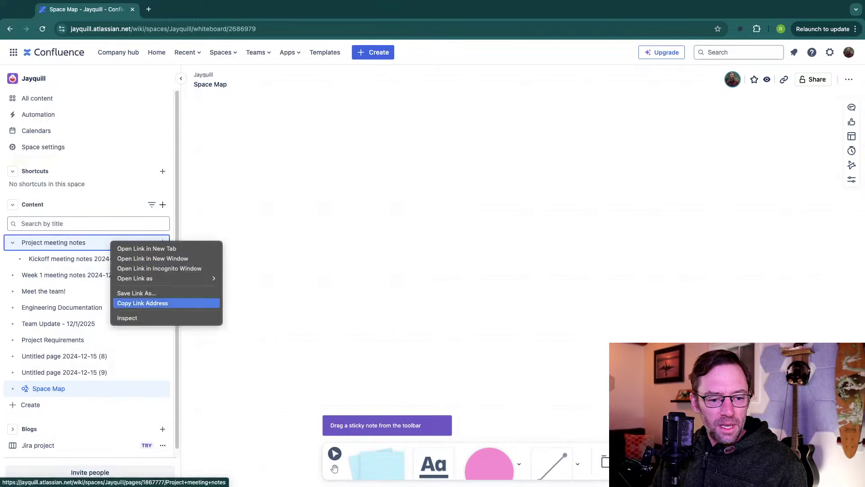
pyautogui.click(143, 303)
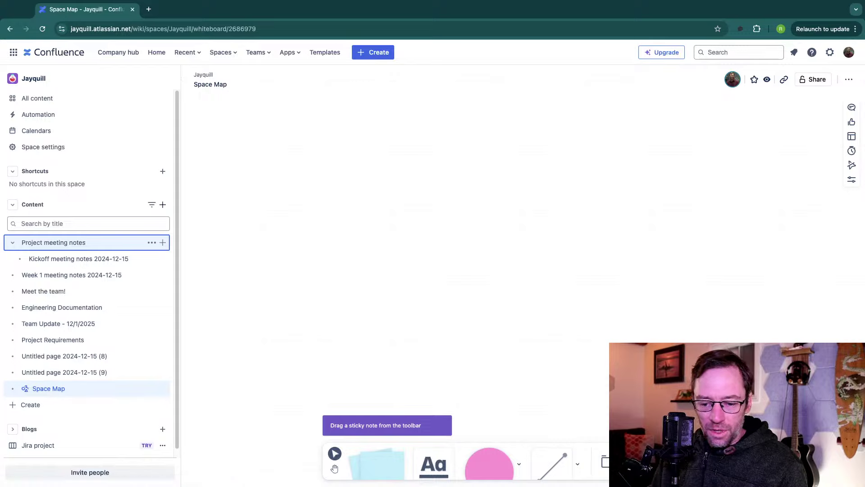
pyautogui.click(667, 464)
pyautogui.press('Escape')
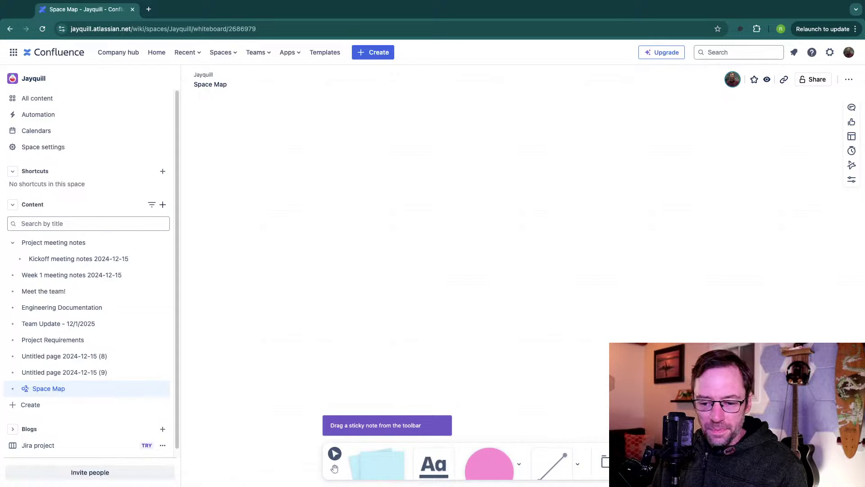
# Step: Add link cards for Jayquill and Week 1 meeting notes 2024-12-15, placing Jayquill near the top centre and the notes below it to the left
pyautogui.click(676, 464)
pyautogui.click(676, 314)
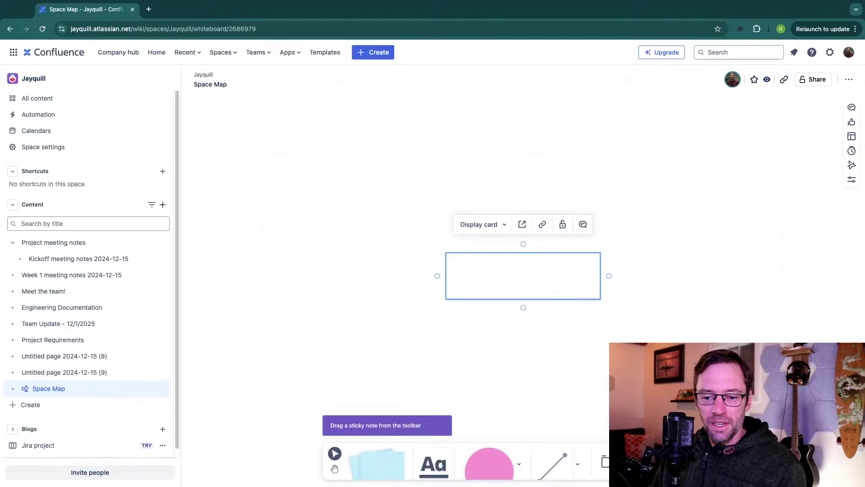
pyautogui.click(676, 464)
pyautogui.click(676, 334)
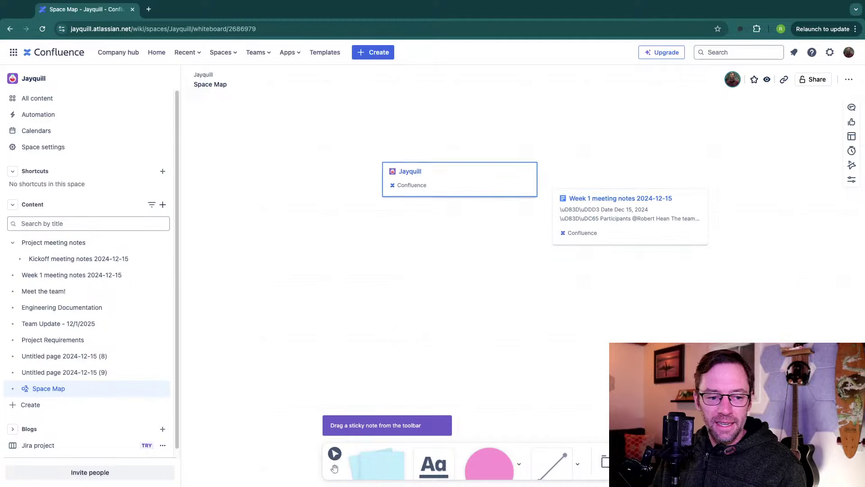
pyautogui.moveTo(460, 180); pyautogui.dragTo(437, 127)
pyautogui.moveTo(630, 216); pyautogui.dragTo(317, 230)
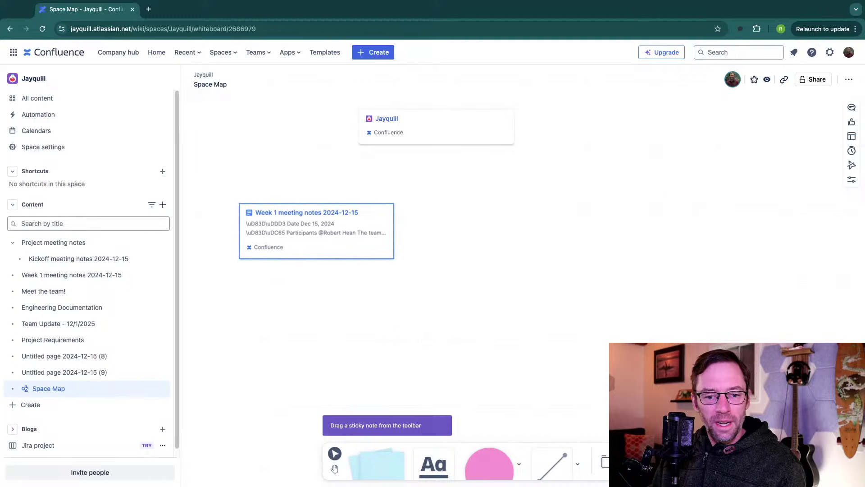
# Step: Add link cards for Project Requirements and Untitled page 2024-12-15 (8), placing them on the right and lower right of the whiteboard
pyautogui.click(678, 462)
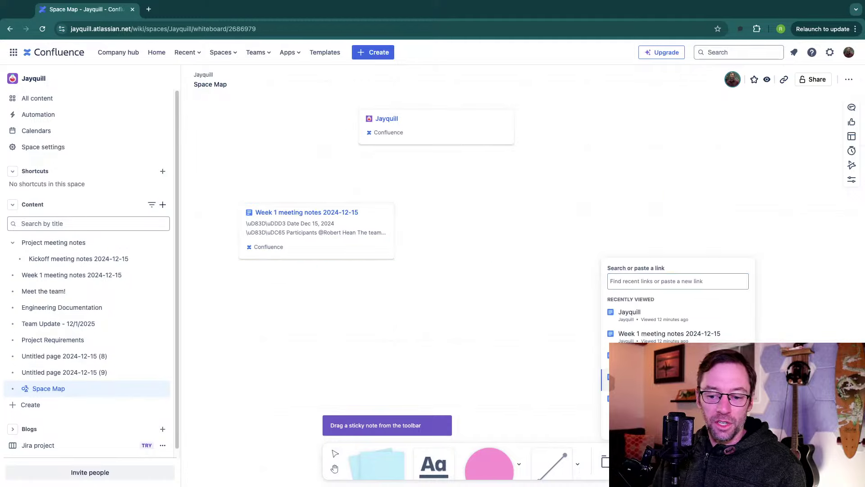
pyautogui.click(676, 358)
pyautogui.click(679, 462)
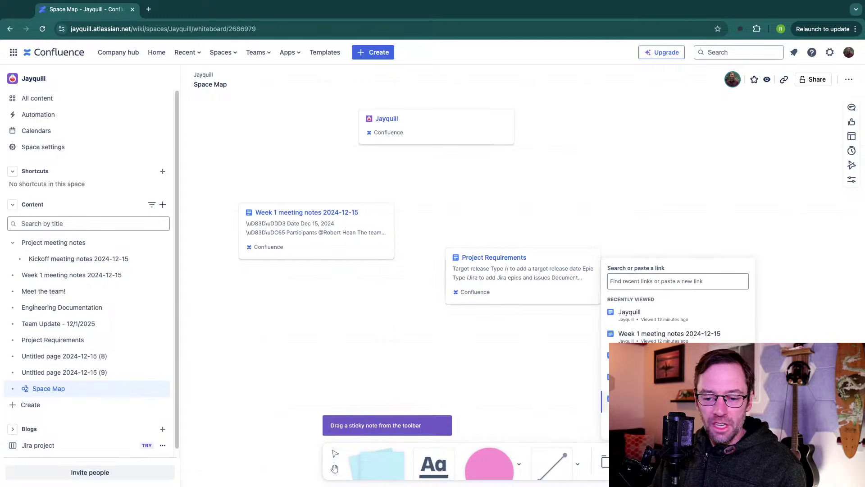
pyautogui.click(523, 276)
pyautogui.moveTo(523, 276); pyautogui.dragTo(493, 226)
pyautogui.click(523, 275)
pyautogui.moveTo(523, 276); pyautogui.dragTo(728, 350)
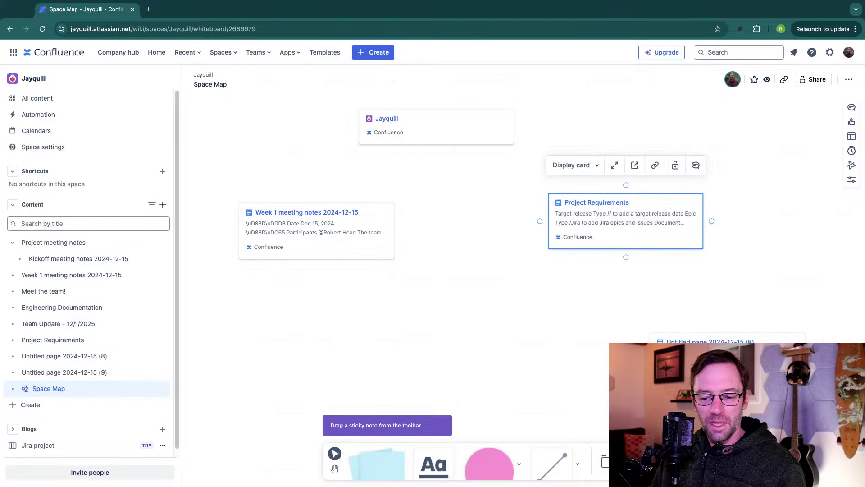
# Step: Search the page links for "meeting notes" and add another Week 1 meeting notes 2024-12-15 card
pyautogui.write('m')
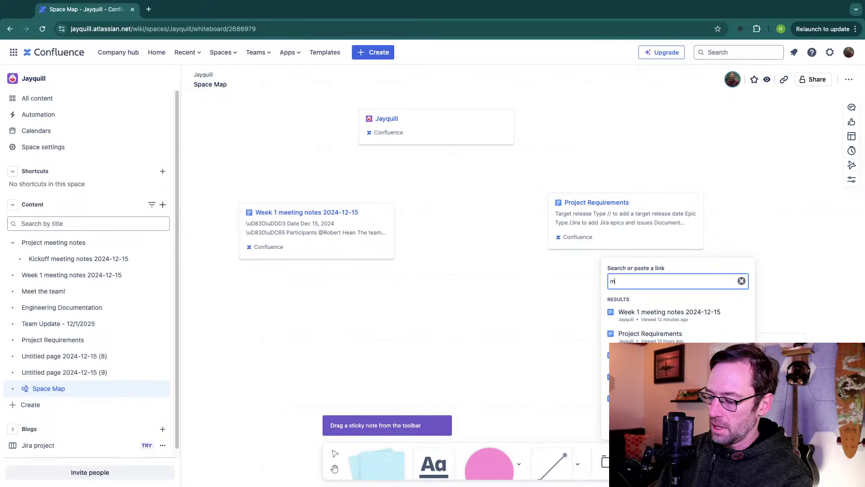
pyautogui.write('eeting notes')
pyautogui.press('Down')
pyautogui.press('Return')
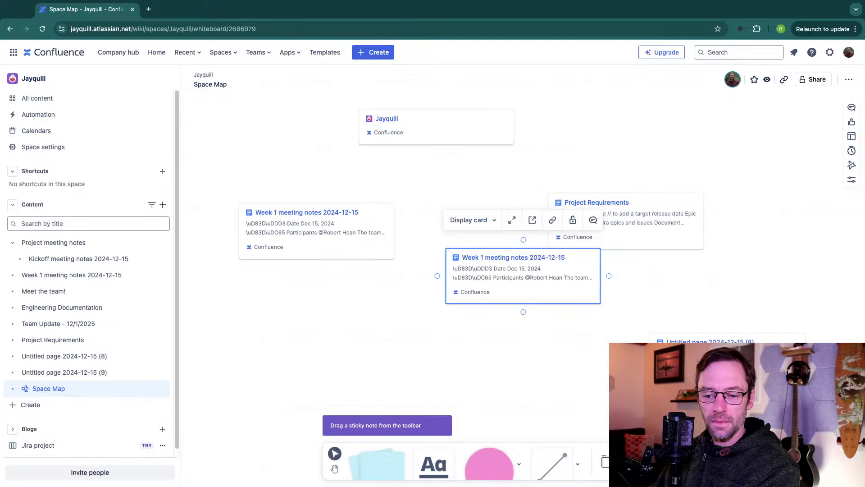
# Step: Add a Project meeting notes card on the left and stack both Week 1 meeting notes cards in a column beneath it
pyautogui.write('k')
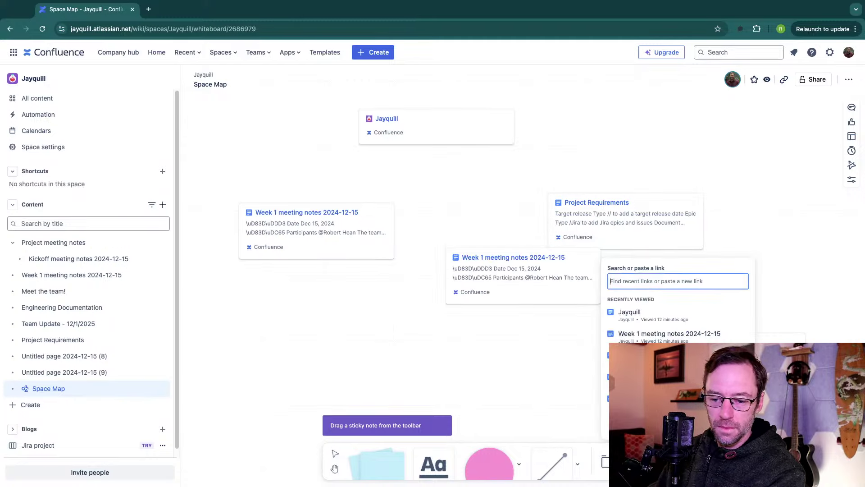
pyautogui.write('meeting')
pyautogui.press('Down')
pyautogui.press('Down')
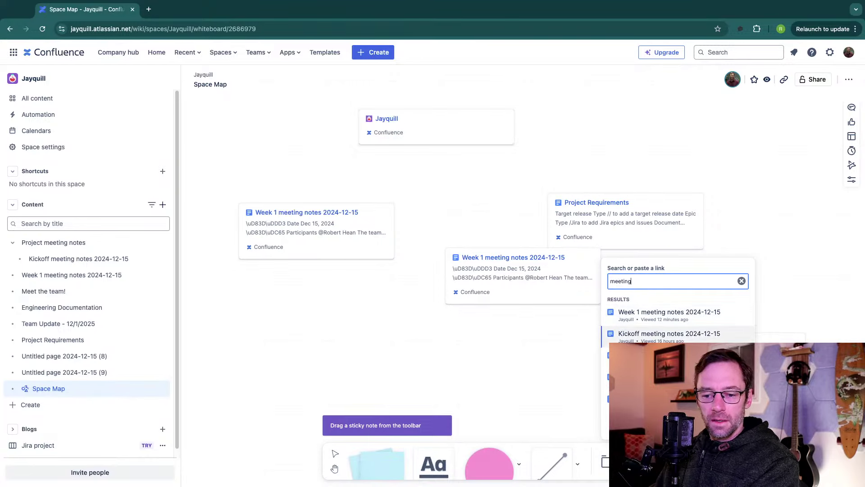
pyautogui.press('Down')
pyautogui.press('Return')
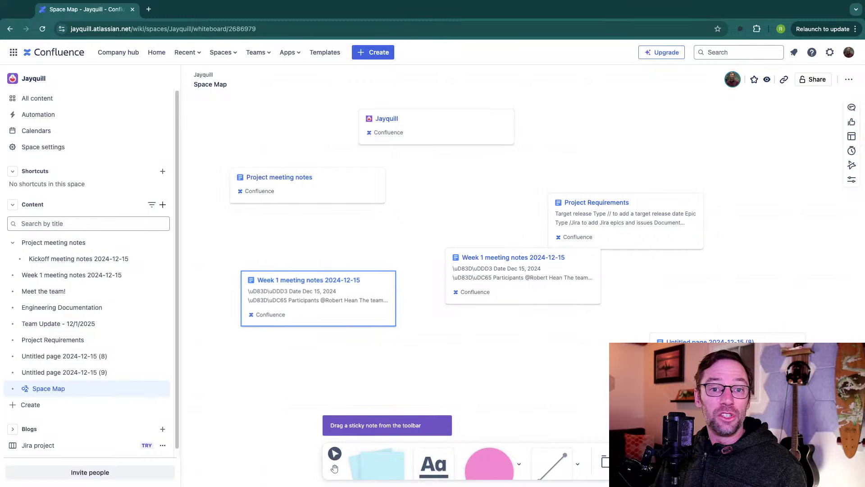
pyautogui.moveTo(318, 298); pyautogui.dragTo(307, 268)
pyautogui.moveTo(523, 275); pyautogui.dragTo(299, 346)
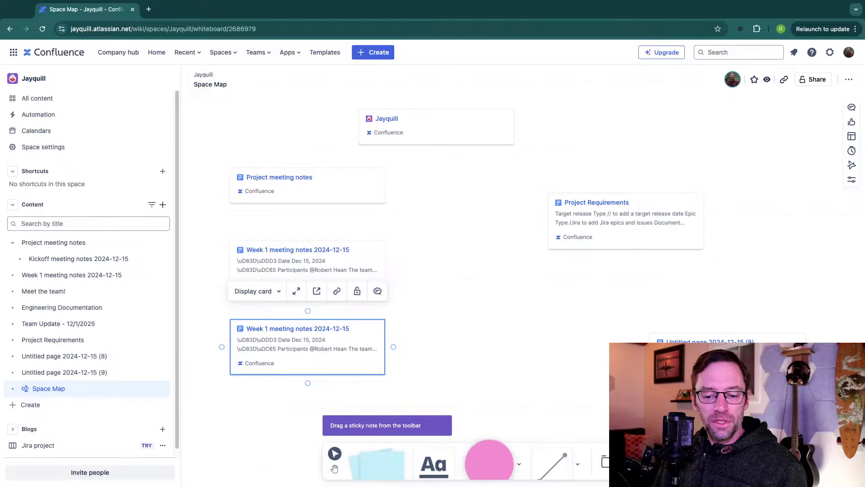
pyautogui.moveTo(489, 464); pyautogui.dragTo(495, 330)
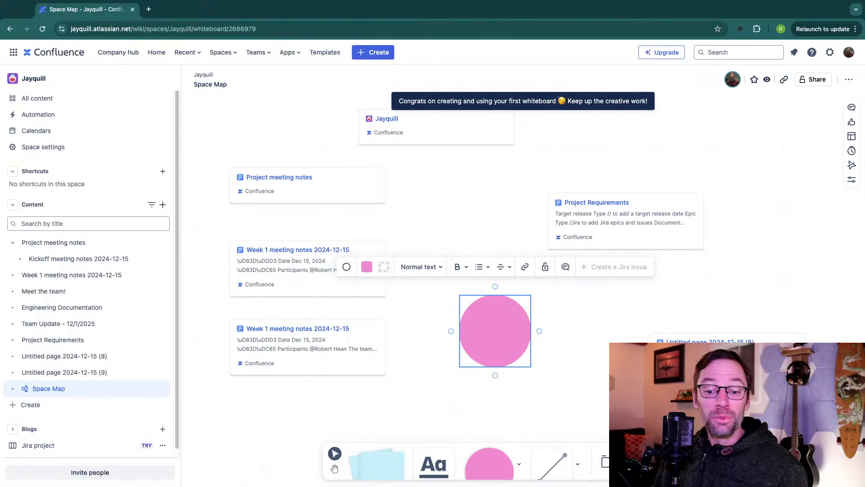
pyautogui.press('Escape')
pyautogui.press('Delete')
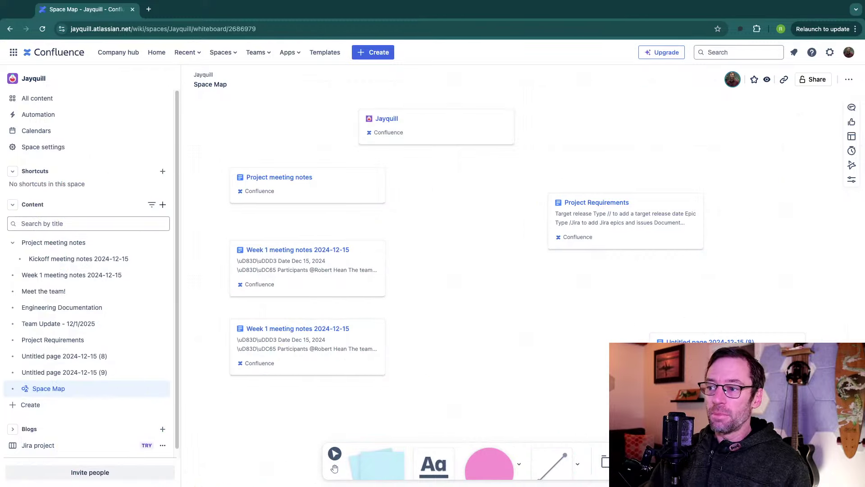
pyautogui.press('super+Tab')
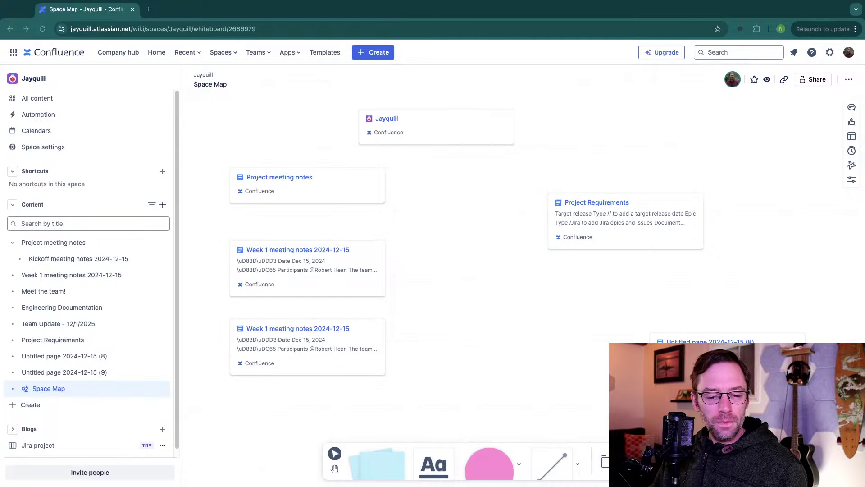
pyautogui.press('super+Tab')
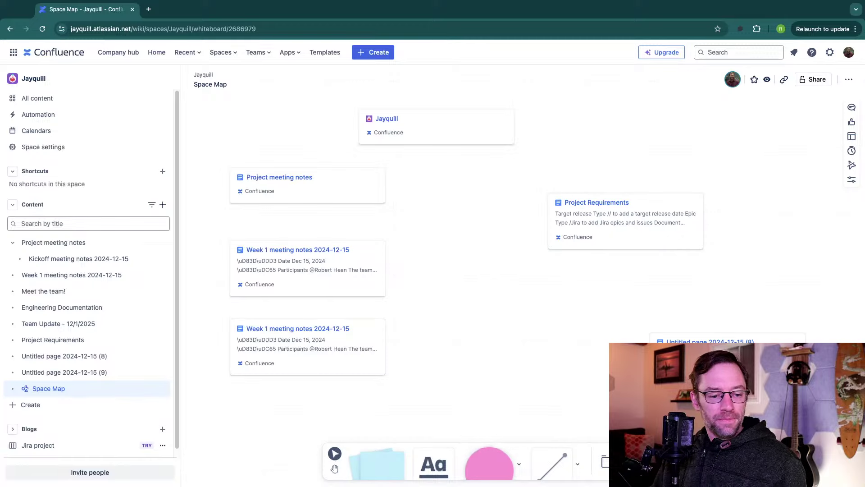
# Step: Cluster the meeting notes cards in a staggered group, align Project Requirements above the Untitled page card, and shift Jayquill up and right
pyautogui.moveTo(308, 347); pyautogui.dragTo(364, 323)
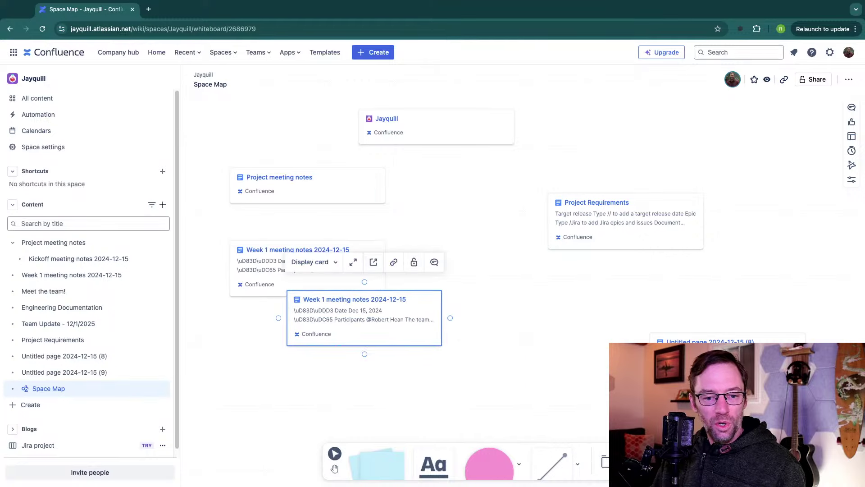
pyautogui.moveTo(308, 185); pyautogui.dragTo(293, 216)
pyautogui.click(622, 221)
pyautogui.moveTo(622, 221); pyautogui.dragTo(723, 181)
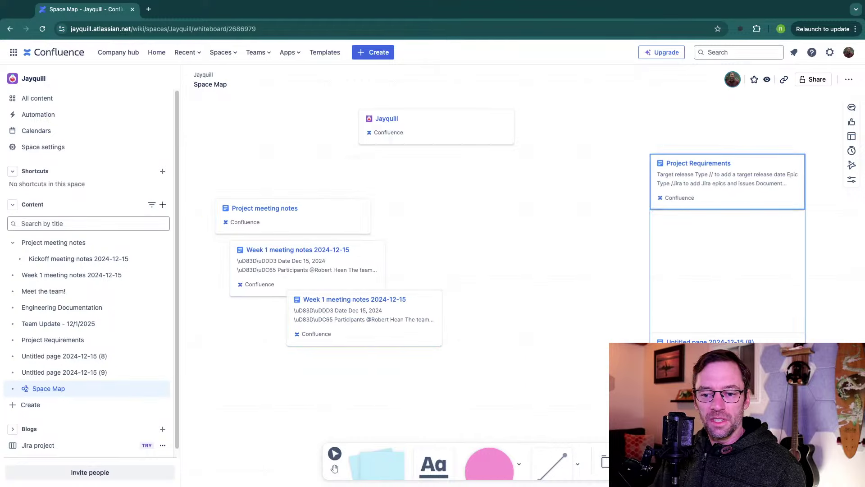
pyautogui.moveTo(436, 126); pyautogui.dragTo(488, 103)
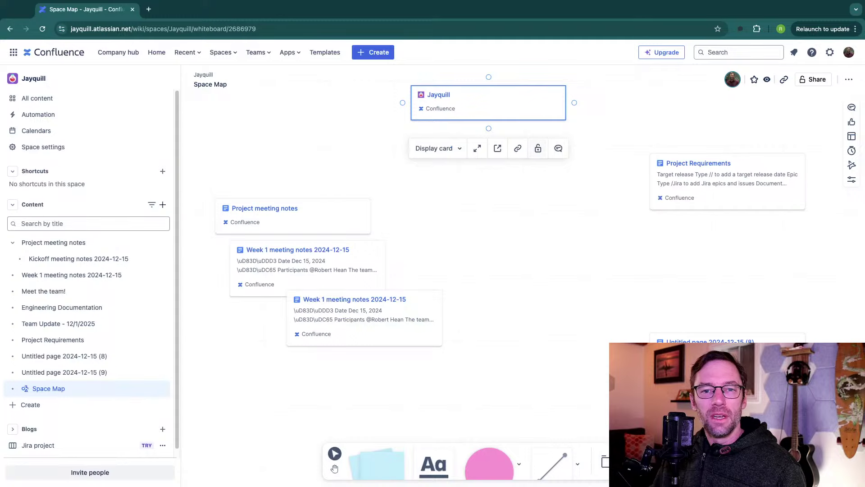
pyautogui.press('space')
pyautogui.moveTo(538, 149); pyautogui.dragTo(533, 166)
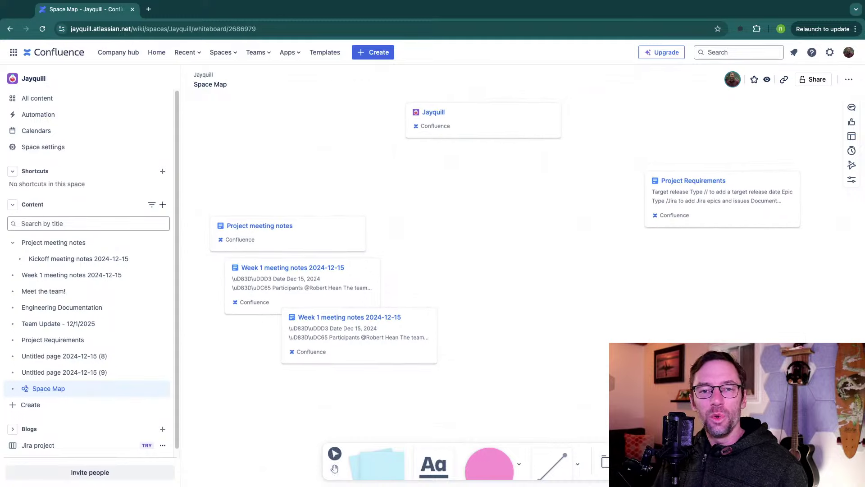
# Step: Add a section around the three meeting notes cards, enlarge it to enclose them all, and name it "notes"
pyautogui.hscroll(-2, 511, 270)
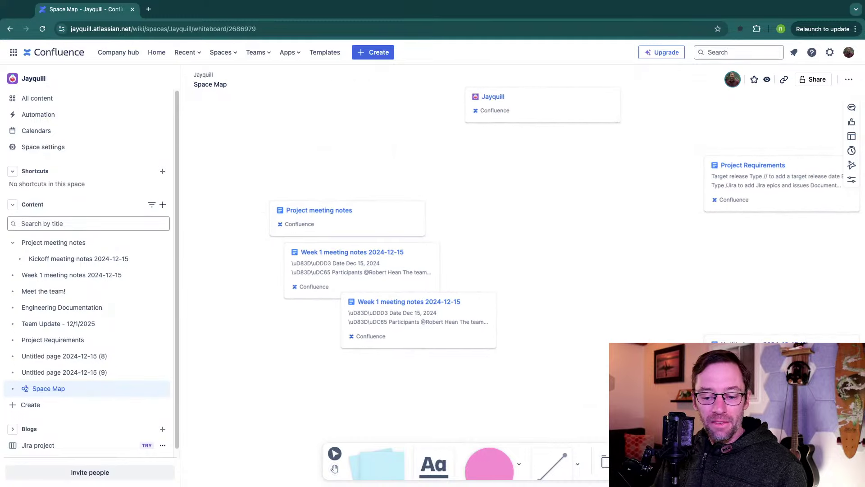
pyautogui.click(605, 461)
pyautogui.click(380, 266)
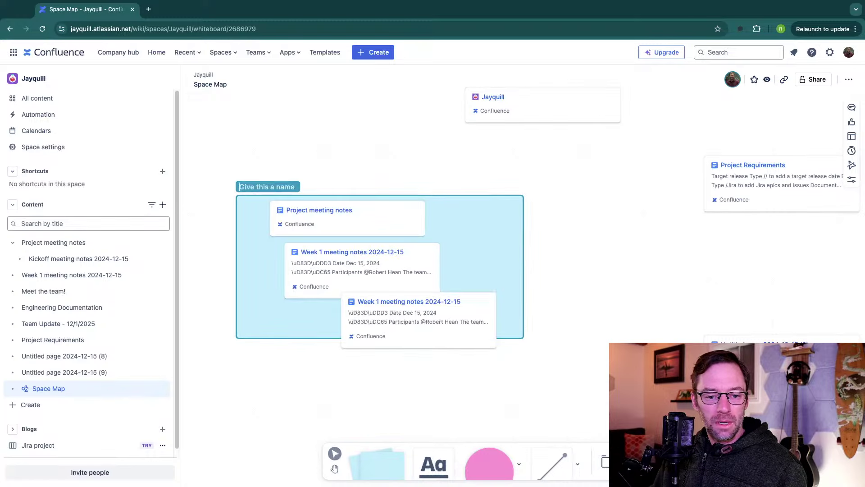
pyautogui.moveTo(523, 337); pyautogui.dragTo(551, 362)
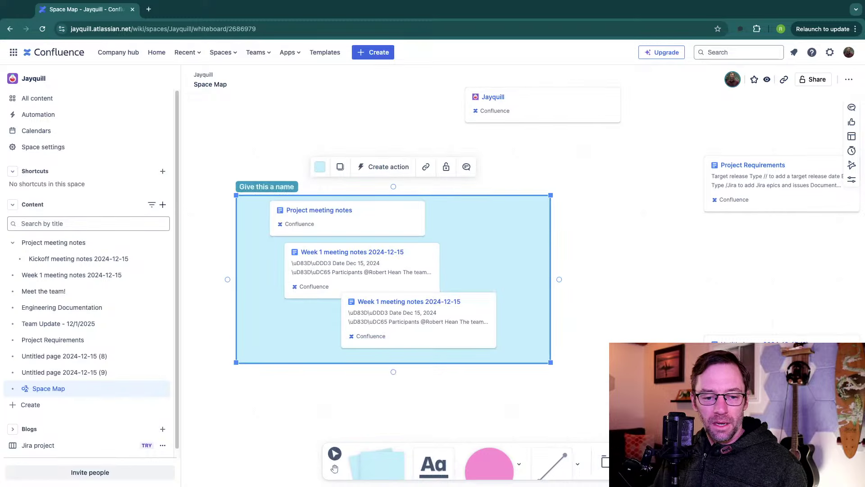
pyautogui.write('notes')
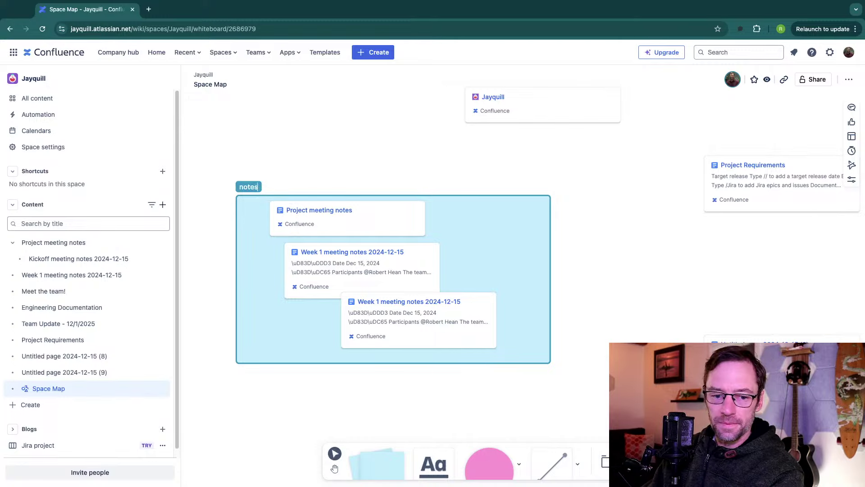
pyautogui.press('Escape')
# Step: Add a section around the two Untitled page 2024-12-15 (8) cards and name it "junk pags"
pyautogui.hscroll(4, 511, 243)
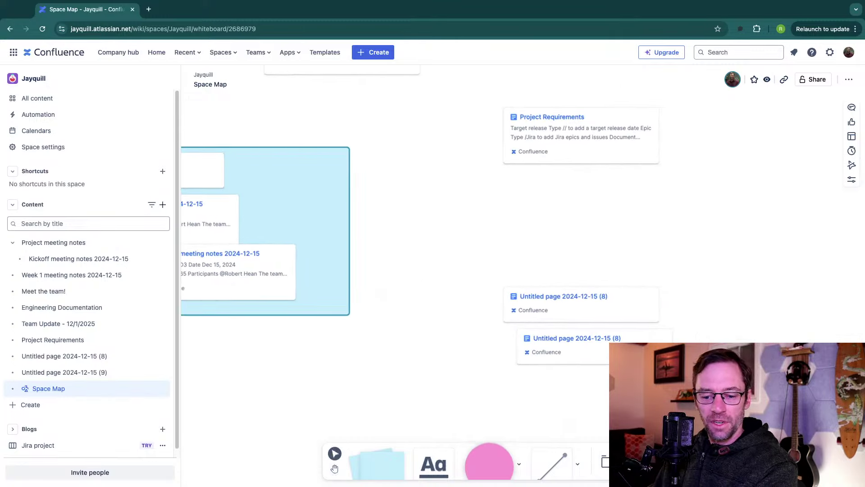
pyautogui.click(604, 461)
pyautogui.click(593, 334)
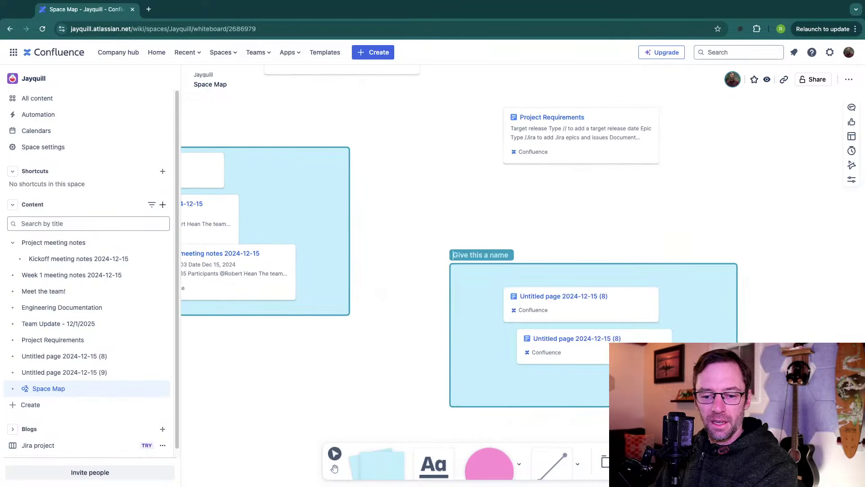
pyautogui.write('junk pags')
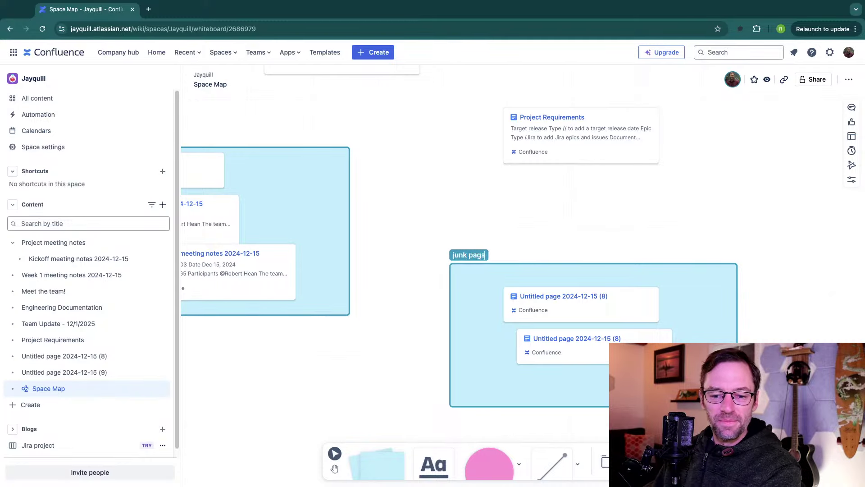
# Step: Add a section around the Project Requirements card and name it "other"
pyautogui.scroll(4, 511, 243)
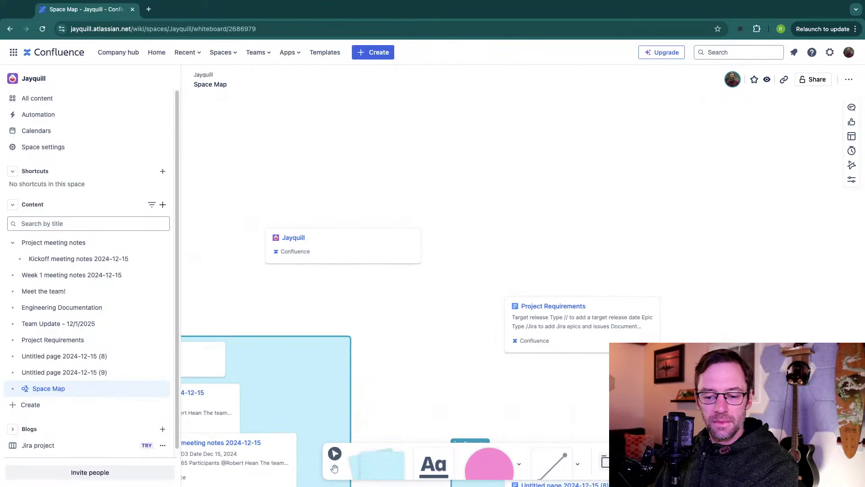
pyautogui.click(604, 461)
pyautogui.write('other')
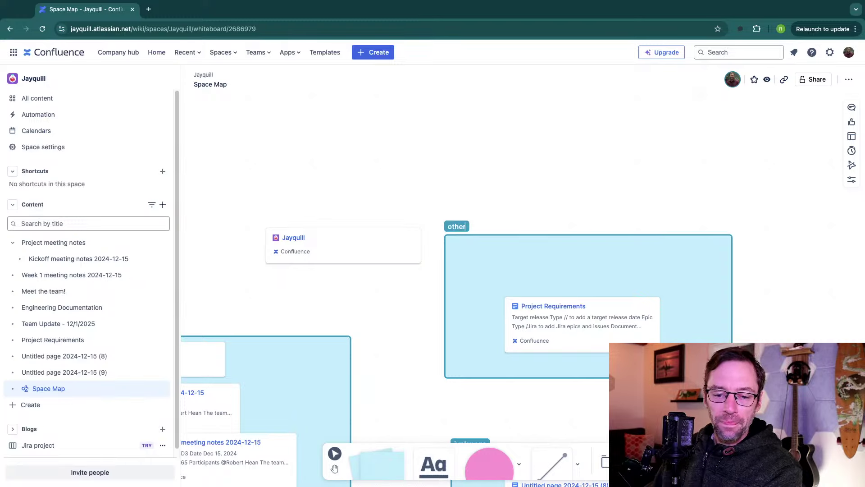
pyautogui.press('Return')
# Step: Look over the layout of the notes, other and junk pags sections, temporarily collapsing the space sidebar for more room
pyautogui.scroll(-2, 523, 275)
pyautogui.hscroll(-3, 523, 275)
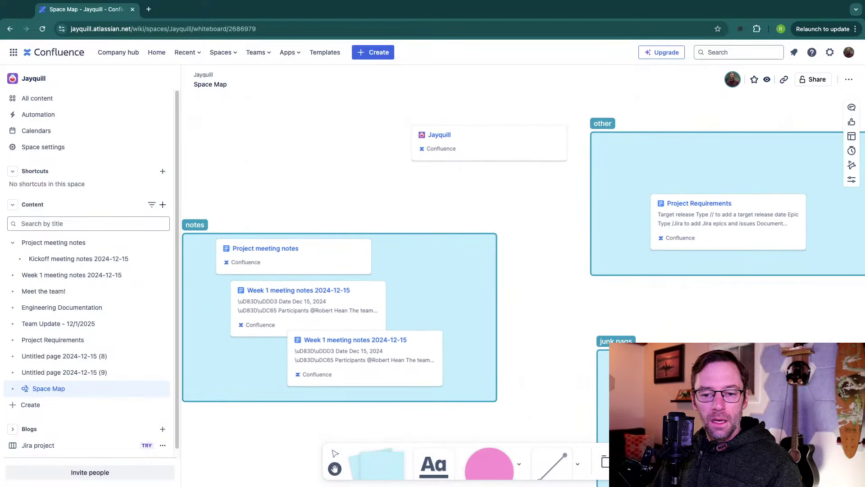
pyautogui.click(335, 453)
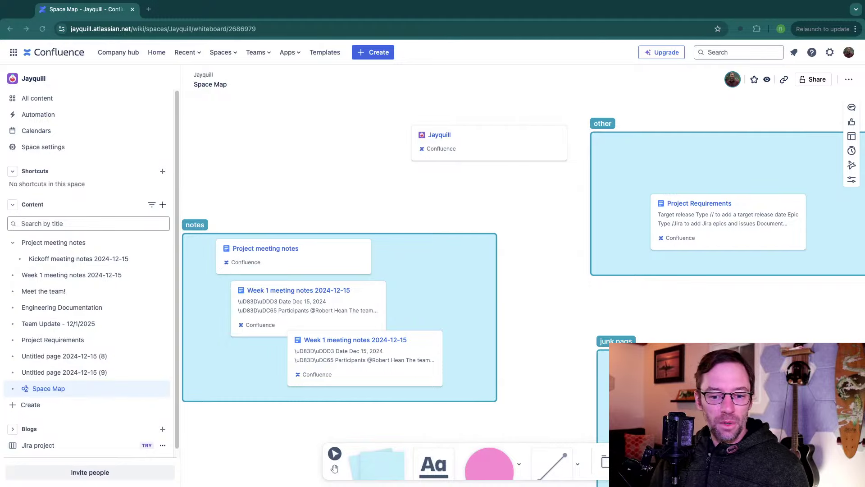
pyautogui.click(334, 468)
pyautogui.moveTo(450, 270); pyautogui.dragTo(433, 210)
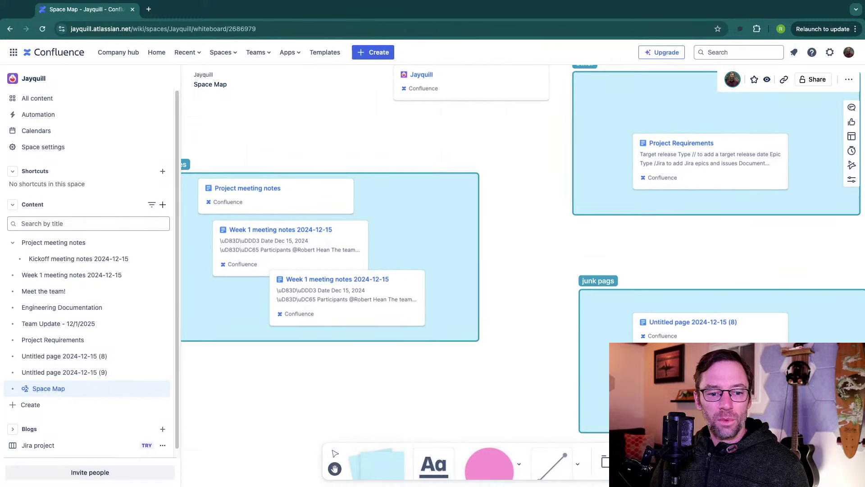
pyautogui.hscroll(1, 523, 253)
pyautogui.click(335, 453)
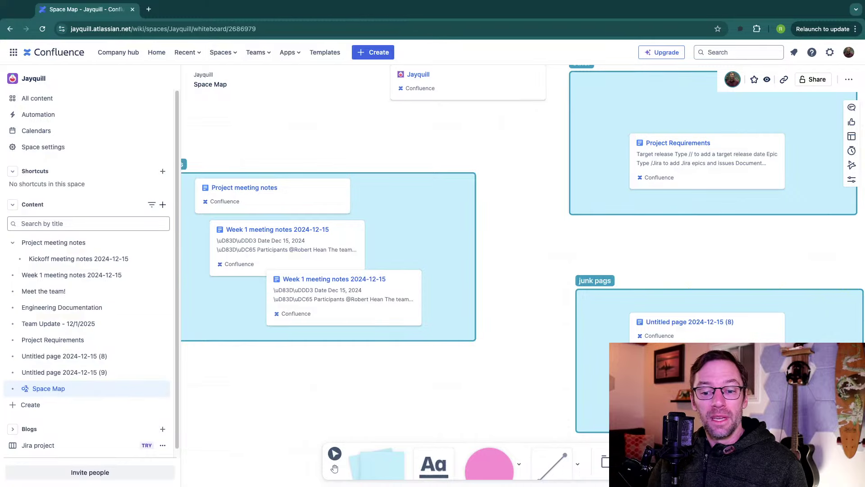
pyautogui.hscroll(4, 451, 225)
pyautogui.scroll(2, 450, 226)
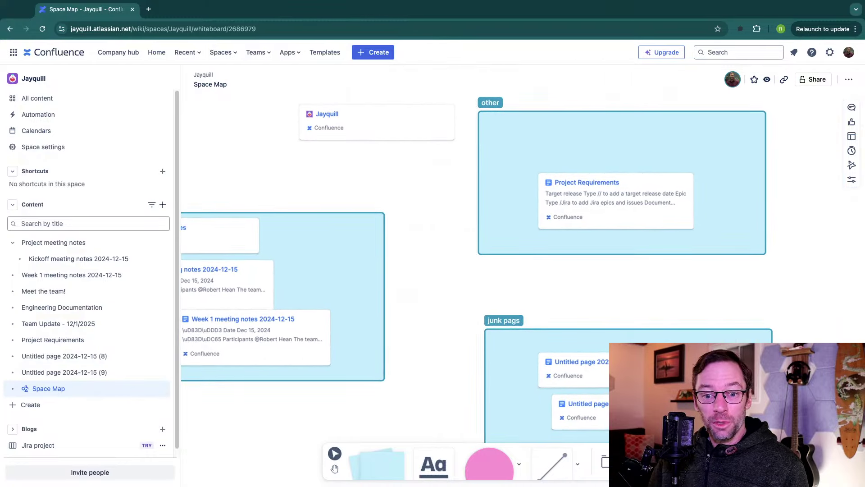
pyautogui.hscroll(-4, 450, 225)
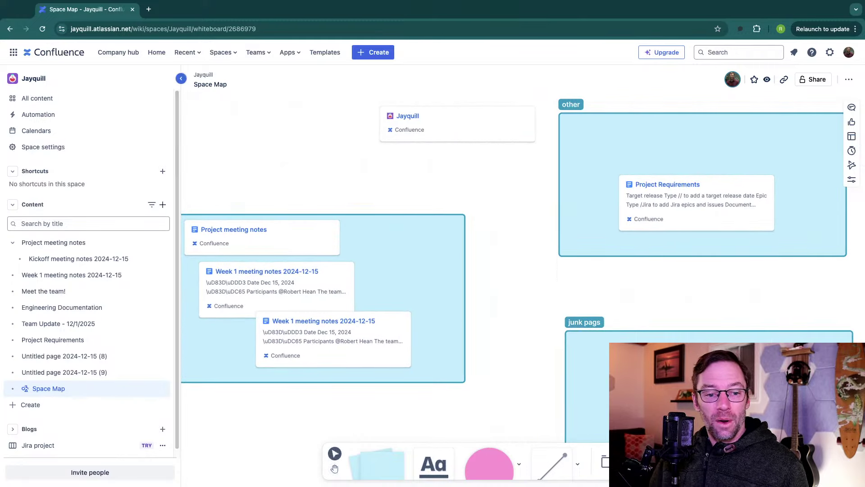
pyautogui.click(180, 79)
pyautogui.hscroll(-3, 437, 244)
pyautogui.scroll(-1, 437, 244)
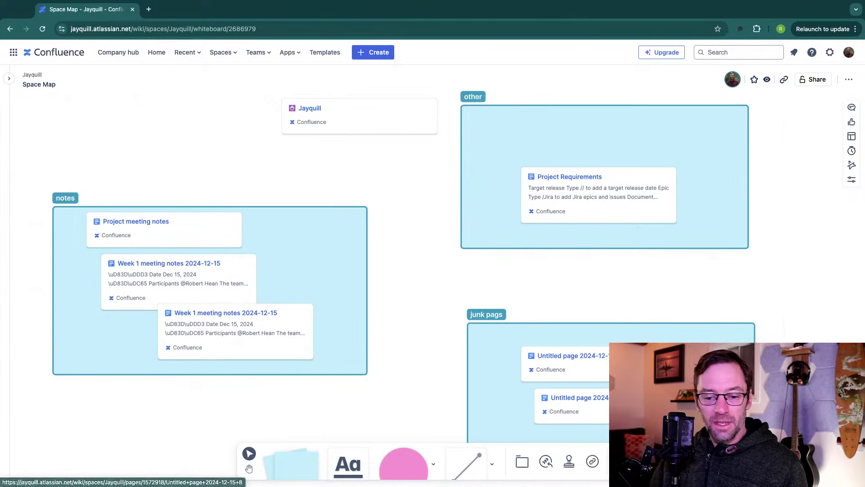
pyautogui.click(9, 78)
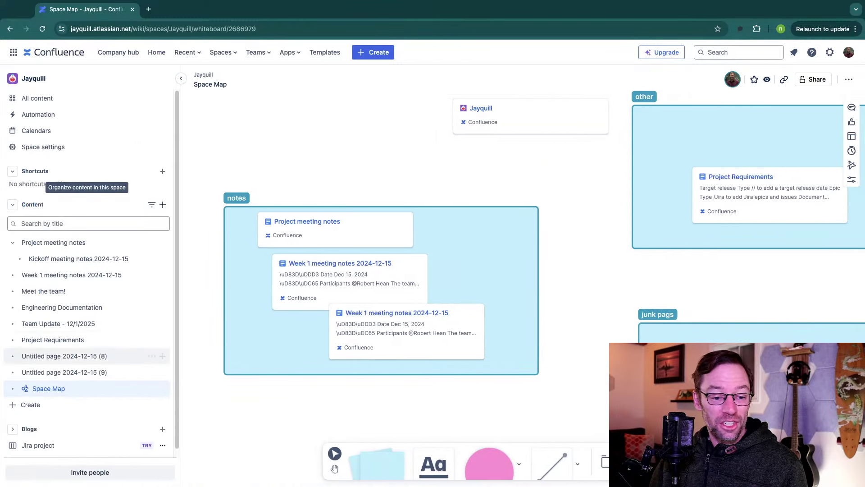
# Step: Check both untitled pages in the Jayquill space and delete Untitled page 2024-12-15 (9)
pyautogui.click(61, 356)
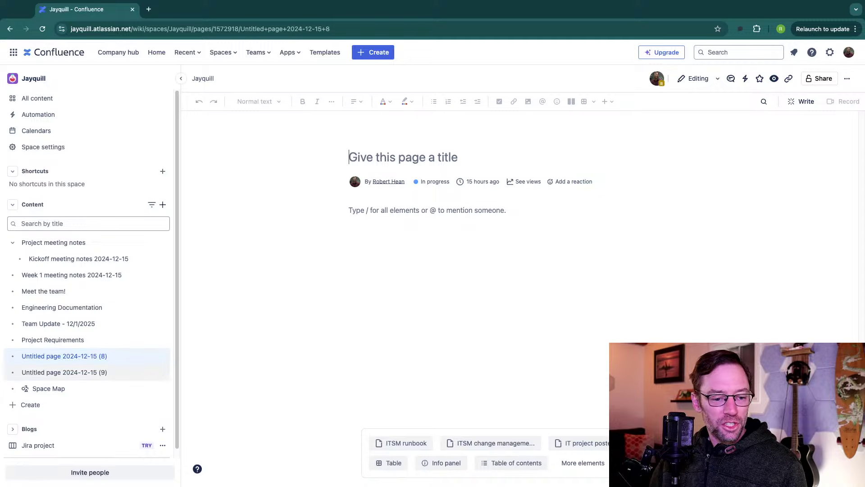
pyautogui.click(63, 372)
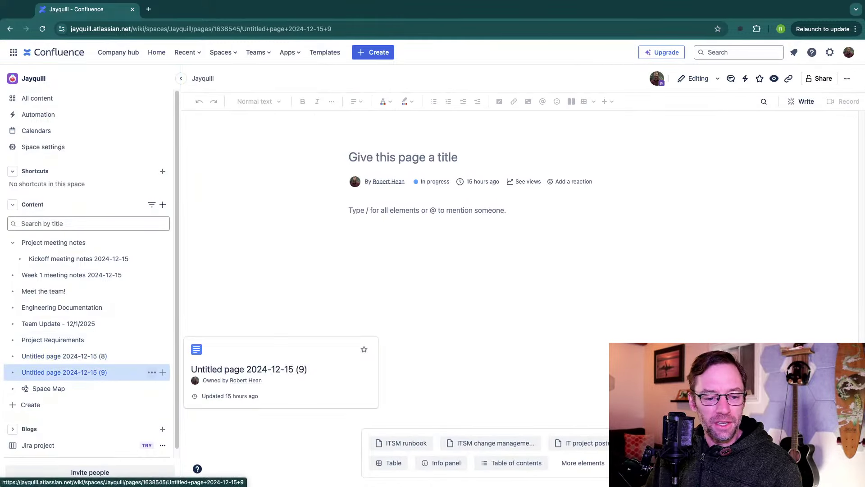
pyautogui.click(152, 372)
pyautogui.click(175, 353)
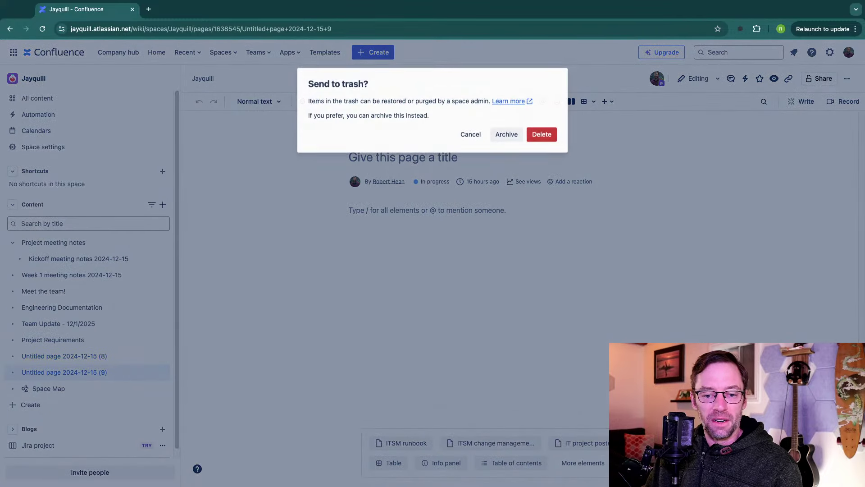
pyautogui.click(542, 133)
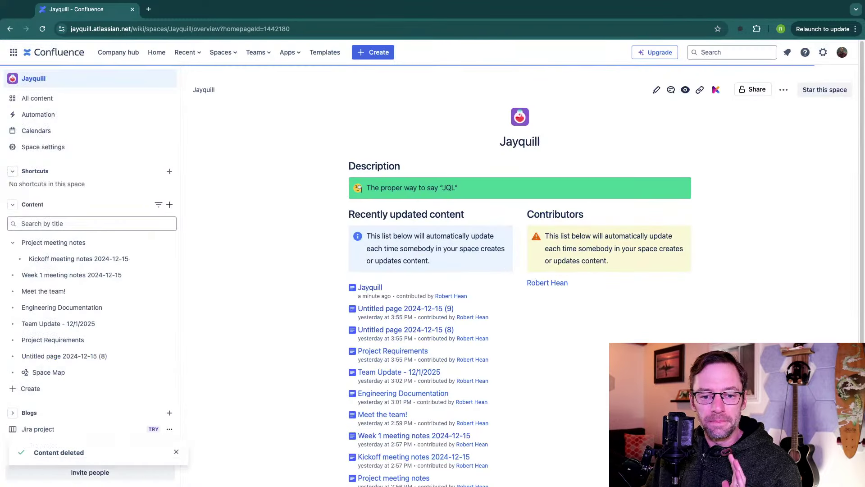
# Step: Delete Untitled page 2024-12-15 (8) from the Jayquill content tree
pyautogui.click(159, 356)
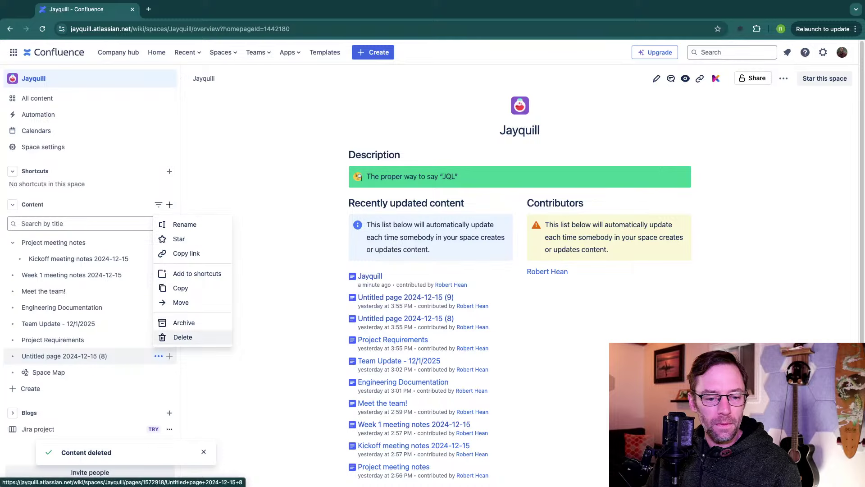
pyautogui.click(176, 337)
pyautogui.click(541, 133)
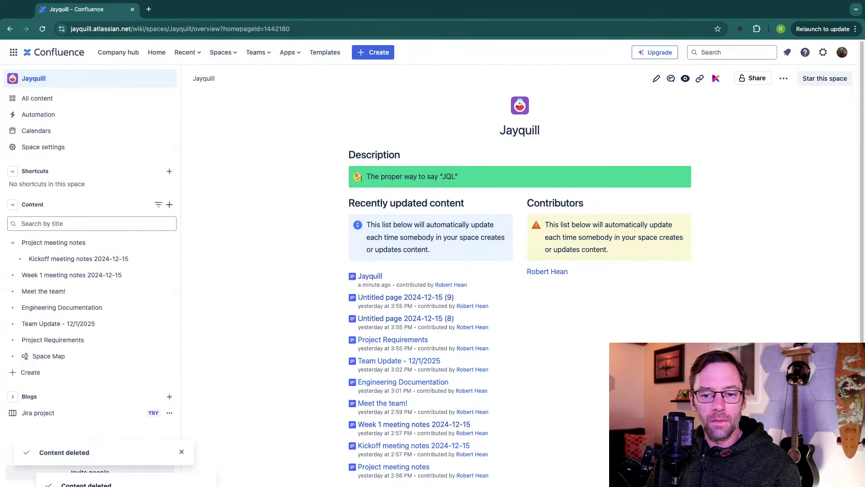
# Step: Reopen the Space Map whiteboard and inspect the deleted pages' link cards in the junk pags section
pyautogui.click(49, 356)
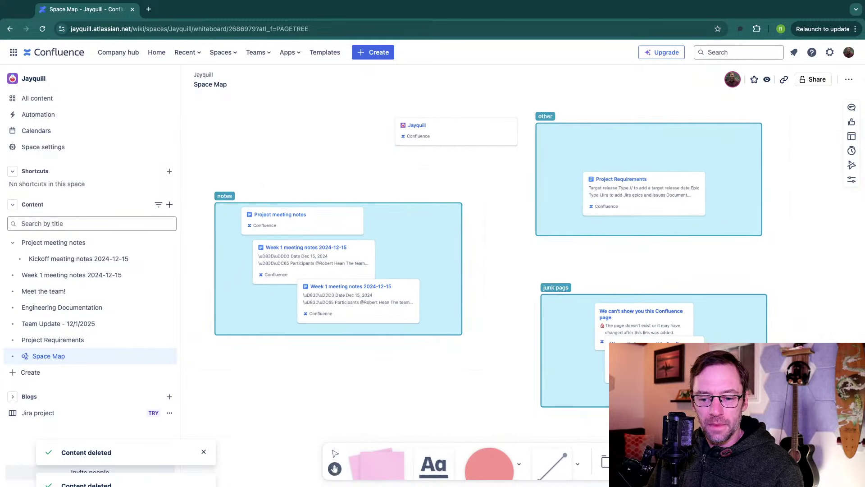
pyautogui.click(643, 329)
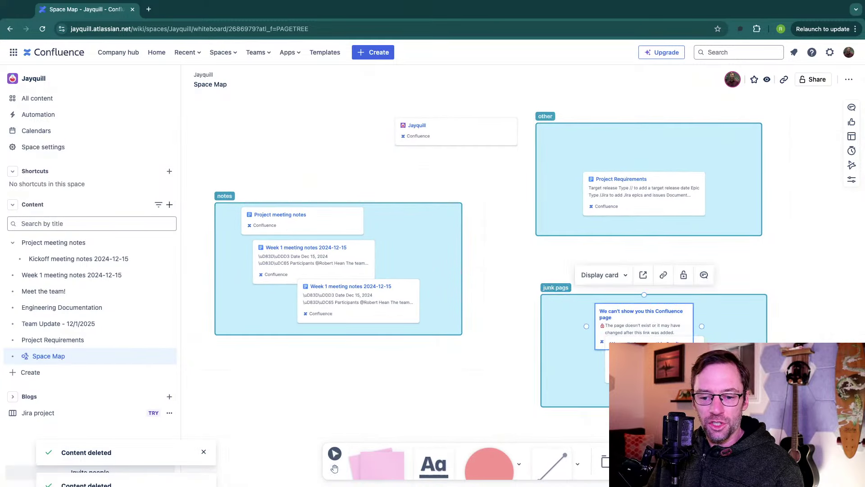
pyautogui.click(655, 359)
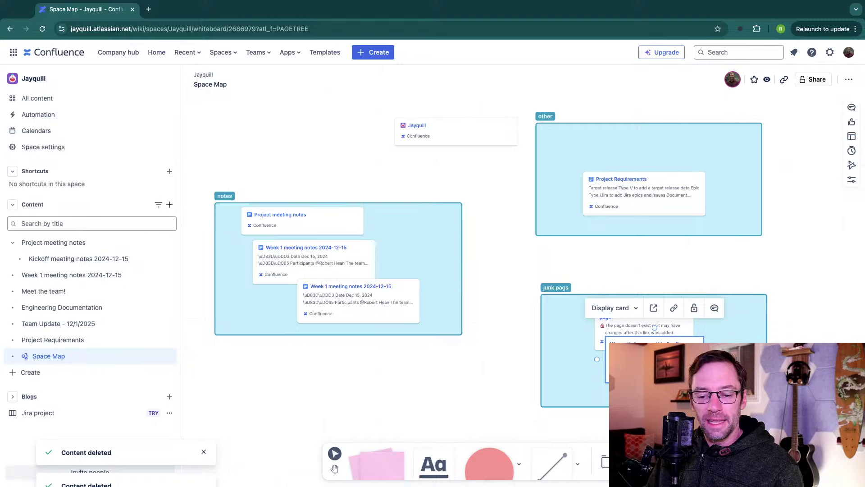
pyautogui.click(655, 326)
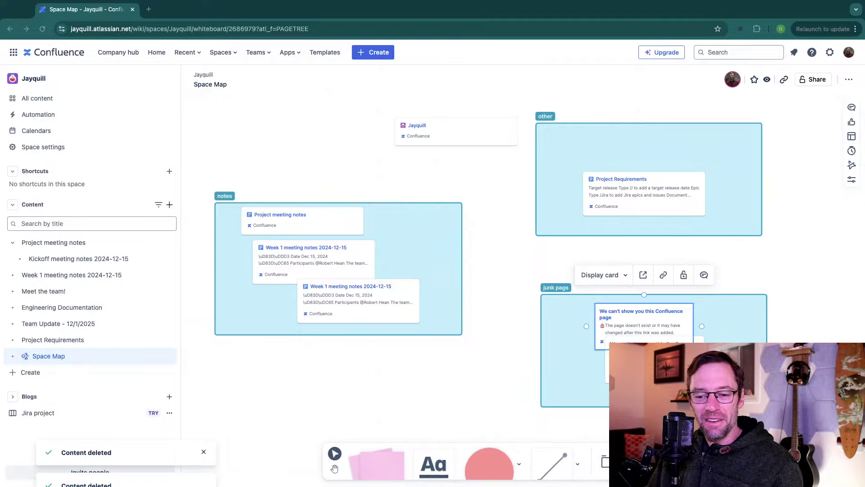
pyautogui.click(655, 327)
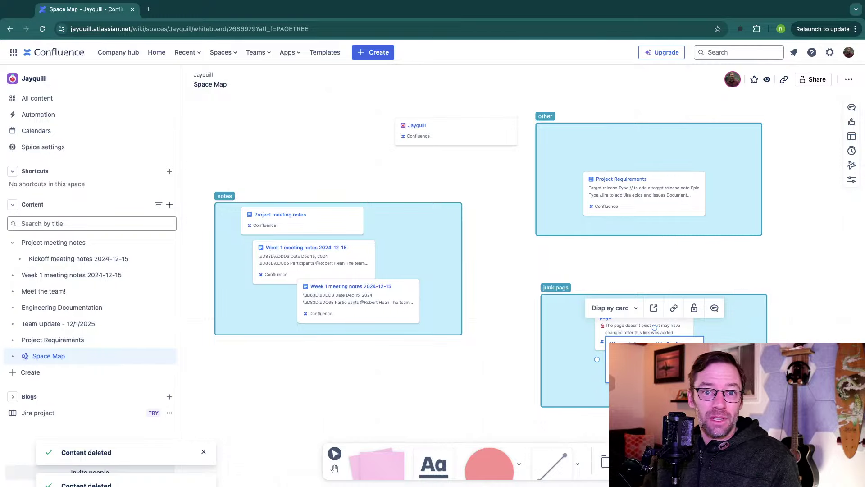
pyautogui.press('Escape')
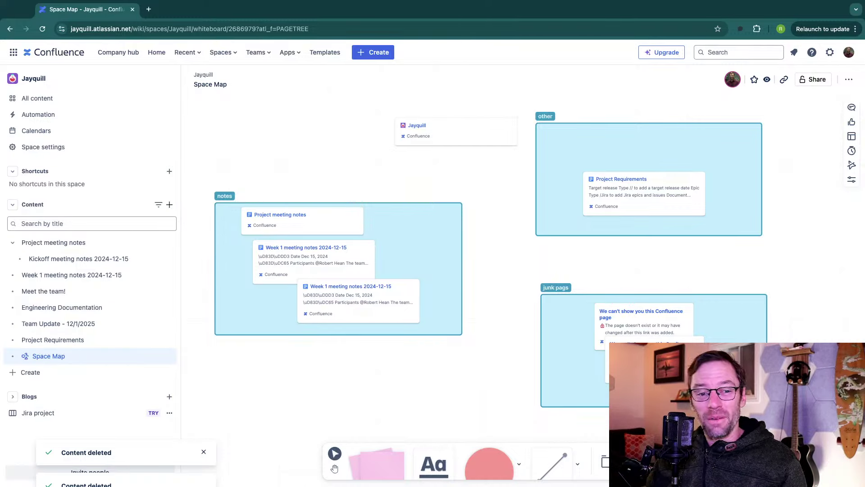
pyautogui.click(221, 52)
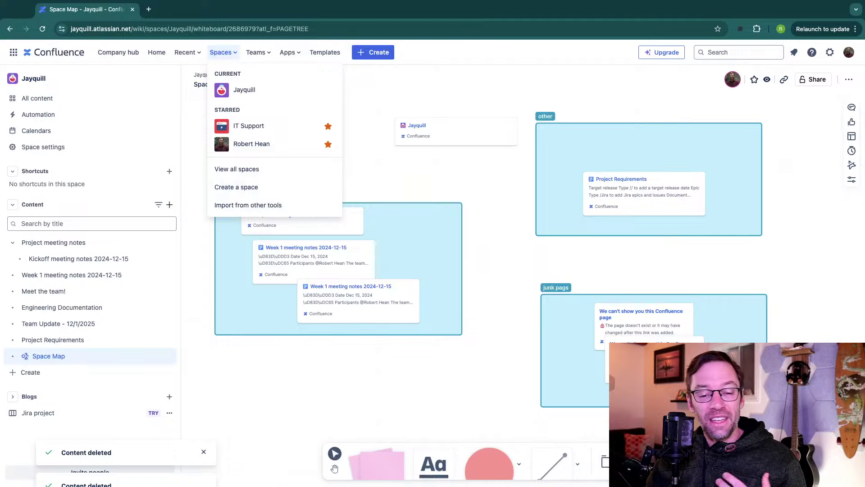
pyautogui.press('Escape')
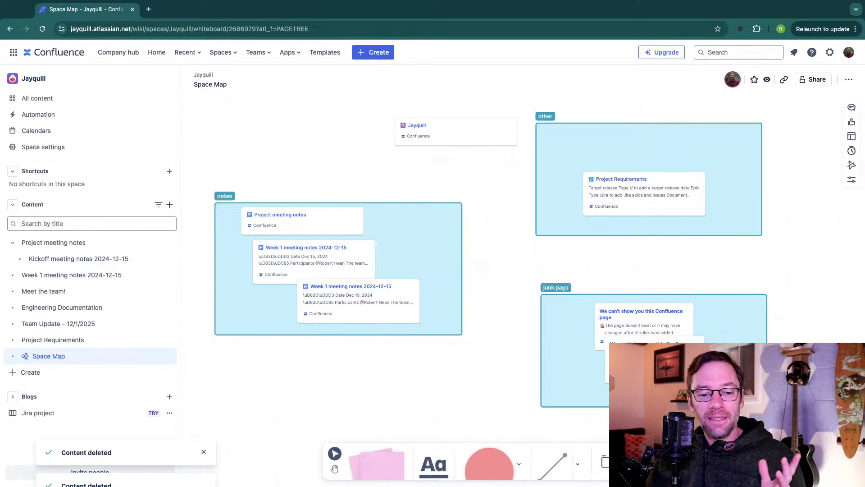
pyautogui.click(302, 221)
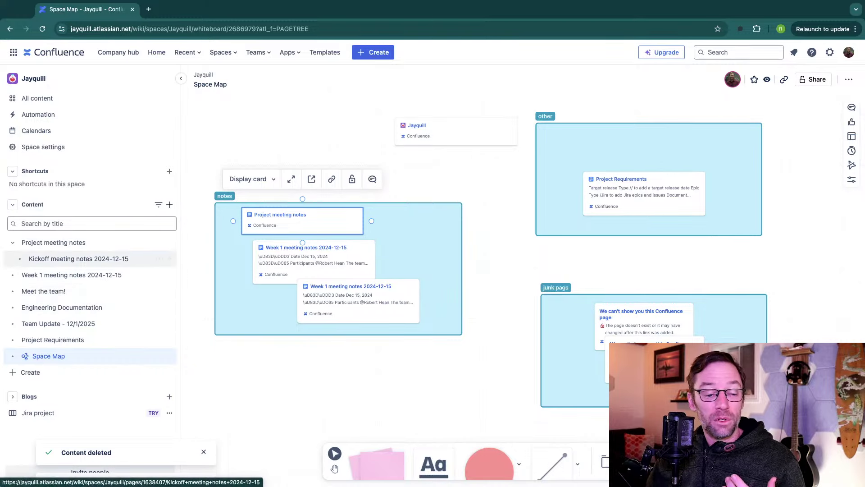
pyautogui.moveTo(90, 259)
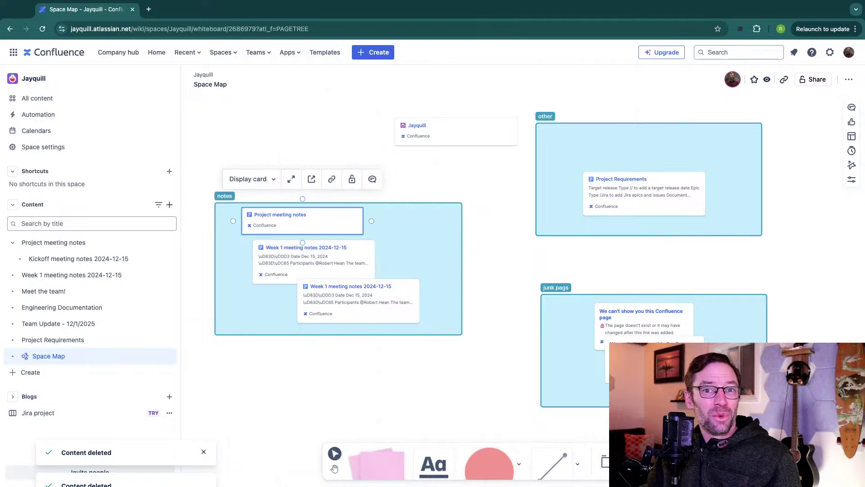
pyautogui.press('Escape')
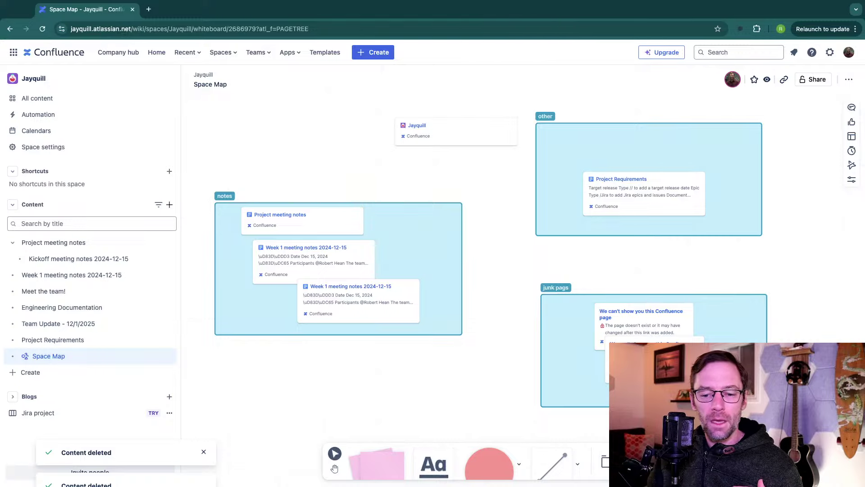
# Step: Delete the junk pags section from the whiteboard together with the deleted pages' link cards inside it
pyautogui.moveTo(532, 268); pyautogui.dragTo(708, 426)
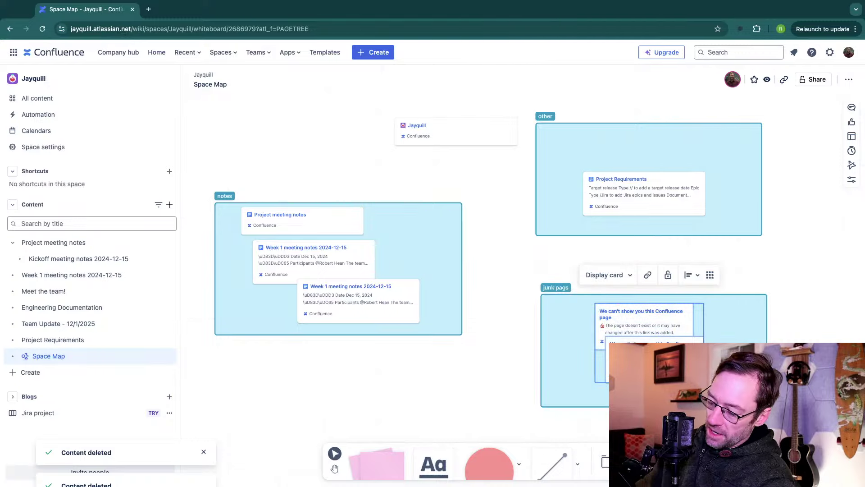
pyautogui.press('Delete')
pyautogui.click(653, 324)
pyautogui.press('Delete')
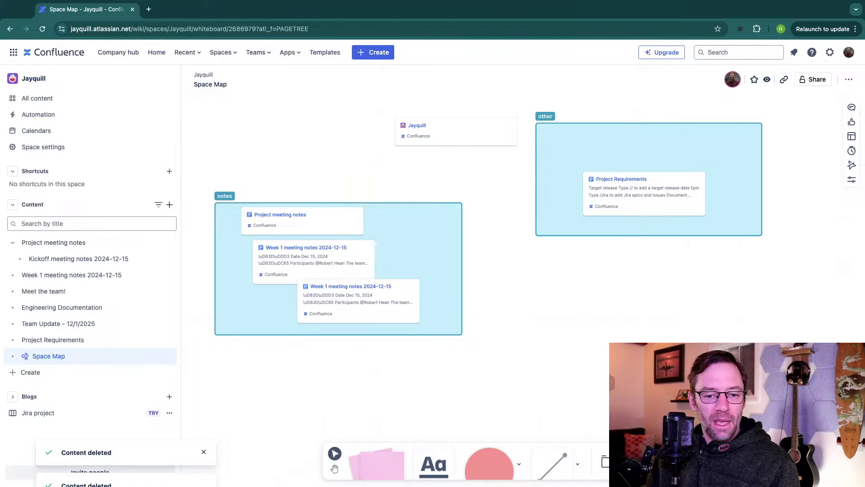
pyautogui.scroll(1, 488, 270)
pyautogui.click(648, 145)
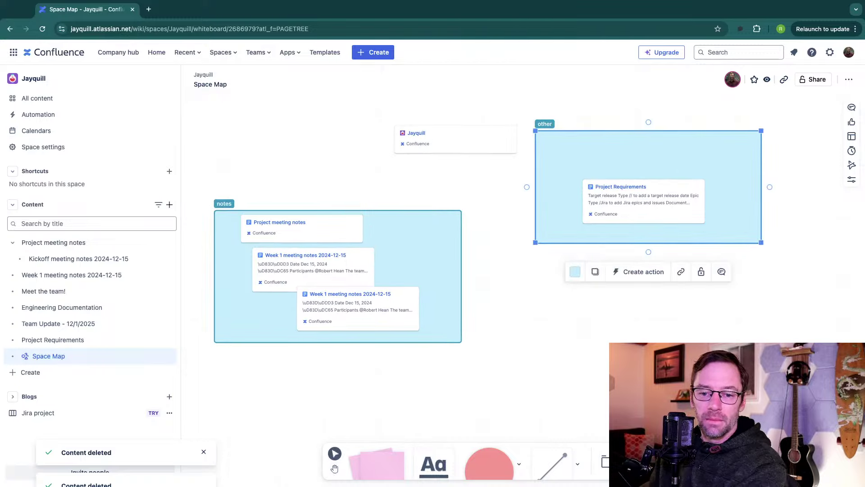
pyautogui.press('Delete')
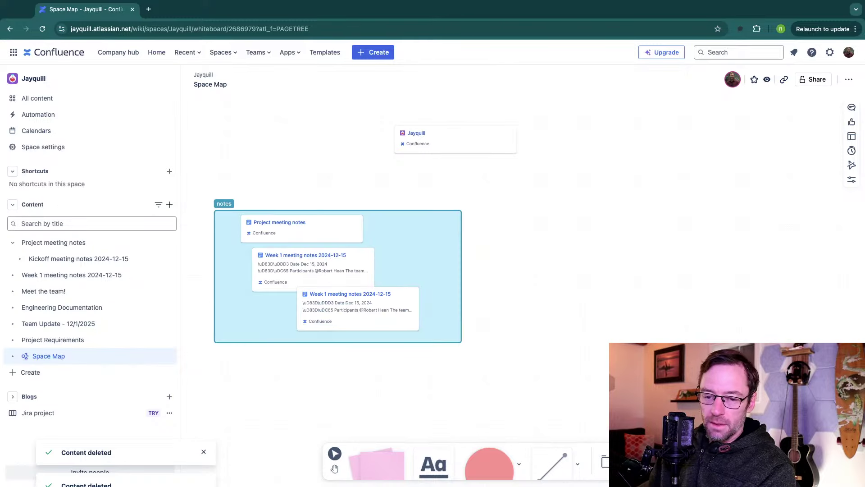
pyautogui.hotkey('ctrl', 'z')
# Step: Move the page cards out of the notes and other sections and delete both emptied sections
pyautogui.moveTo(644, 201); pyautogui.dragTo(578, 292)
pyautogui.moveTo(301, 228); pyautogui.dragTo(295, 166)
pyautogui.hotkey('ctrl', 'z')
pyautogui.hotkey('ctrl', 'z')
pyautogui.hotkey('ctrl', 'z')
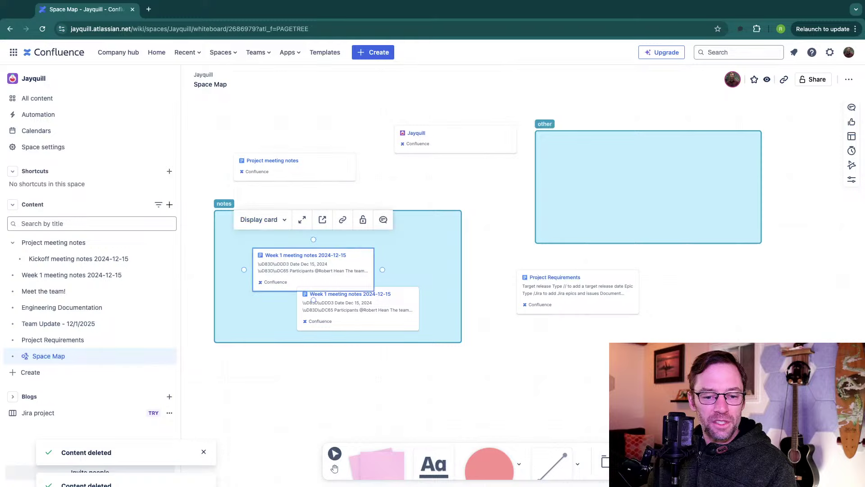
pyautogui.hotkey('ctrl', 'z')
pyautogui.hotkey('ctrl', 'z')
pyautogui.hotkey('ctrl', 'z')
pyautogui.hotkey('ctrl', 'z')
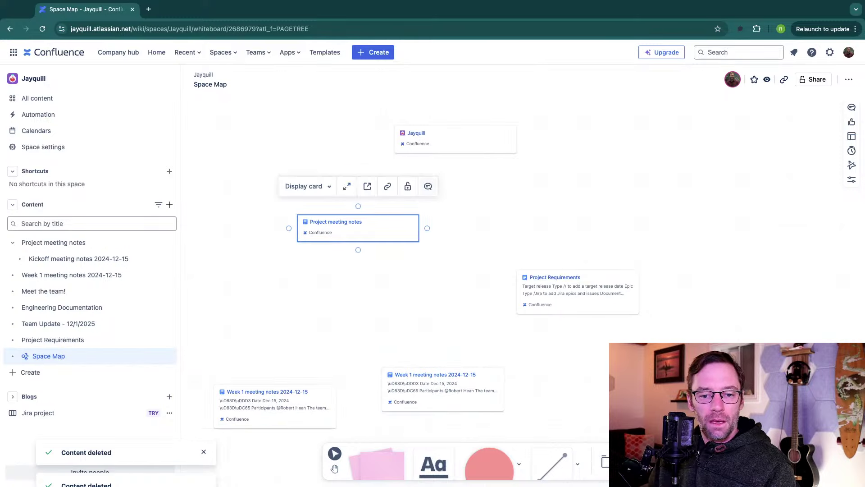
pyautogui.hotkey('ctrl', 'z')
# Step: Connect the Jayquill card with arrows down to the Project meeting notes and Project Requirements cards, placing those two side by side
pyautogui.moveTo(455, 161); pyautogui.dragTo(358, 214)
pyautogui.click(455, 143)
pyautogui.moveTo(456, 161); pyautogui.dragTo(544, 230)
# Step: Place the two Week 1 meeting notes 2024-12-15 cards side by side beneath the Project meeting notes card
pyautogui.click(443, 389)
pyautogui.moveTo(443, 388); pyautogui.dragTo(266, 297)
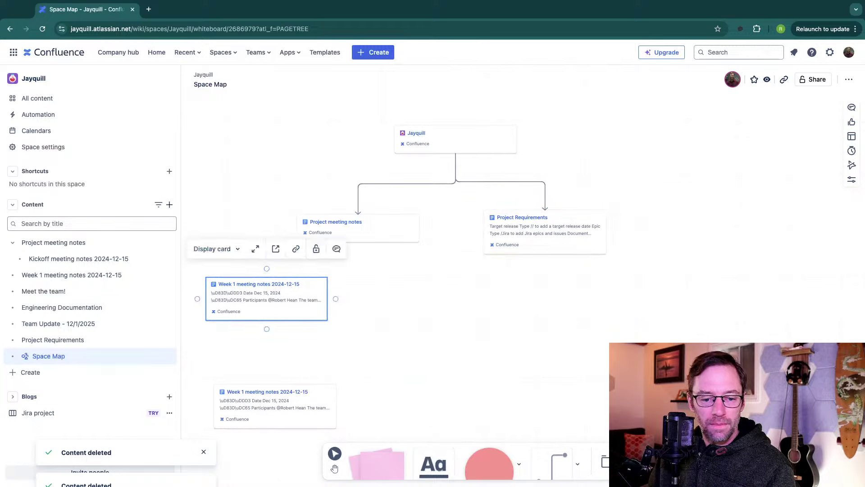
pyautogui.moveTo(275, 405)
pyautogui.mouseDown()
pyautogui.moveTo(363, 365)
pyautogui.moveTo(417, 297)
pyautogui.mouseUp()
# Step: Connect Project meeting notes with arrows to both Week 1 meeting notes cards, and move the Jayquill card directly above Project Requirements
pyautogui.click(358, 230)
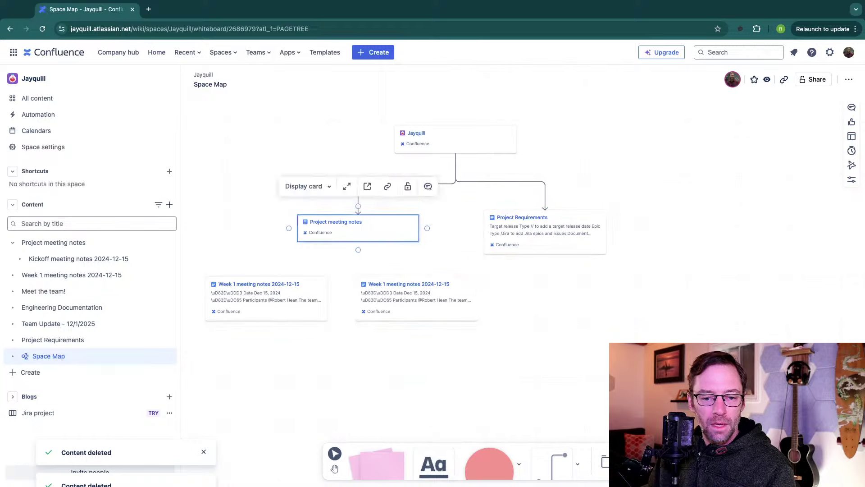
pyautogui.moveTo(358, 249); pyautogui.dragTo(267, 277)
pyautogui.click(358, 228)
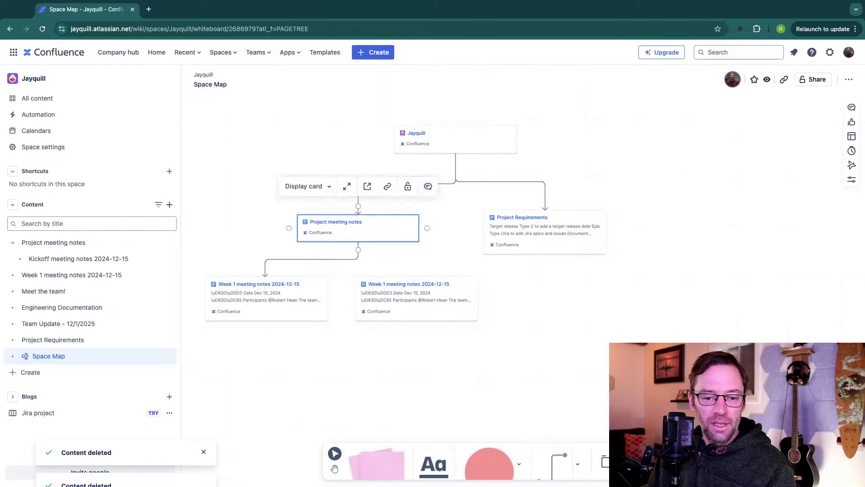
pyautogui.moveTo(359, 249); pyautogui.dragTo(417, 277)
pyautogui.press('Escape')
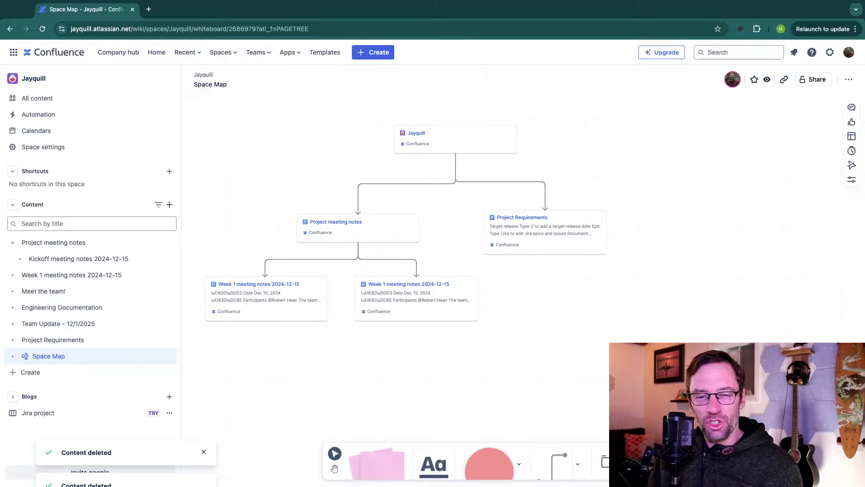
pyautogui.moveTo(456, 139); pyautogui.dragTo(544, 140)
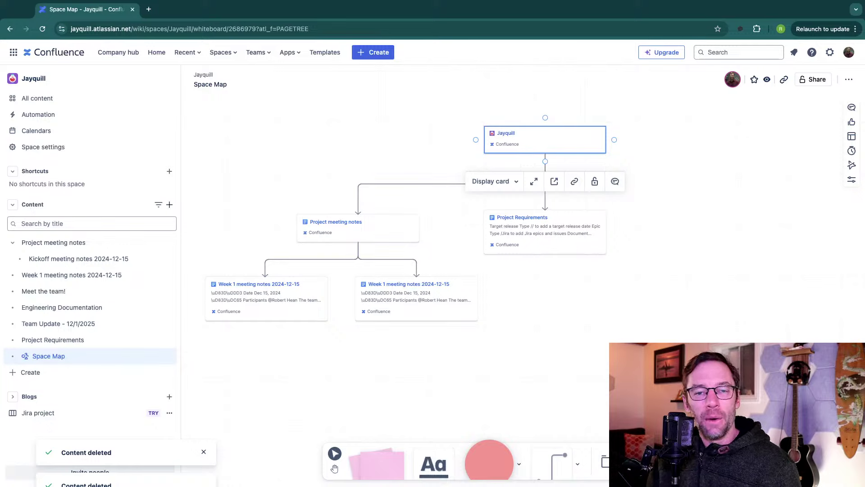
# Step: Add a square shape labelled Background to the right of Project Requirements and connect the Jayquill card to it
pyautogui.click(519, 464)
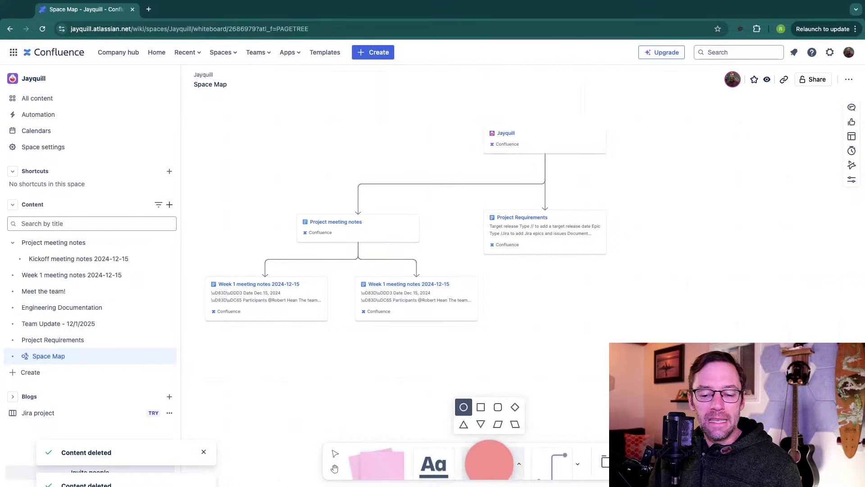
pyautogui.click(480, 407)
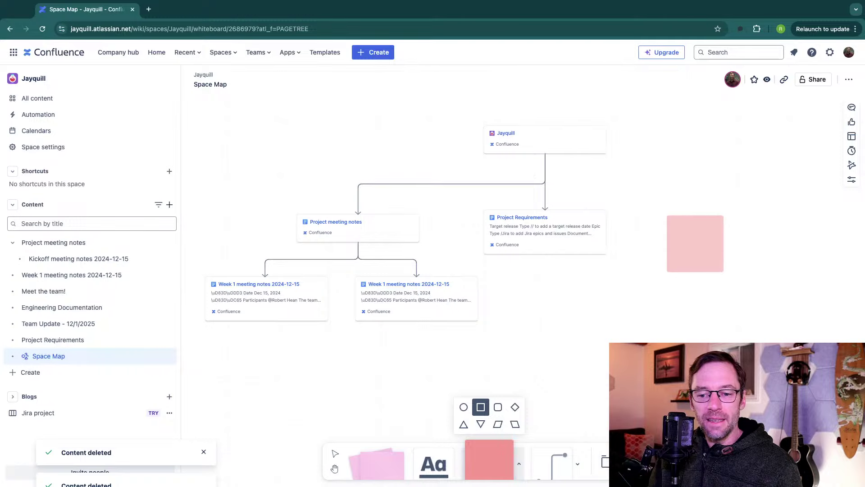
pyautogui.click(696, 245)
pyautogui.press('Escape')
pyautogui.moveTo(695, 246); pyautogui.dragTo(534, 266)
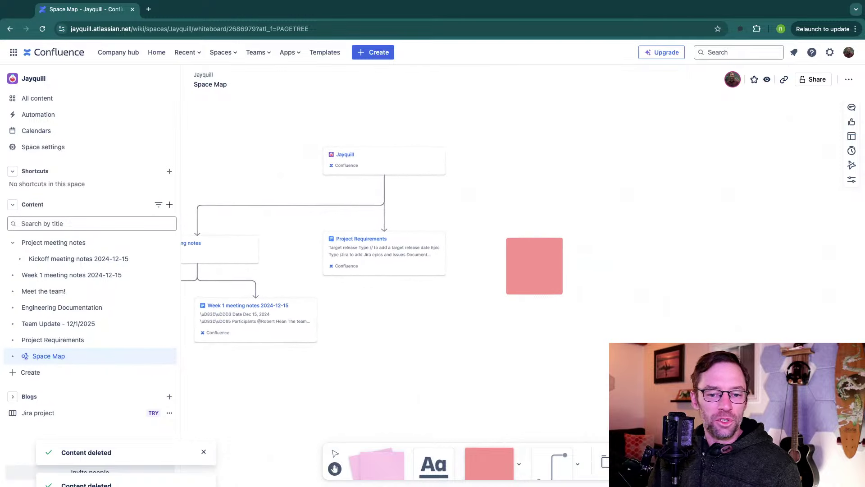
pyautogui.doubleClick(534, 266)
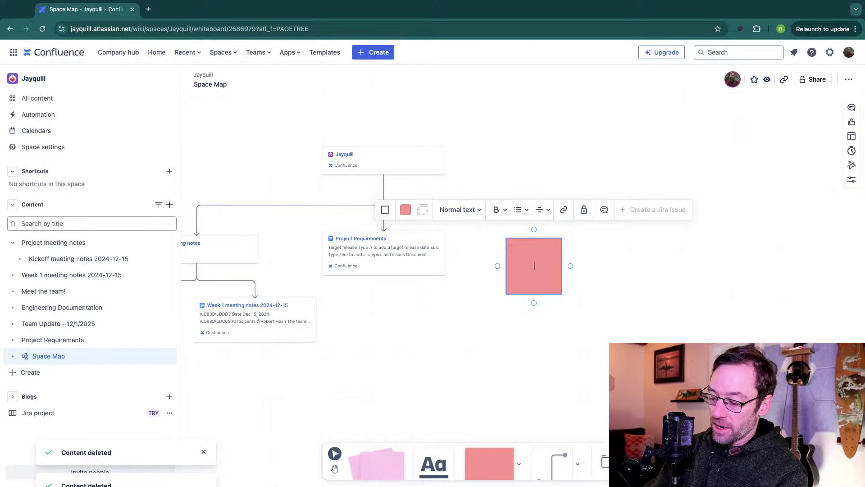
pyautogui.write('Background')
pyautogui.press('Escape')
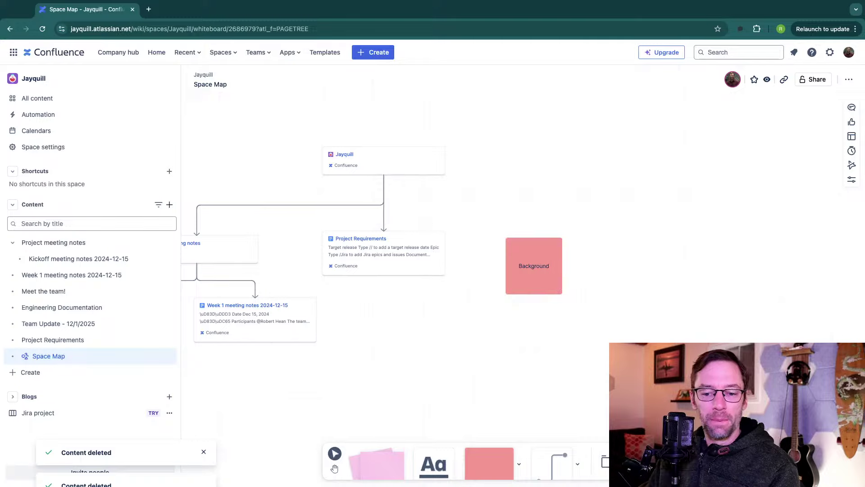
pyautogui.moveTo(383, 177); pyautogui.dragTo(535, 260)
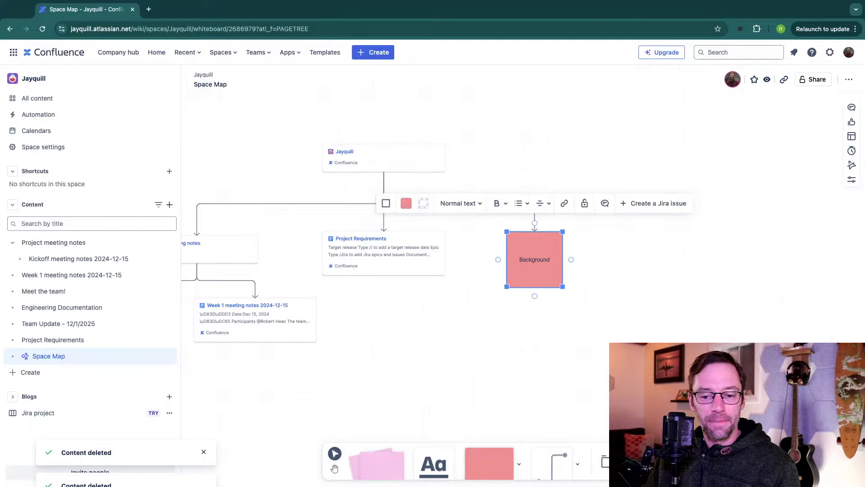
# Step: Add a square labelled History below the Background square and connect Background to it with an arrow
pyautogui.moveTo(489, 464); pyautogui.dragTo(535, 368)
pyautogui.click(534, 266)
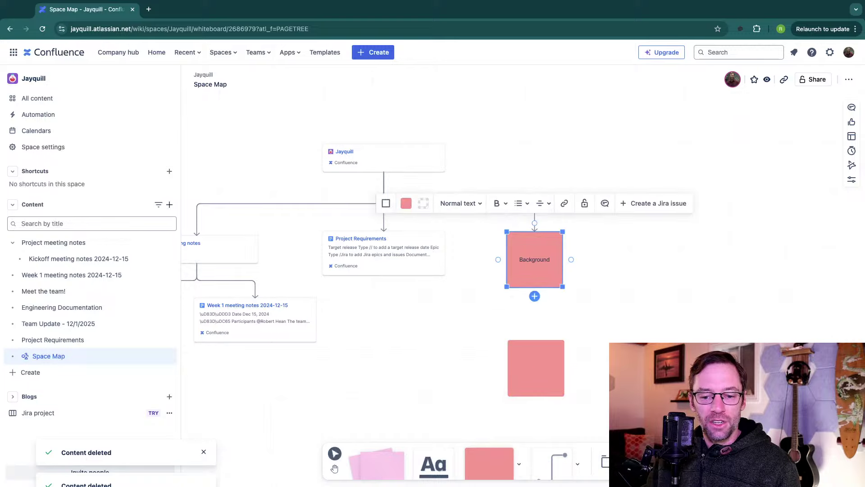
pyautogui.moveTo(535, 296); pyautogui.dragTo(536, 340)
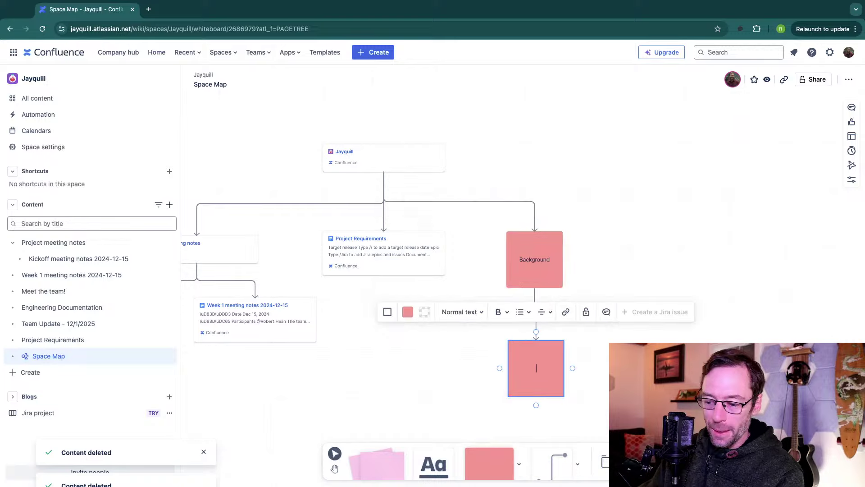
pyautogui.write('History')
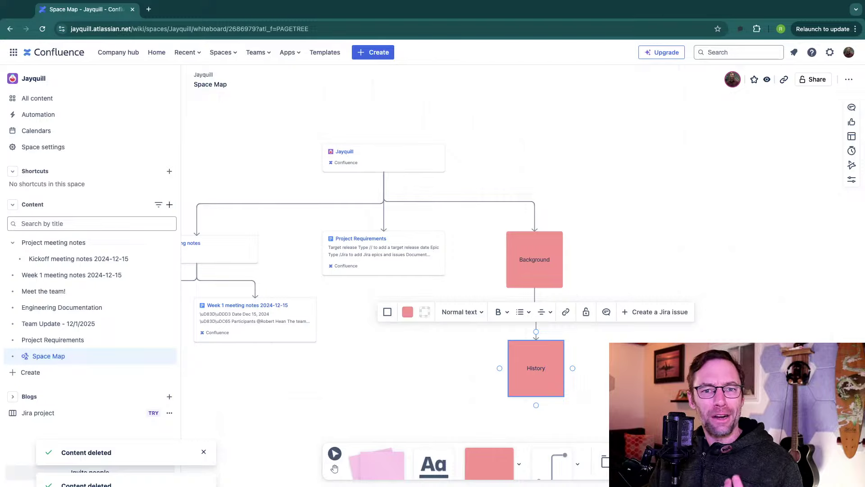
pyautogui.press('Escape')
# Step: Add a square labelled Other Thing to the right of the Background square and connect the Jayquill card to it
pyautogui.moveTo(489, 461); pyautogui.dragTo(679, 260)
pyautogui.click(384, 157)
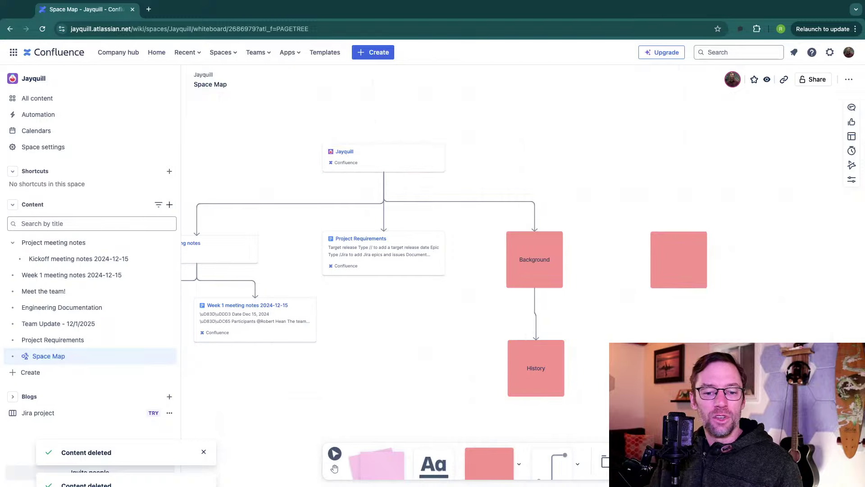
pyautogui.moveTo(383, 180); pyautogui.dragTo(678, 231)
pyautogui.doubleClick(678, 259)
pyautogui.write('Other')
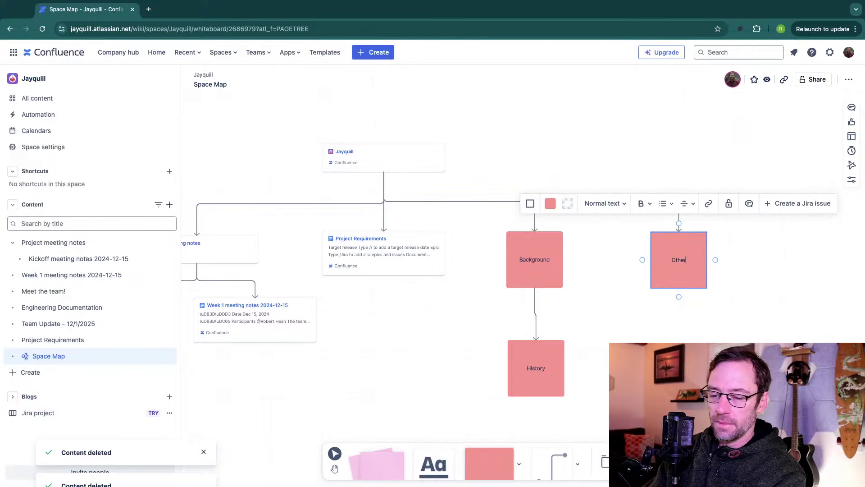
pyautogui.write(' Thing')
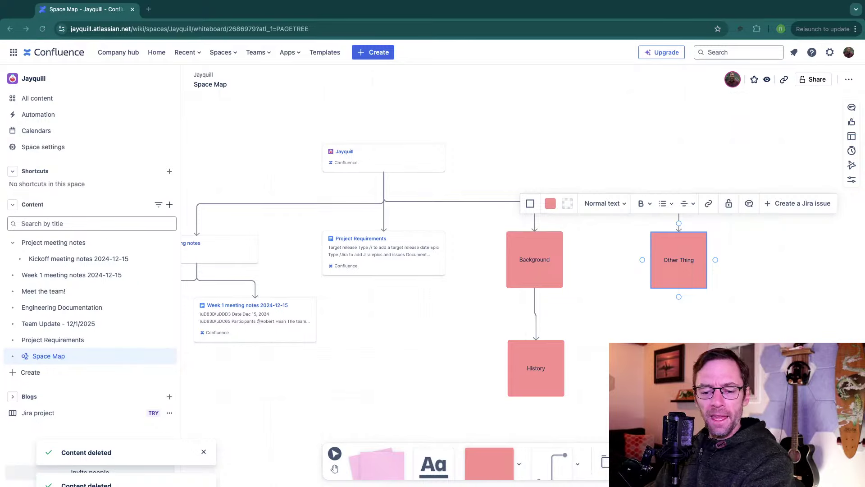
pyautogui.press('super+Tab')
pyautogui.press('Escape')
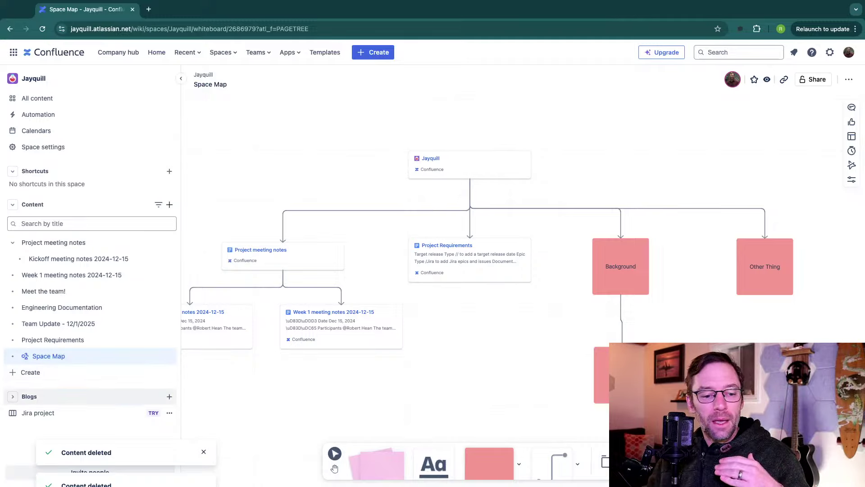
# Step: Create a new database at the end of the Jayquill space's content tree
pyautogui.click(30, 373)
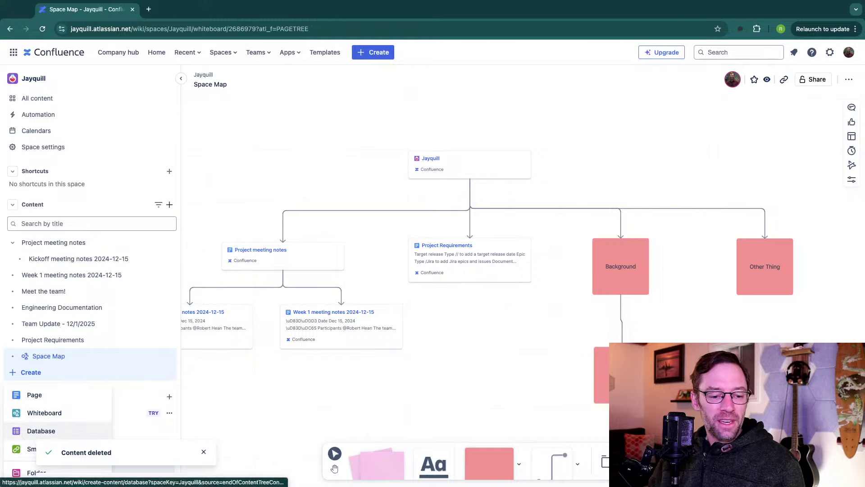
pyautogui.click(41, 431)
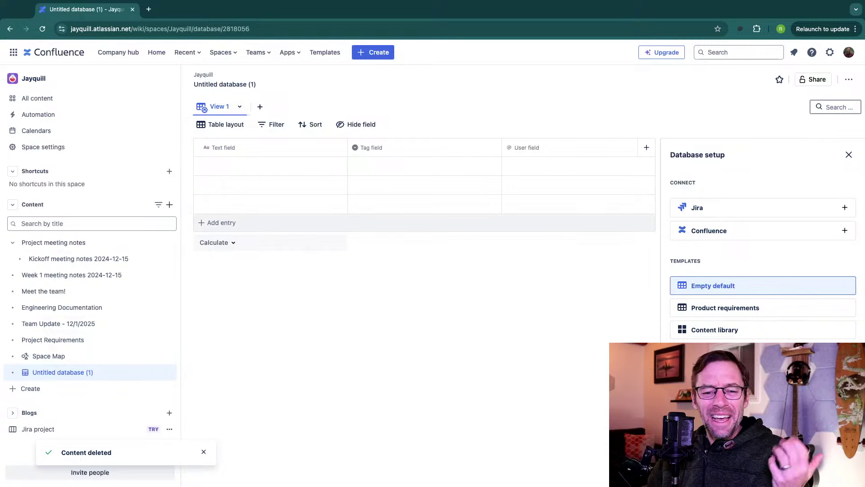
pyautogui.click(270, 166)
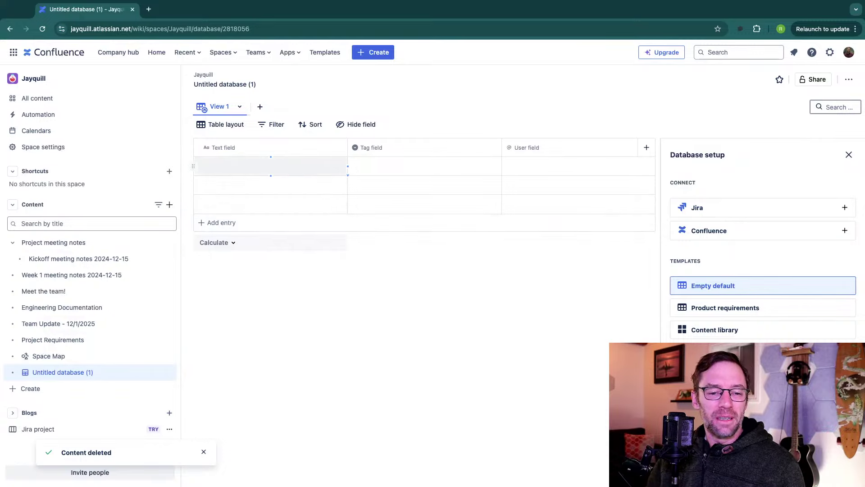
pyautogui.press('Escape')
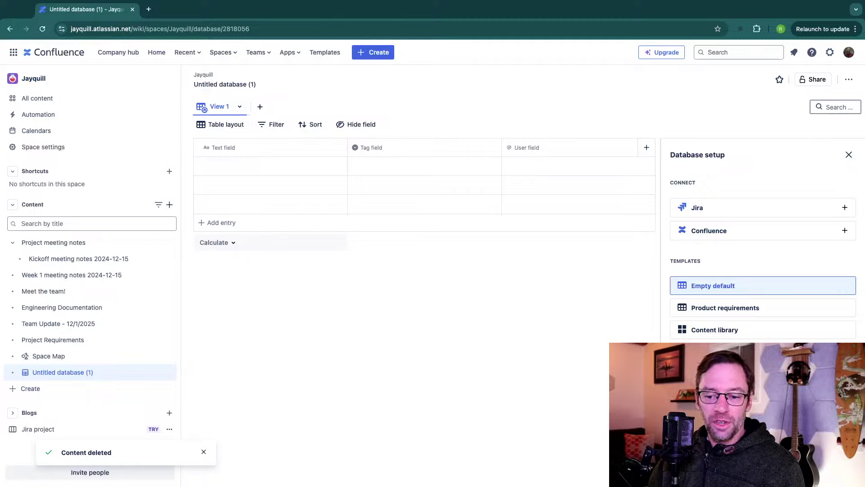
# Step: Close the database setup pane and delete the Text field from the new database
pyautogui.click(849, 154)
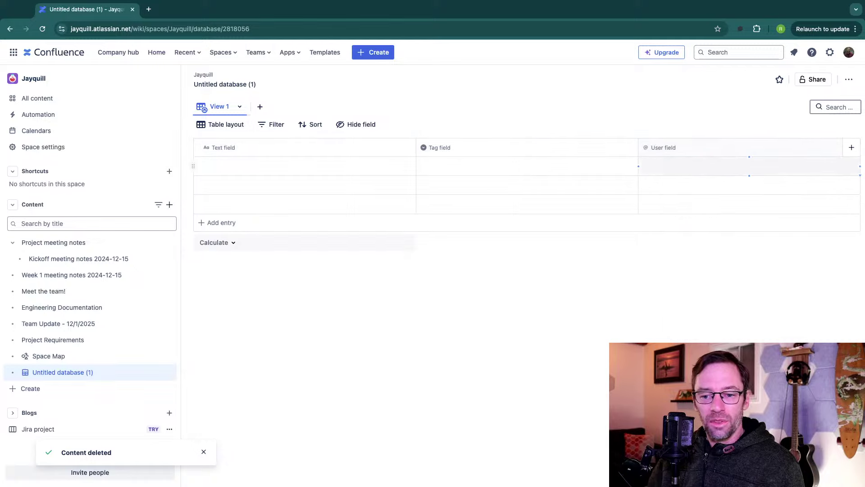
pyautogui.click(750, 166)
pyautogui.press('Escape')
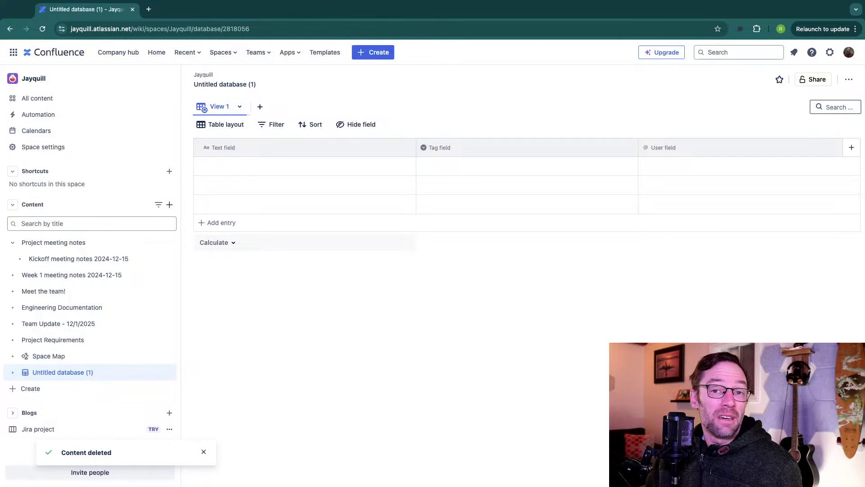
pyautogui.click(271, 148)
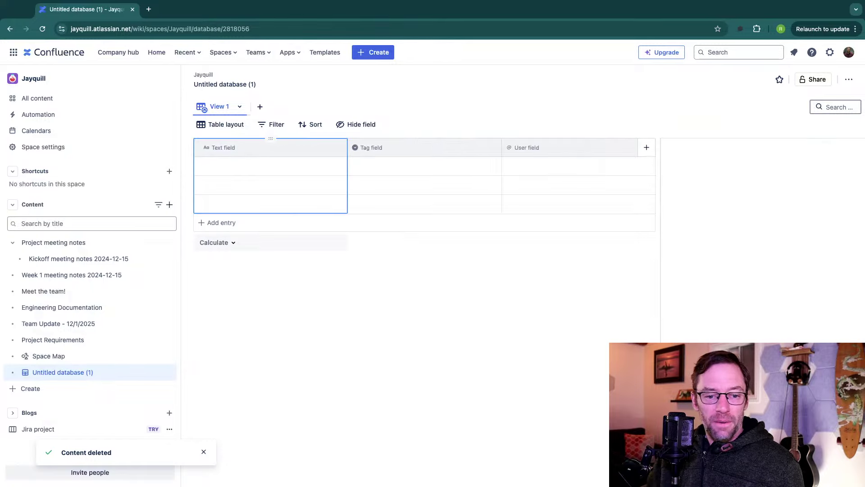
pyautogui.click(270, 138)
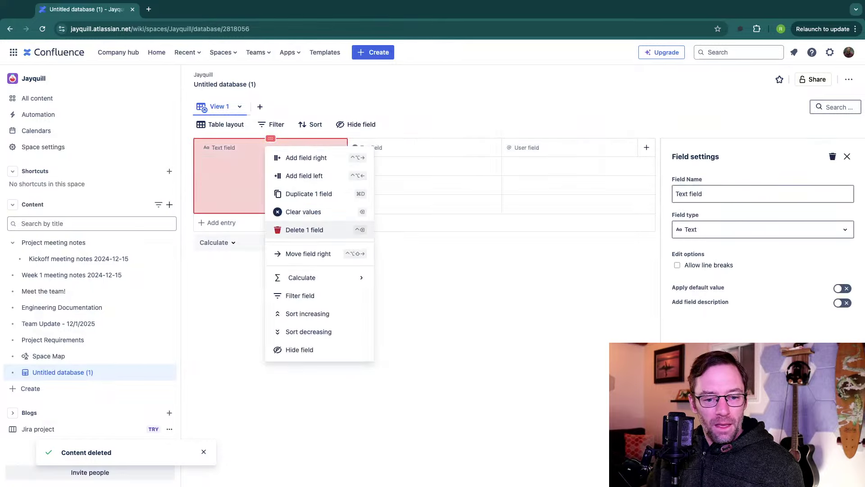
pyautogui.click(304, 230)
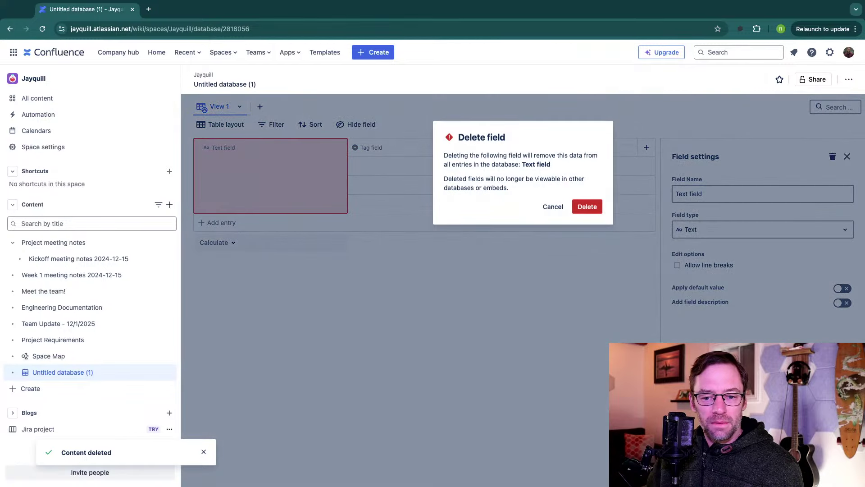
pyautogui.click(586, 207)
# Step: Add a page link field named Content and move it to the first column
pyautogui.click(852, 148)
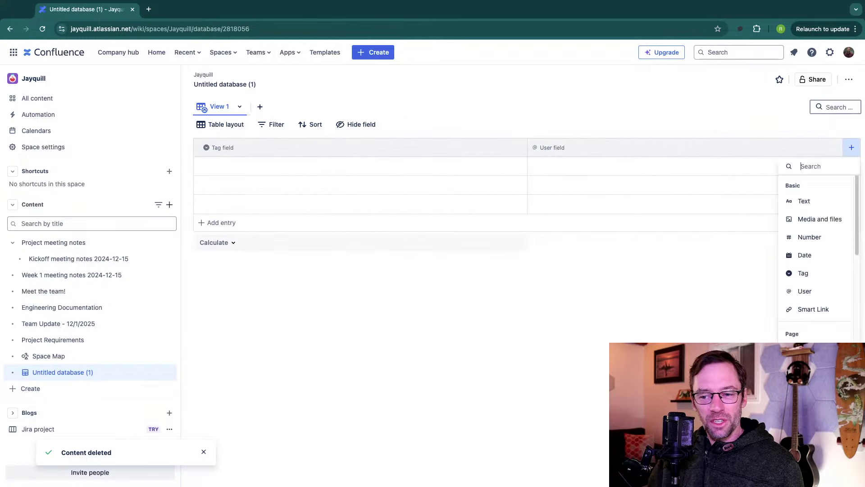
pyautogui.scroll(-3, 815, 225)
pyautogui.scroll(-1, 814, 238)
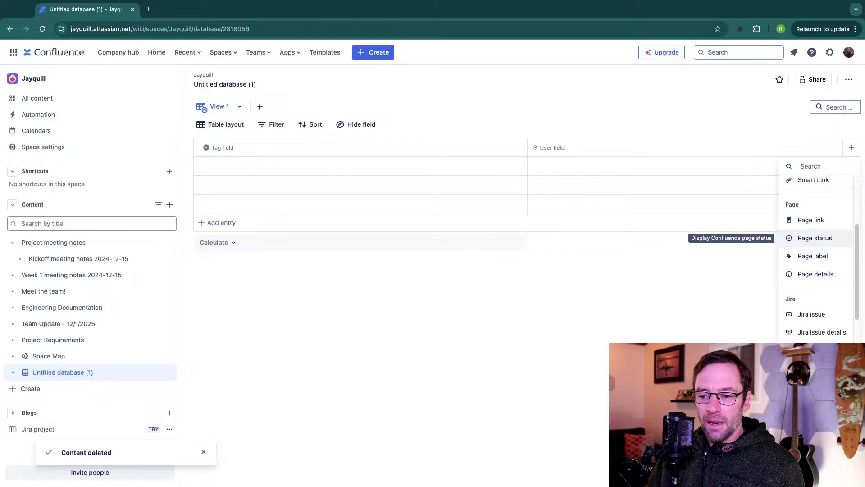
pyautogui.click(812, 220)
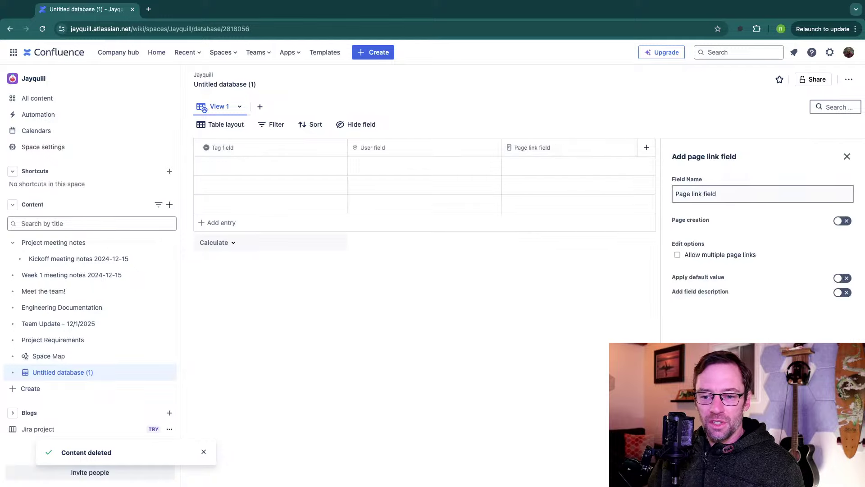
pyautogui.write('c')
pyautogui.press('BackSpace')
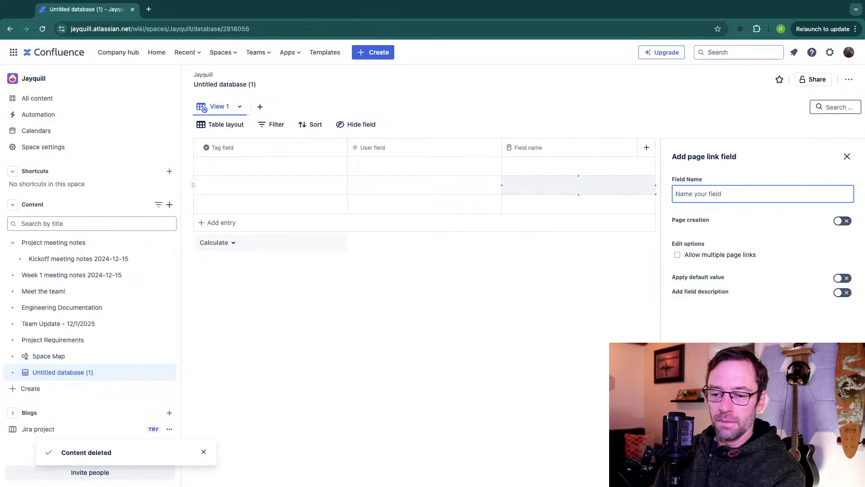
pyautogui.write('Content')
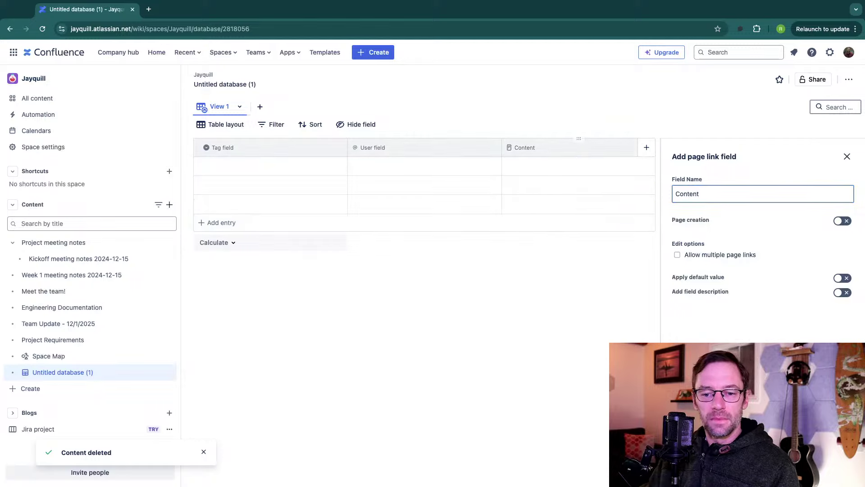
pyautogui.click(579, 138)
pyautogui.moveTo(579, 139); pyautogui.dragTo(270, 140)
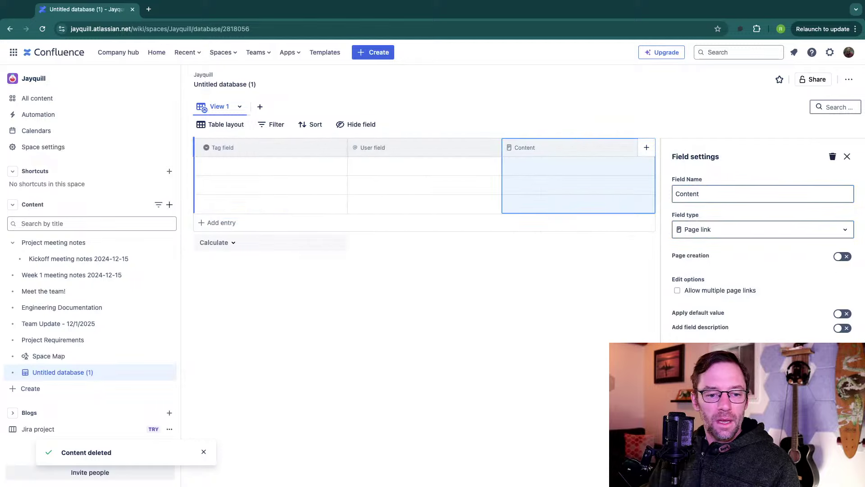
# Step: Link the first three Content entries to Team Update - 12/1/2025, Engineering Documentation and Project Requirements
pyautogui.doubleClick(270, 166)
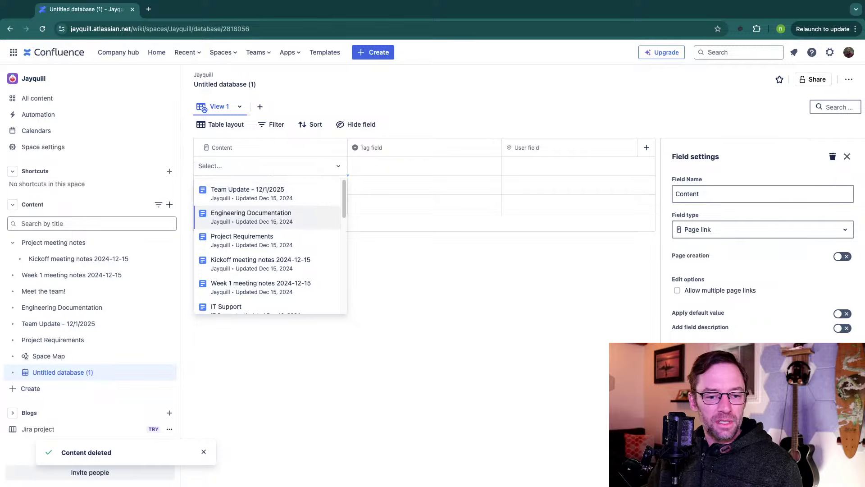
pyautogui.click(270, 190)
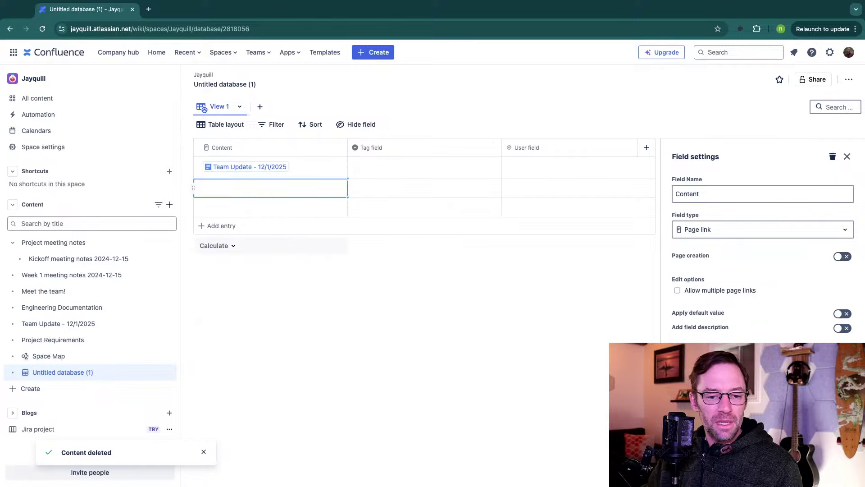
pyautogui.press('Return')
pyautogui.click(251, 239)
pyautogui.click(270, 210)
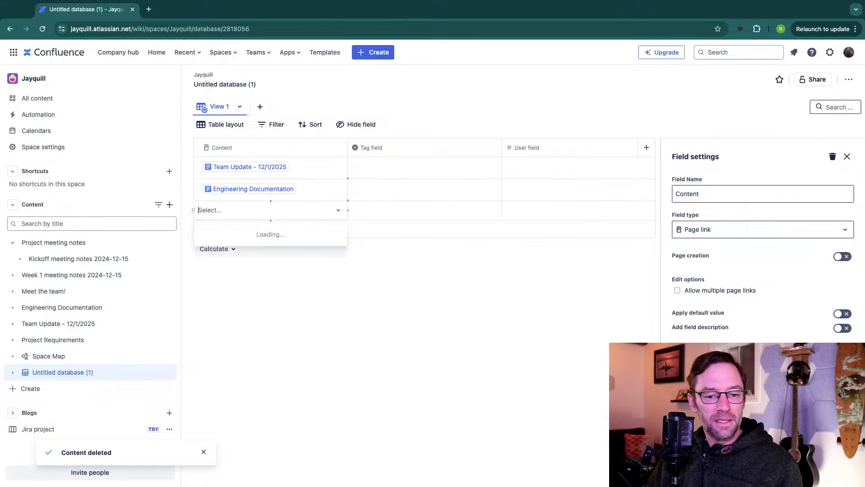
pyautogui.click(243, 284)
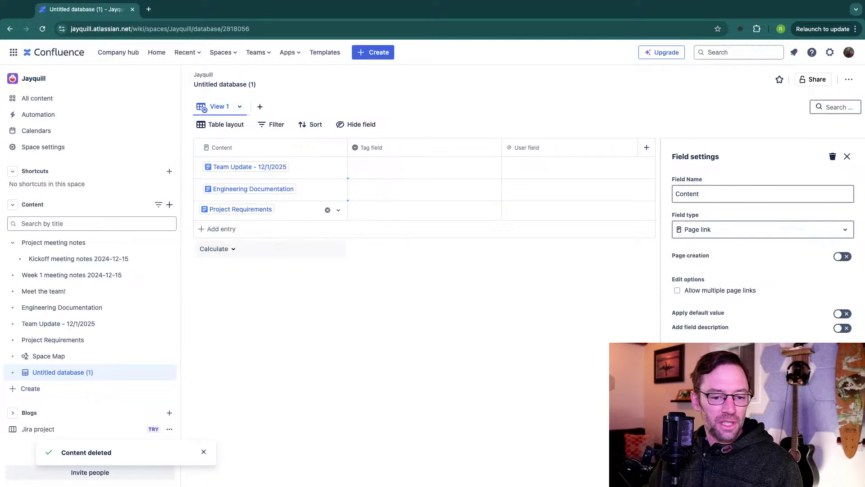
# Step: Add two more entries whose Content links to Kickoff meeting notes 2024-12-15 and IT Support
pyautogui.click(221, 228)
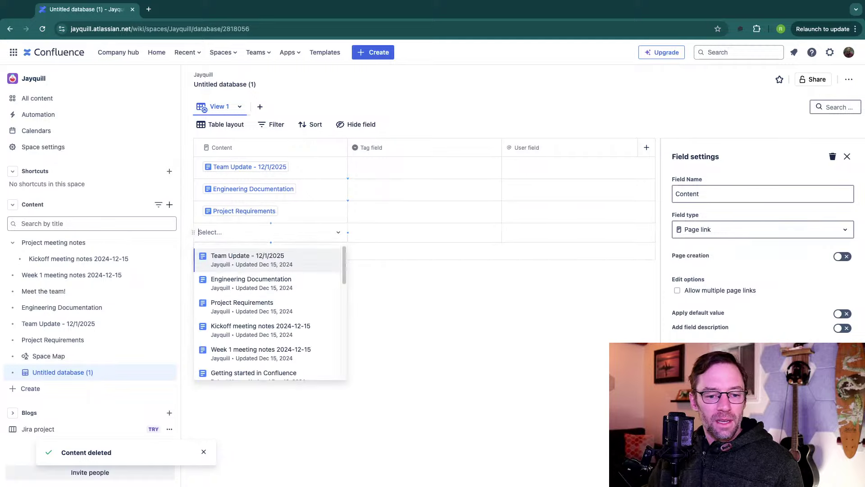
pyautogui.click(261, 329)
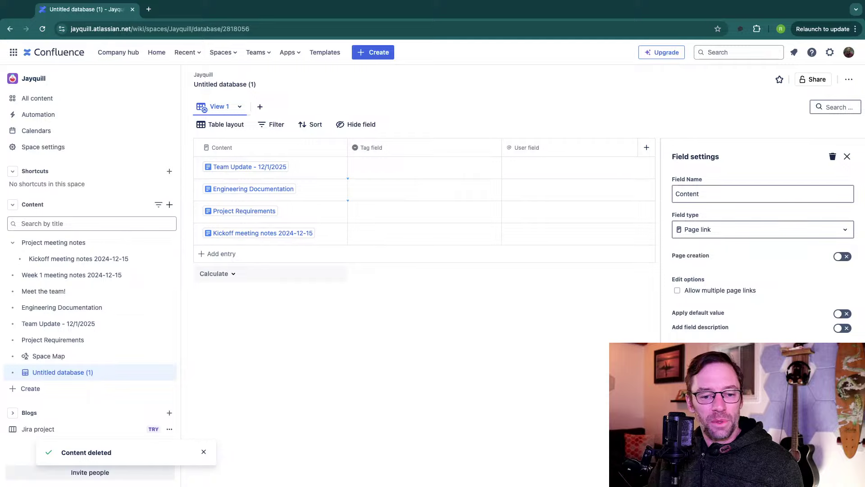
pyautogui.click(219, 254)
pyautogui.scroll(-3, 271, 334)
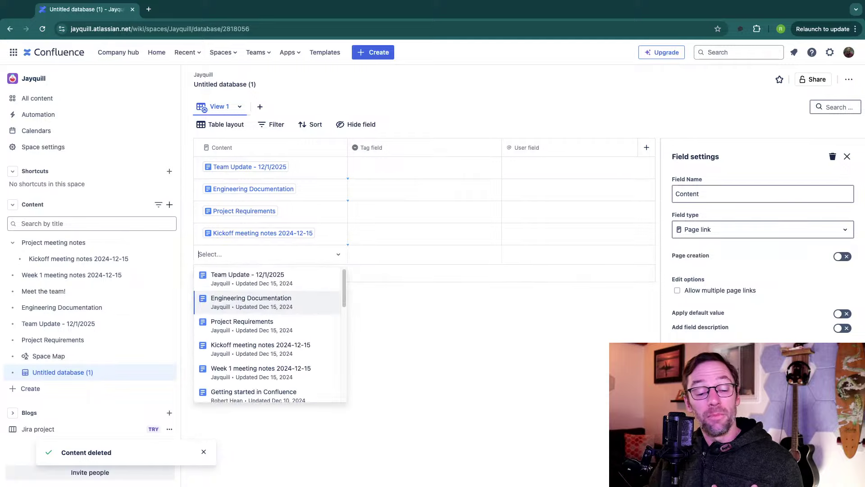
pyautogui.click(226, 316)
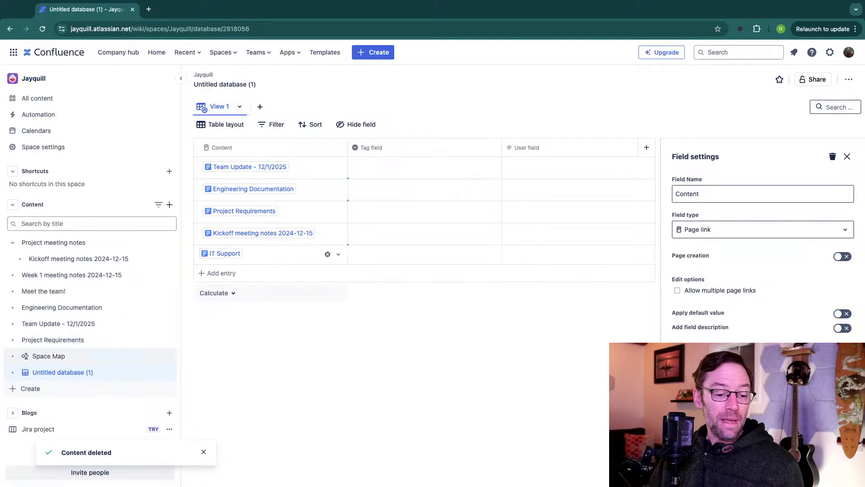
pyautogui.moveTo(49, 356)
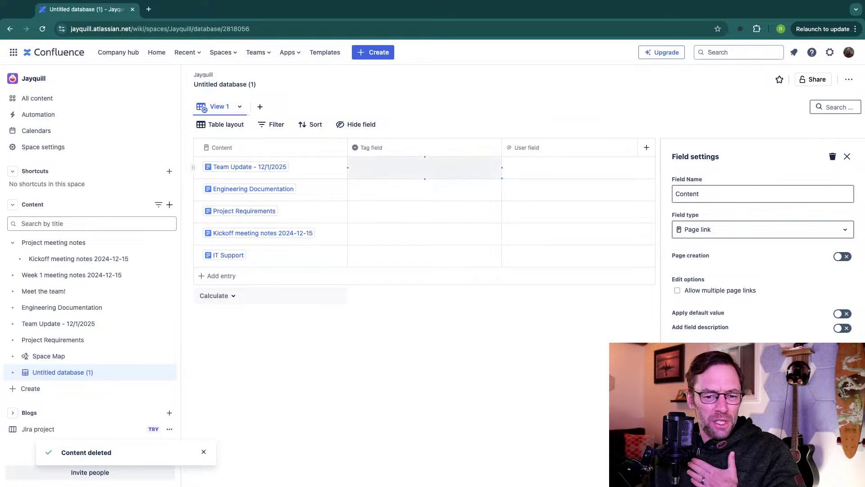
# Step: Rename the Tag field as Status
pyautogui.click(425, 148)
pyautogui.moveTo(676, 194); pyautogui.dragTo(701, 193)
pyautogui.write('Status')
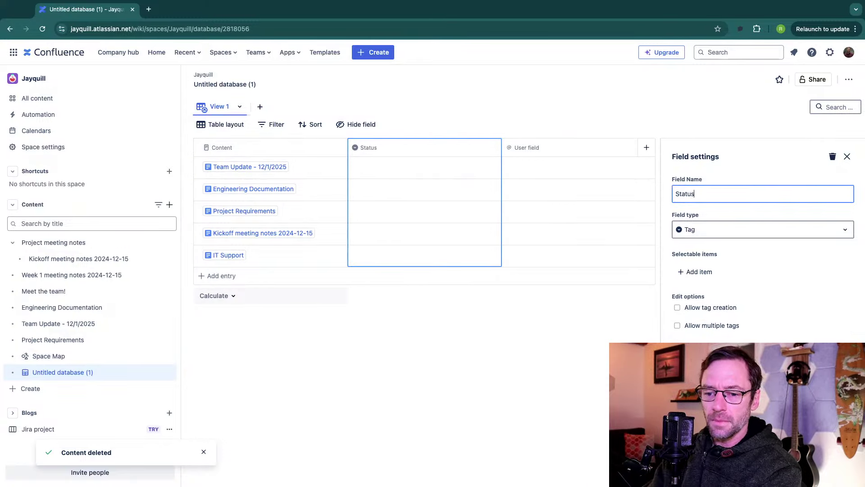
# Step: Add the selectable tags In progress, Blocked and Done to the Status field
pyautogui.click(695, 272)
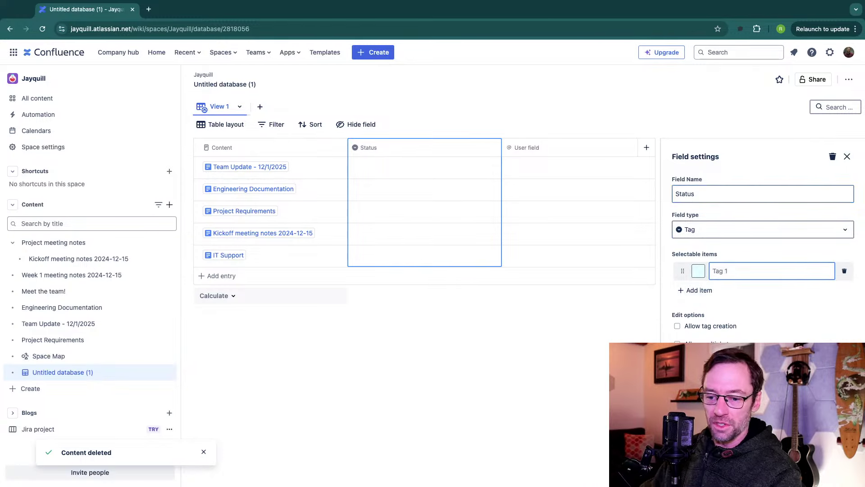
pyautogui.write('In progres')
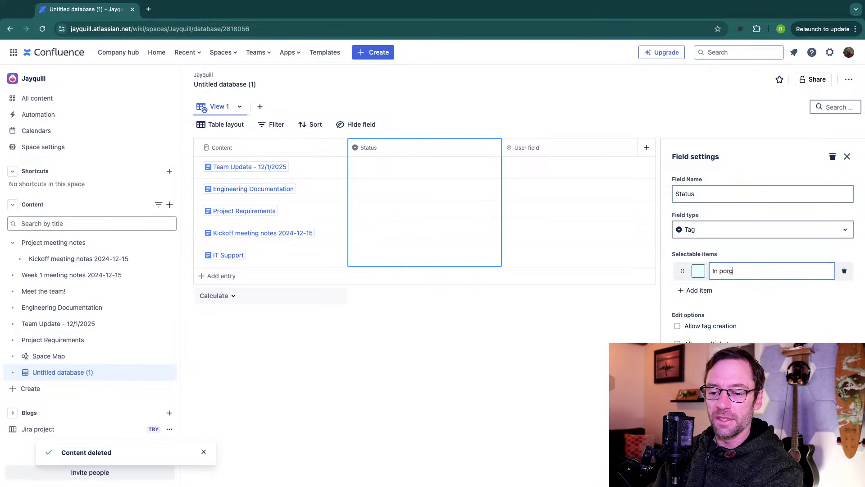
pyautogui.write('s')
pyautogui.press('Return')
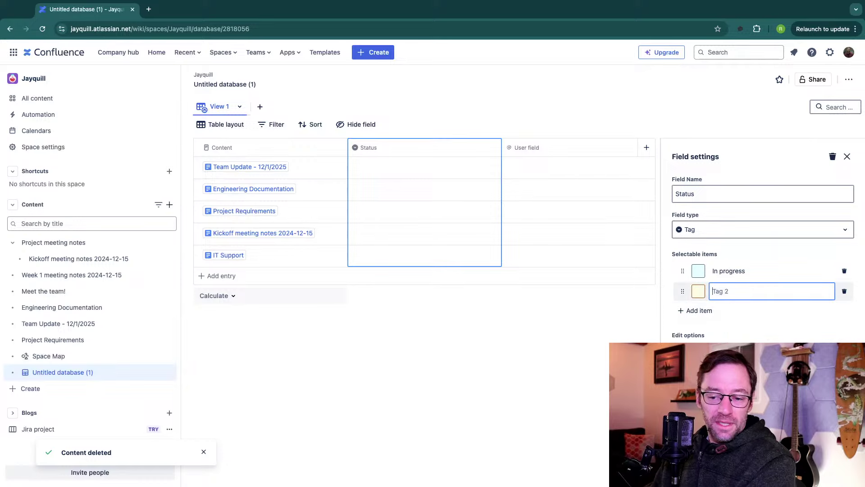
pyautogui.write('Blocked')
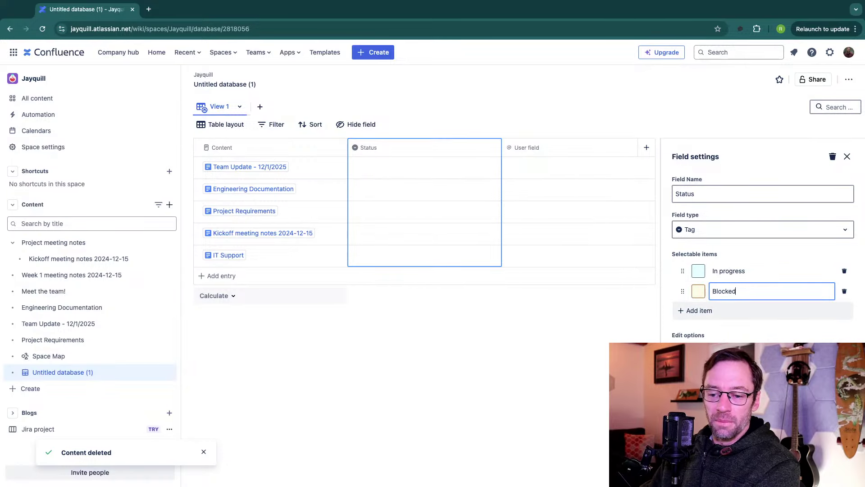
pyautogui.press('Return')
pyautogui.write('Done')
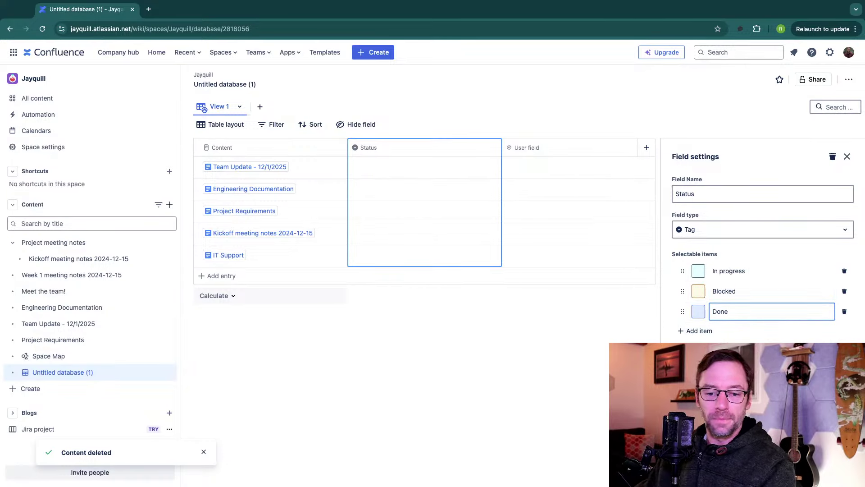
# Step: Set the status of the Team Update - 12/1/2025 and Engineering Documentation entries to In progress
pyautogui.doubleClick(425, 167)
pyautogui.click(373, 191)
pyautogui.click(372, 190)
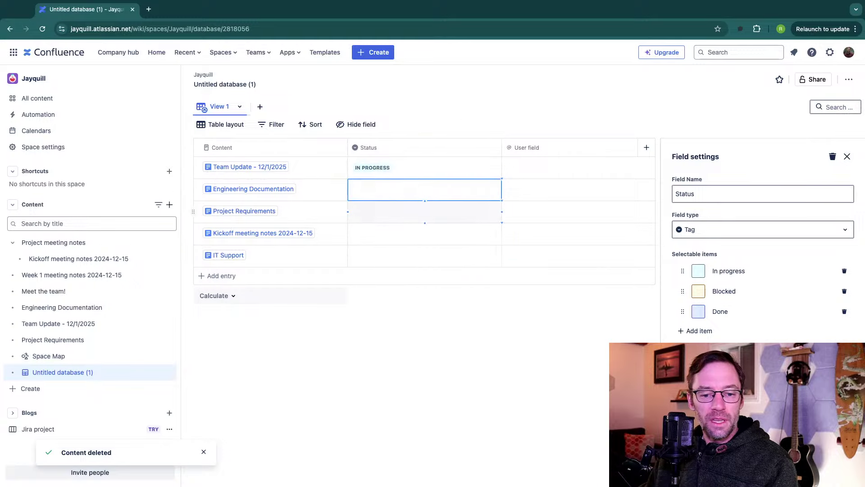
pyautogui.click(373, 190)
pyautogui.click(373, 211)
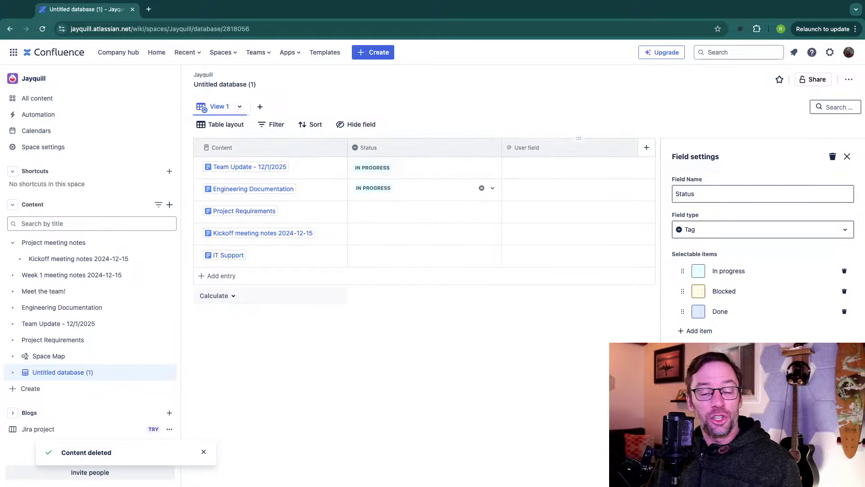
# Step: Rename the User field as Owner
pyautogui.click(527, 148)
pyautogui.tripleClick(689, 194)
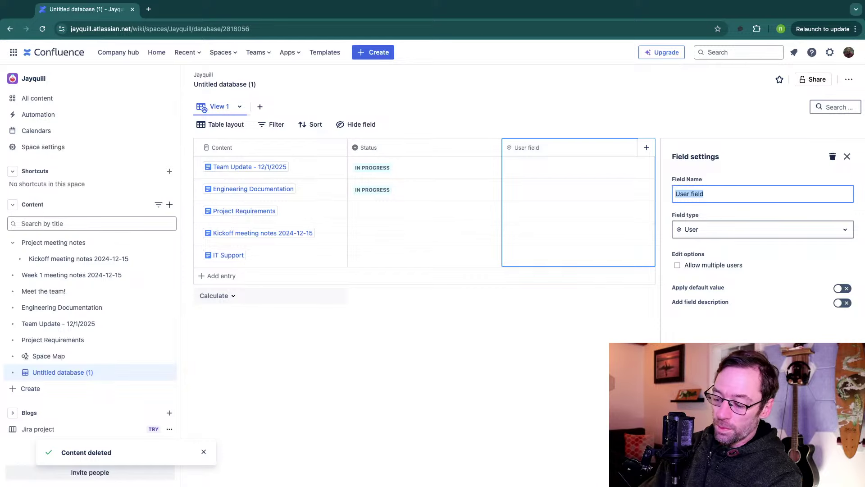
pyautogui.write('Owner')
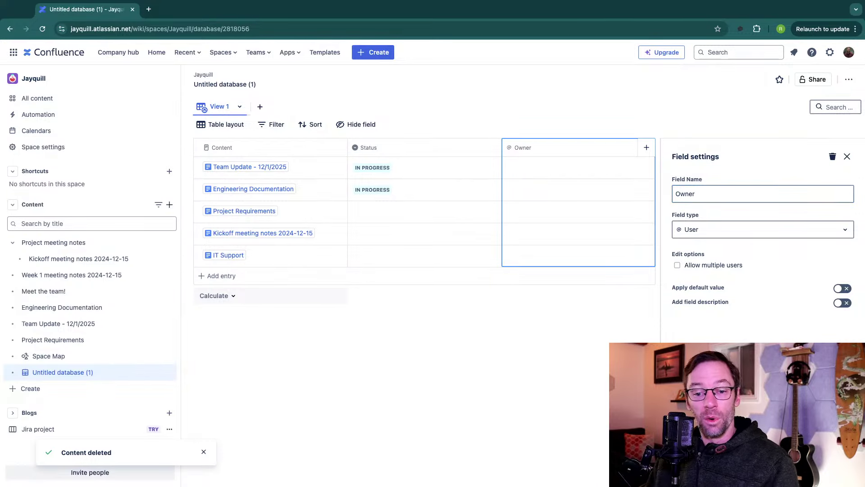
# Step: Add an empty entry below IT Support and close the field settings
pyautogui.click(222, 276)
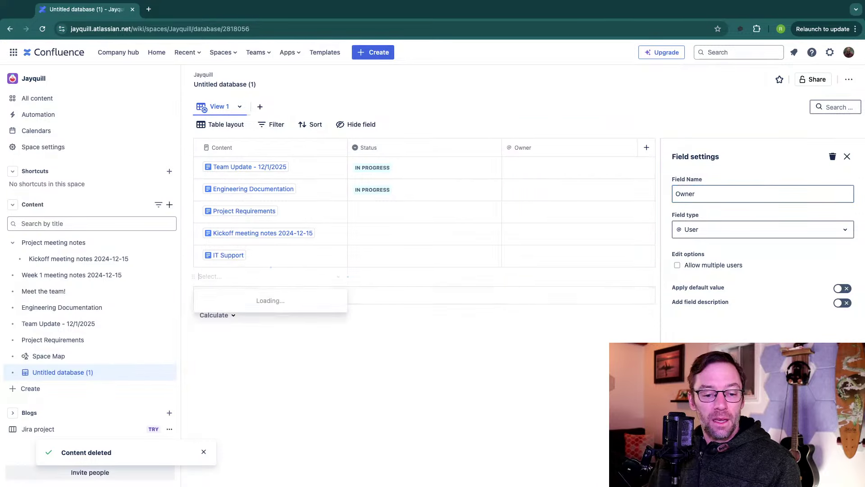
pyautogui.scroll(-7, 270, 342)
pyautogui.press('Escape')
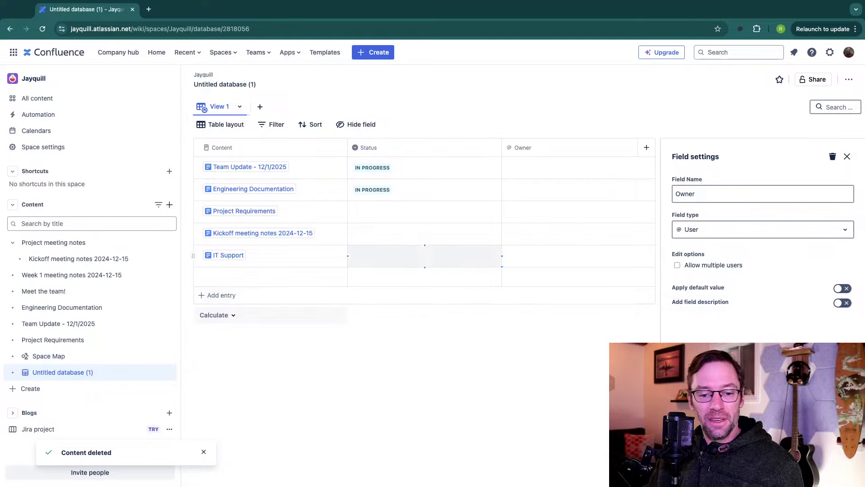
pyautogui.click(425, 234)
pyautogui.click(425, 211)
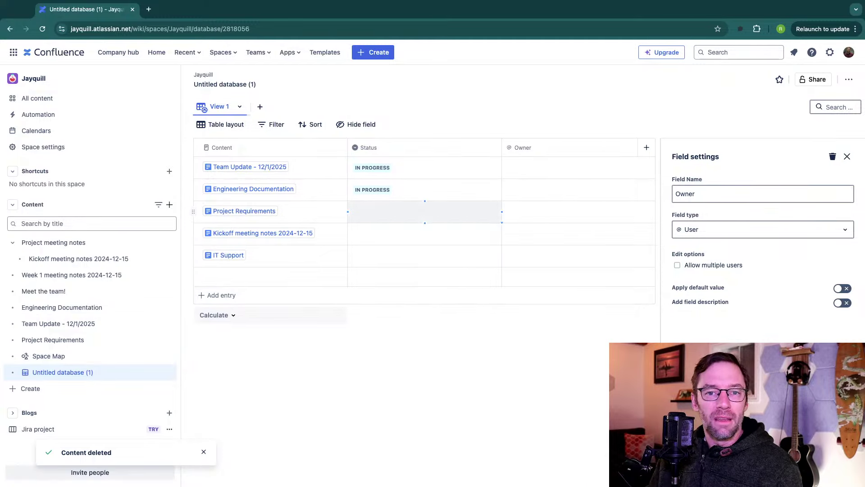
pyautogui.press('Escape')
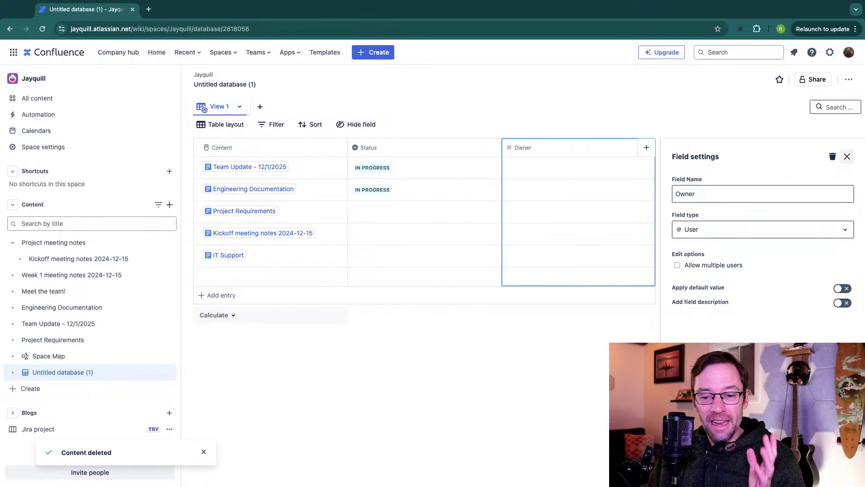
pyautogui.click(848, 156)
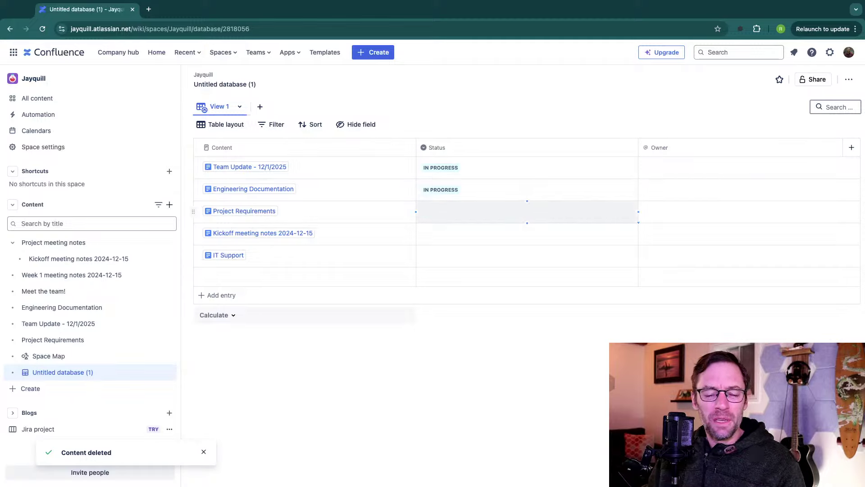
# Step: Set the status of the Project Requirements entry to Done
pyautogui.doubleClick(527, 211)
pyautogui.click(431, 271)
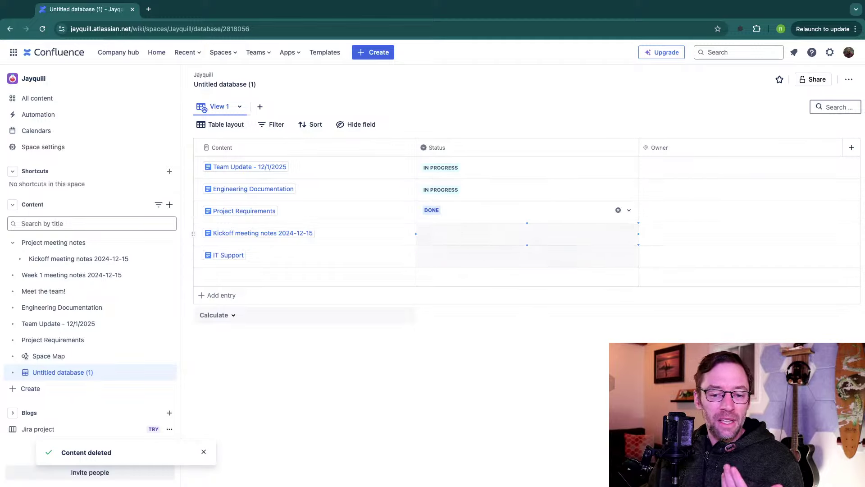
pyautogui.click(527, 234)
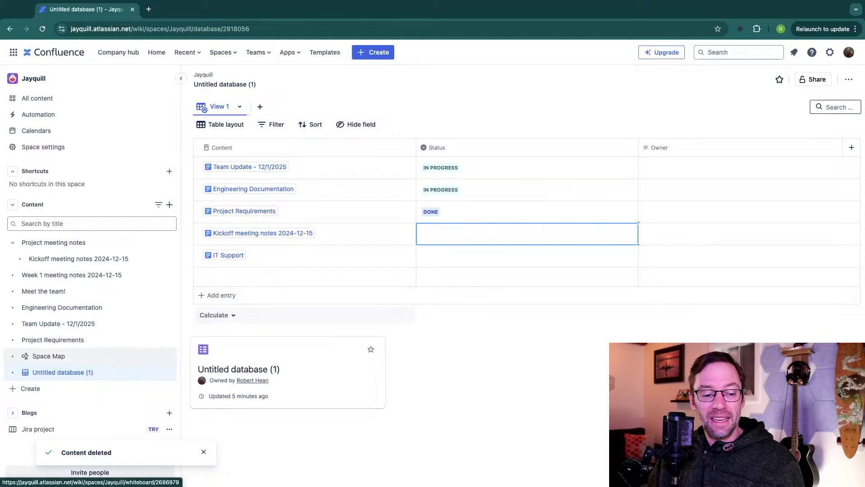
# Step: Open the Space Map and examine the planned Background and History pages in its hierarchy
pyautogui.moveTo(78, 258)
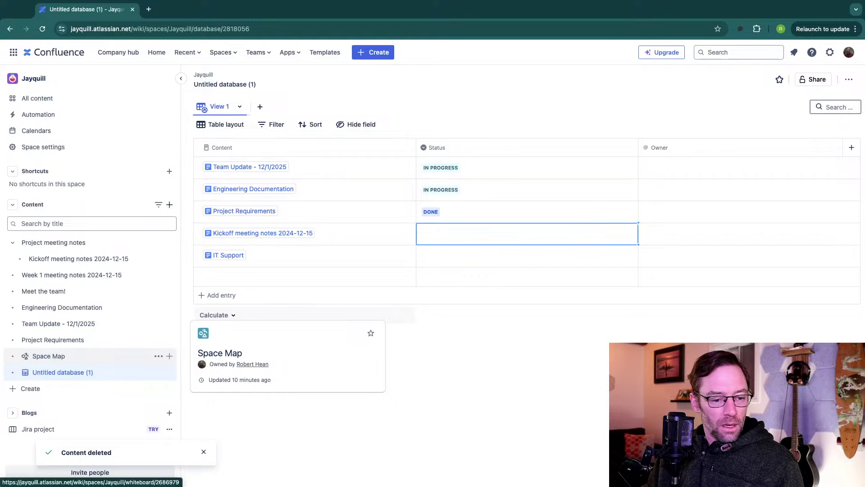
pyautogui.click(49, 356)
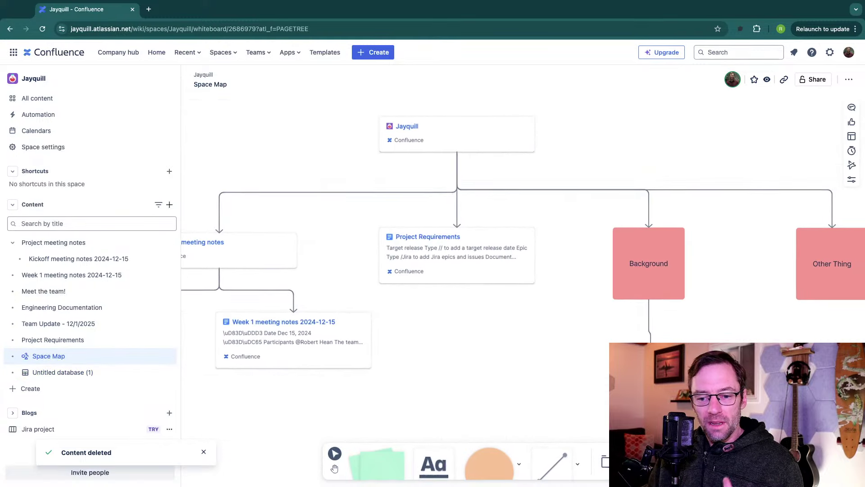
pyautogui.hscroll(5, 523, 270)
pyautogui.hscroll(-6, 523, 271)
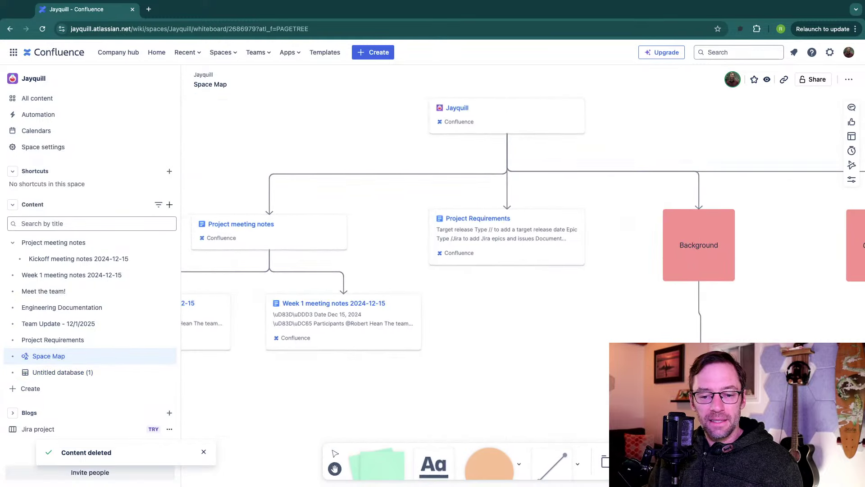
pyautogui.hscroll(3, 523, 271)
pyautogui.rightClick(408, 270)
pyautogui.press('Escape')
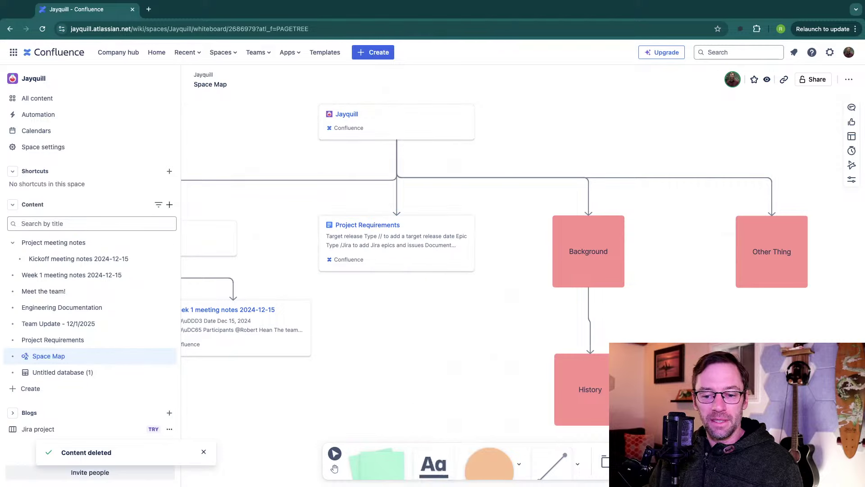
pyautogui.click(588, 251)
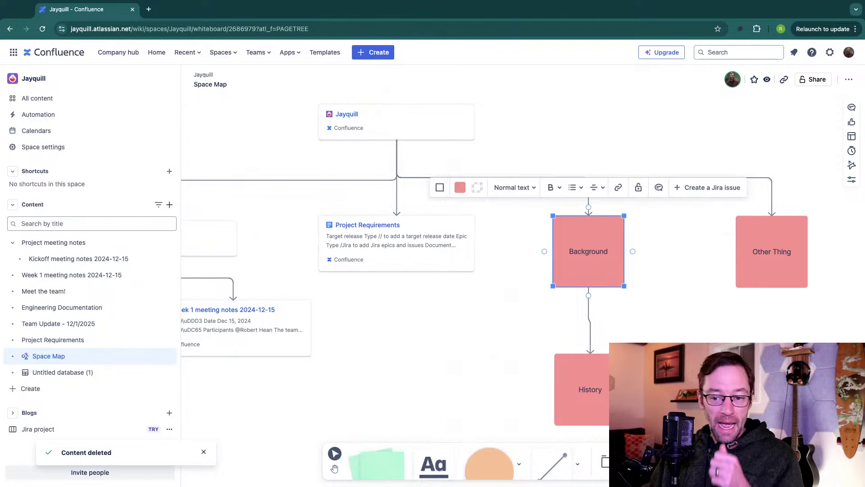
pyautogui.click(590, 389)
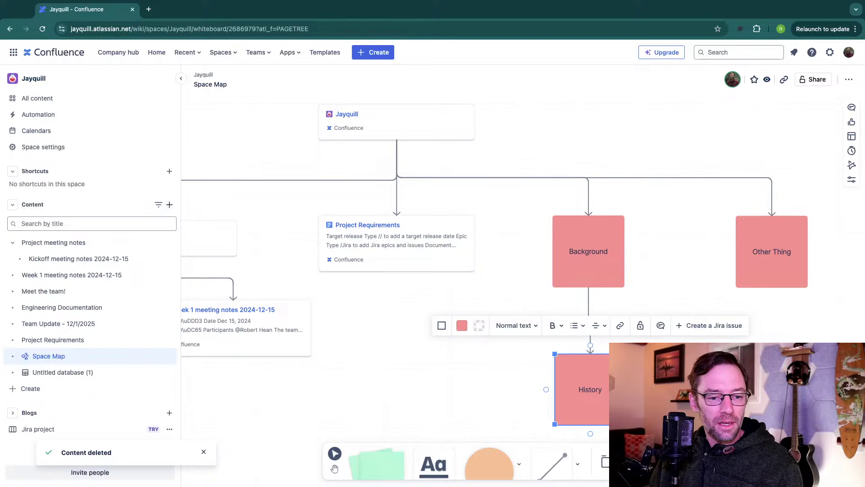
# Step: Create a new page in the Jayquill space and title it Background
pyautogui.click(170, 205)
pyautogui.click(209, 206)
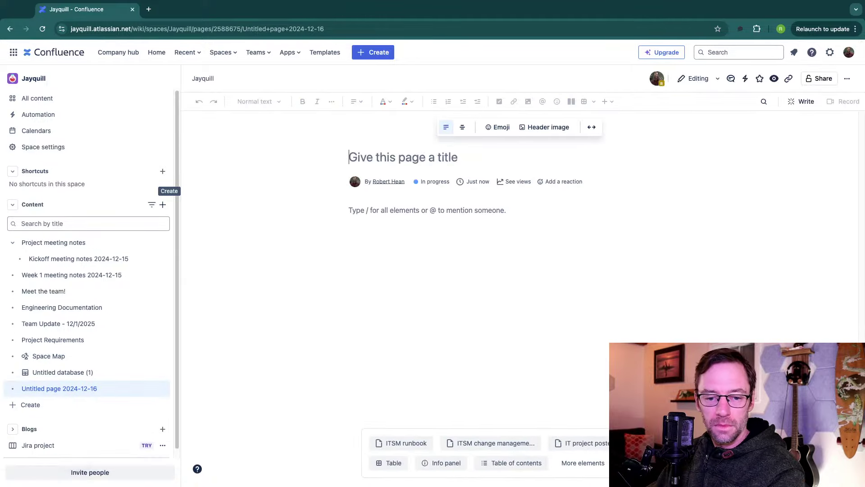
pyautogui.write('Background')
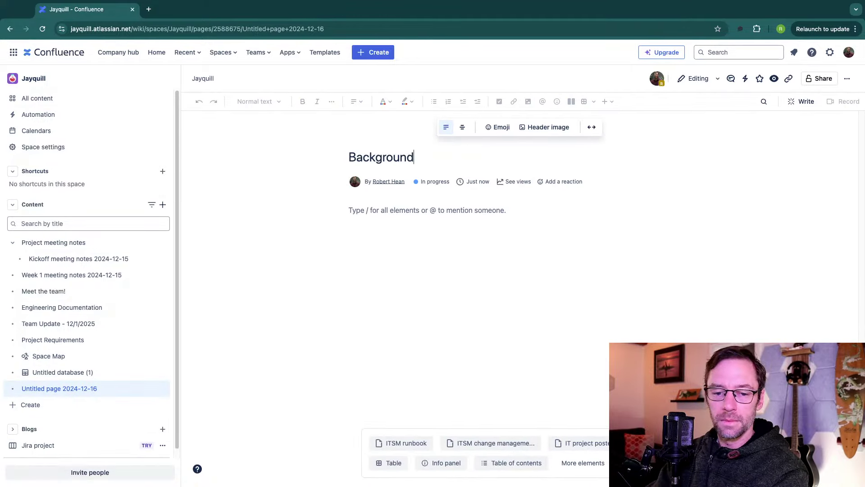
pyautogui.press('Return')
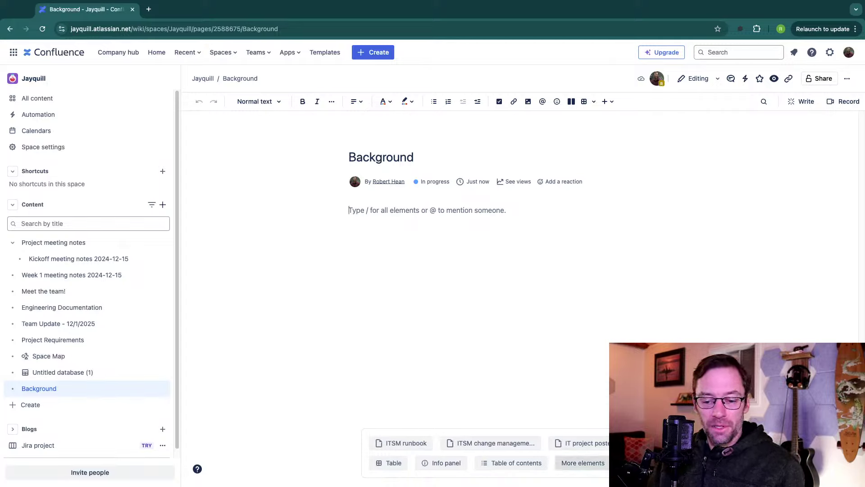
# Step: Search all page templates for product and preview the Competitive analysis and Business status update templates
pyautogui.click(652, 442)
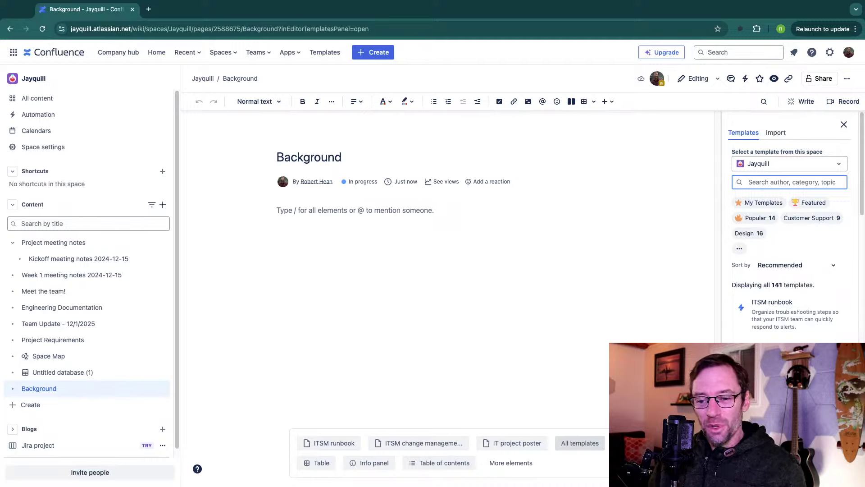
pyautogui.write('product')
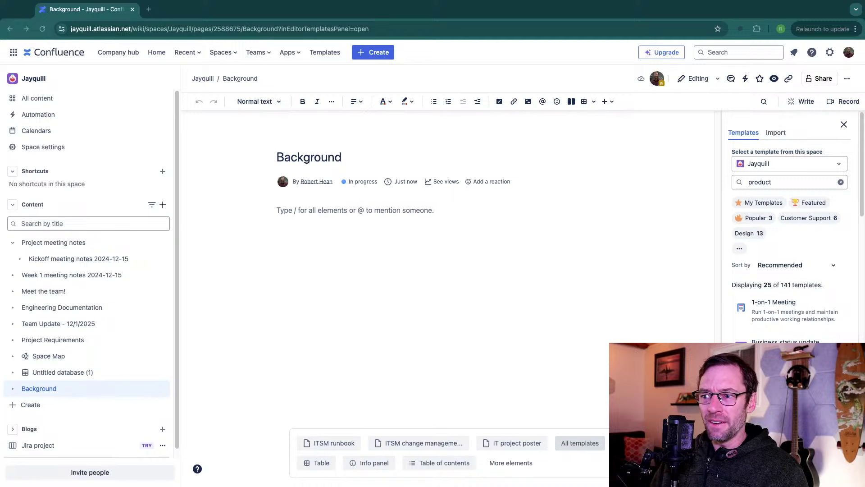
pyautogui.scroll(-3, 788, 228)
pyautogui.moveTo(789, 262)
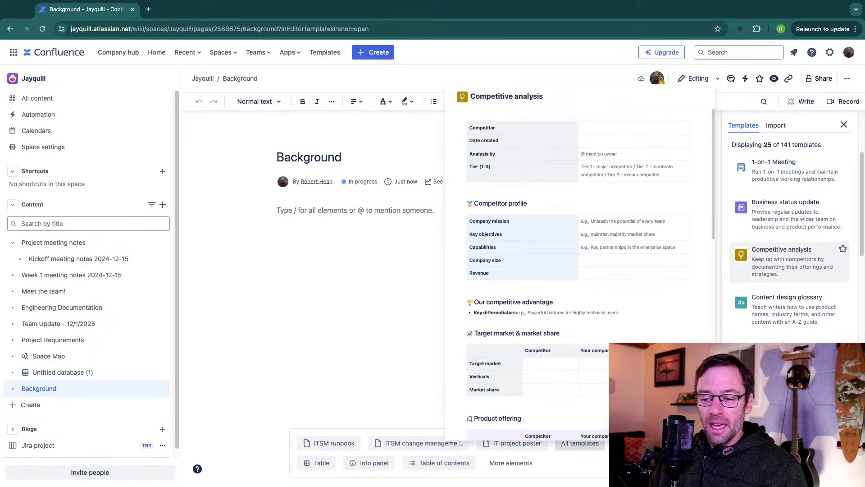
pyautogui.moveTo(789, 308)
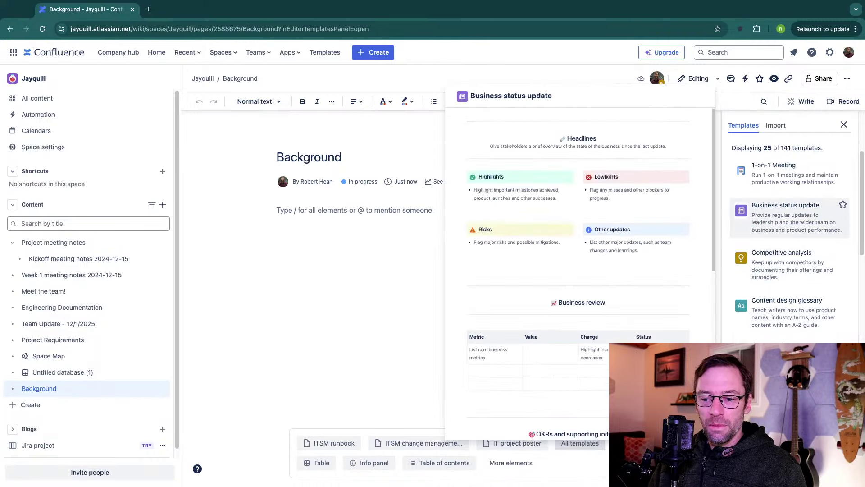
pyautogui.scroll(3, 791, 226)
# Step: Search the templates for how and apply the how-to article template to the Background page
pyautogui.press('super+a')
pyautogui.write('how')
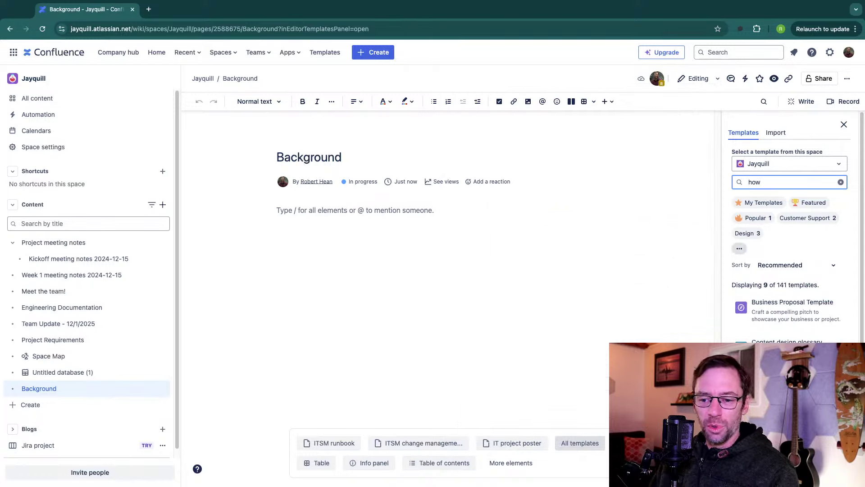
pyautogui.scroll(-4, 788, 311)
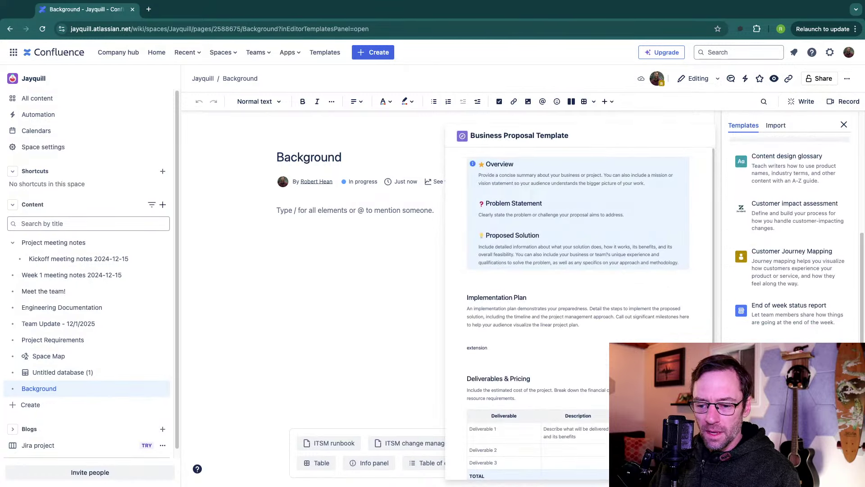
pyautogui.click(789, 354)
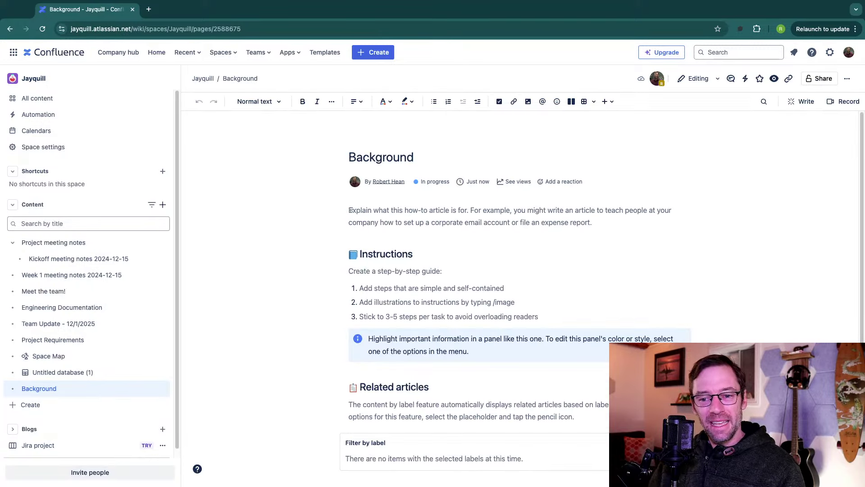
# Step: Look over the how-to template's placeholder content and publish the Background page
pyautogui.press('Down')
pyautogui.press('Down')
pyautogui.press('Down')
pyautogui.press('Down')
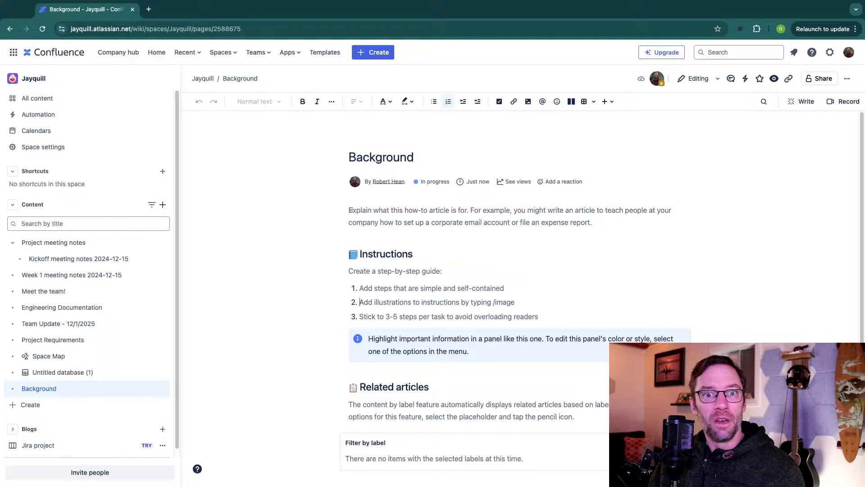
pyautogui.scroll(-2, 518, 293)
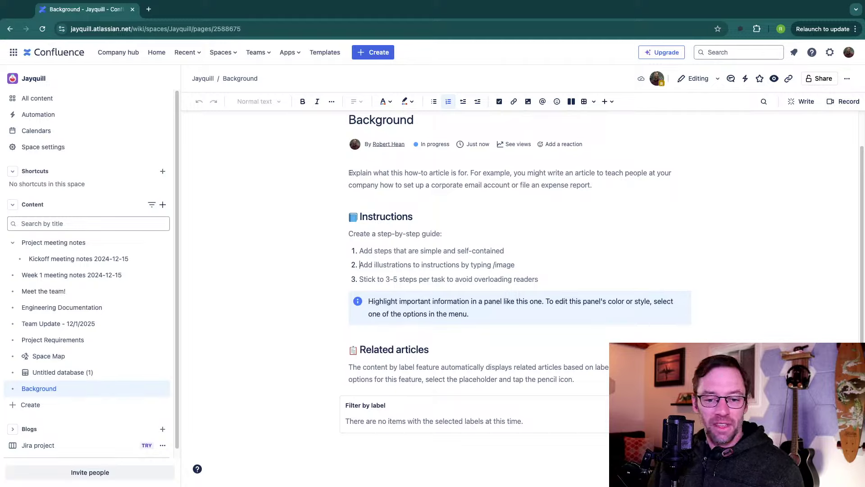
pyautogui.press('Left')
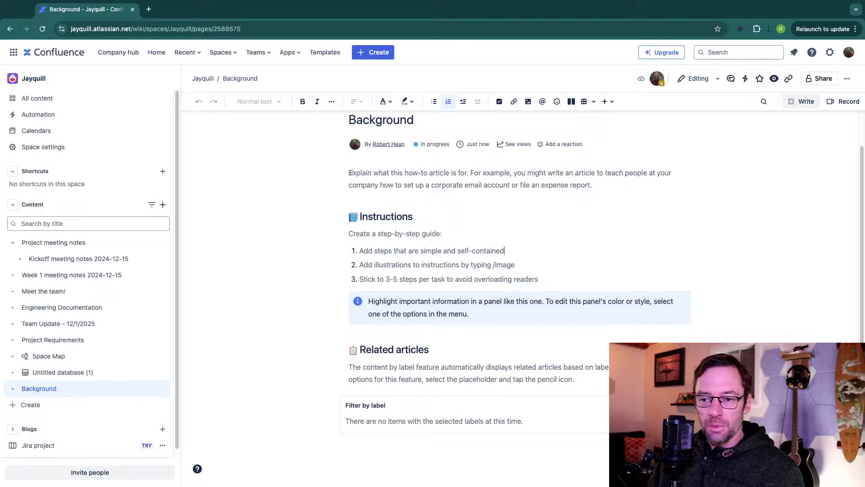
pyautogui.click(847, 79)
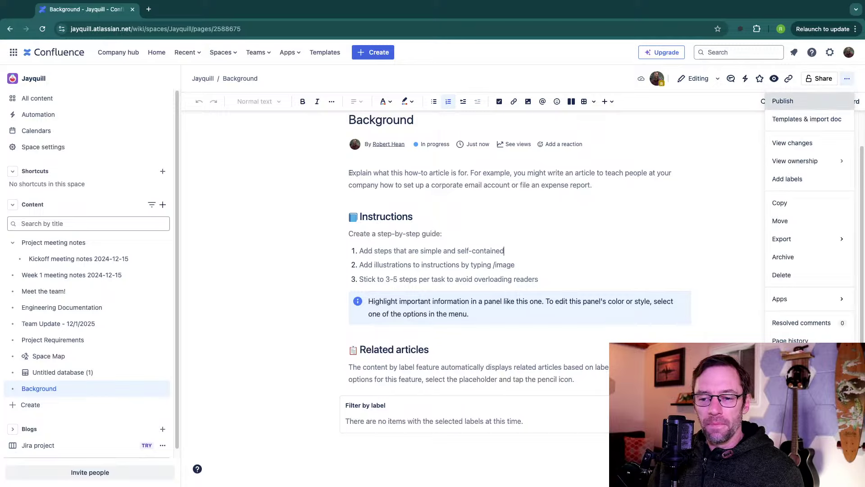
pyautogui.click(783, 101)
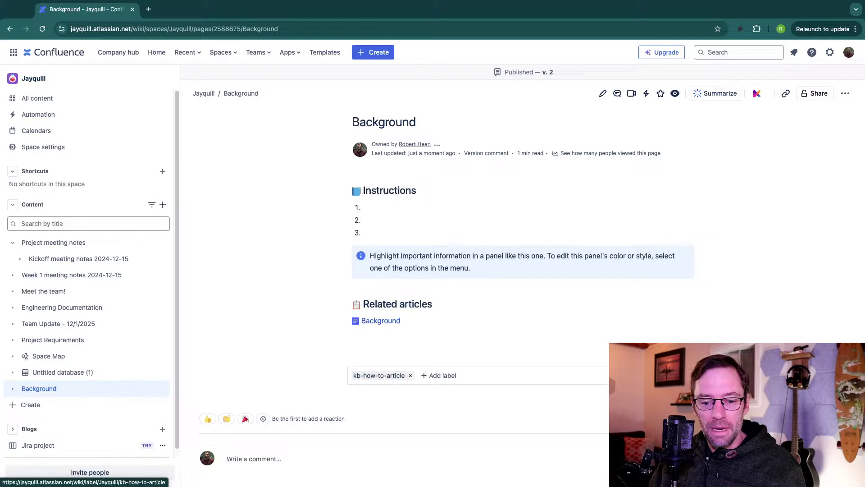
# Step: Check the suggested labels for the Background page, view the Jayquill space overview and return to the page
pyautogui.click(437, 375)
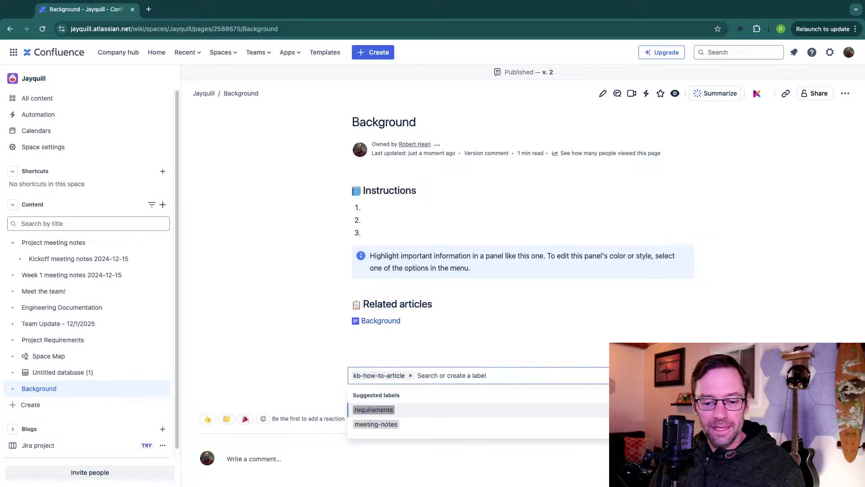
pyautogui.press('Escape')
pyautogui.click(437, 375)
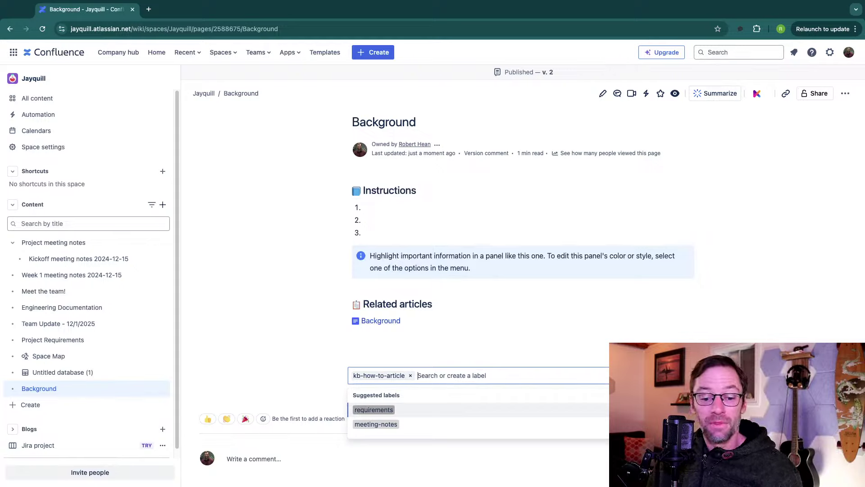
pyautogui.press('Escape')
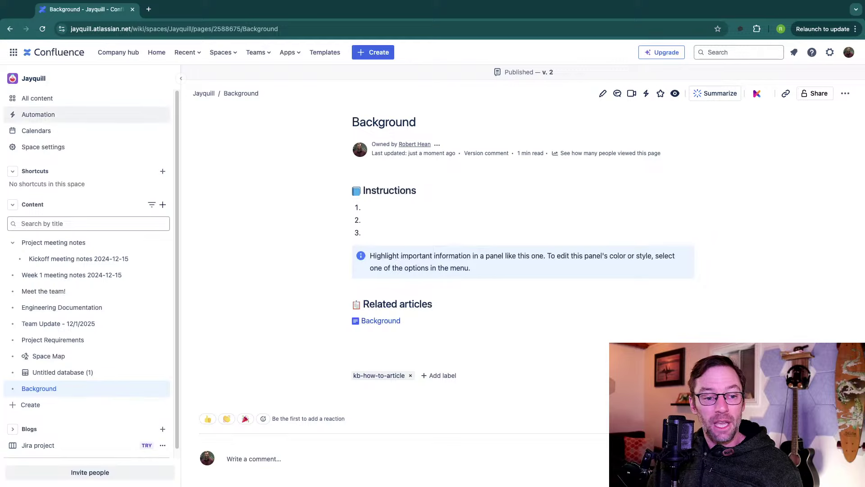
pyautogui.click(34, 78)
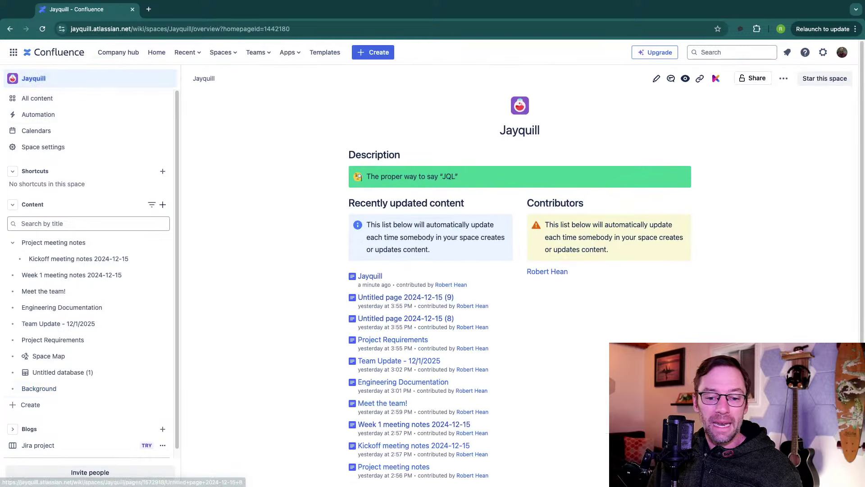
pyautogui.press('super+bracketleft')
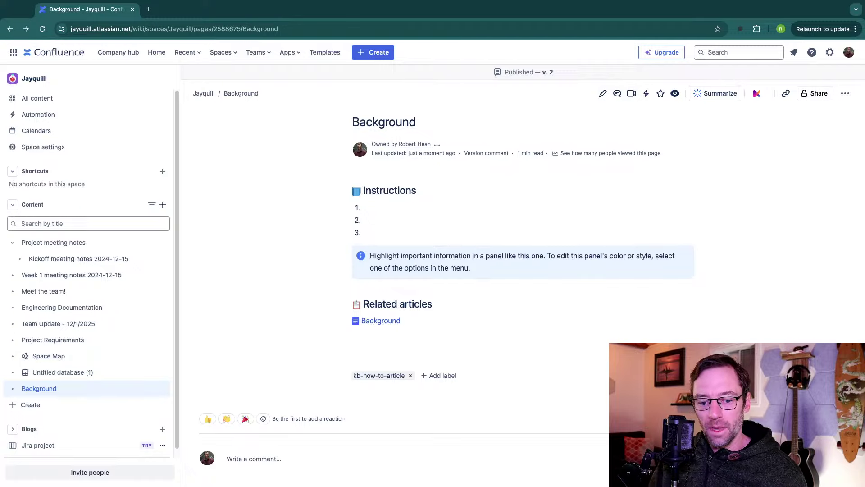
# Step: Create the new label jayquill and add it to the Background page
pyautogui.click(438, 376)
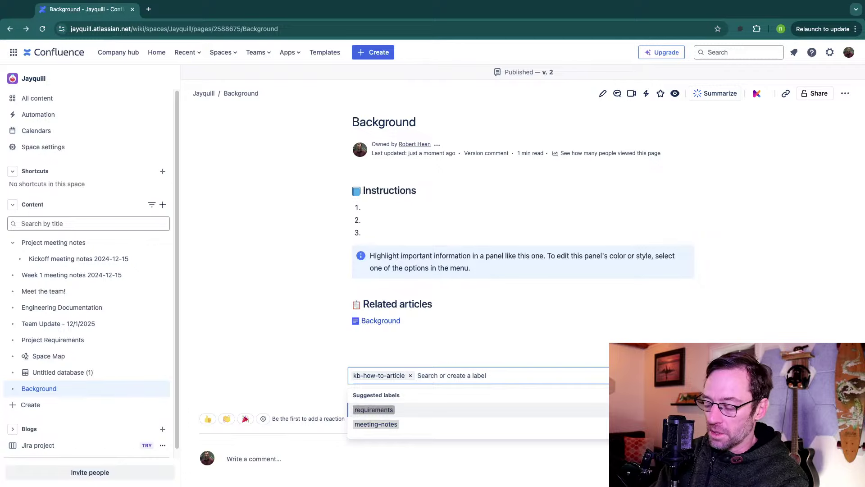
pyautogui.write('jayquill')
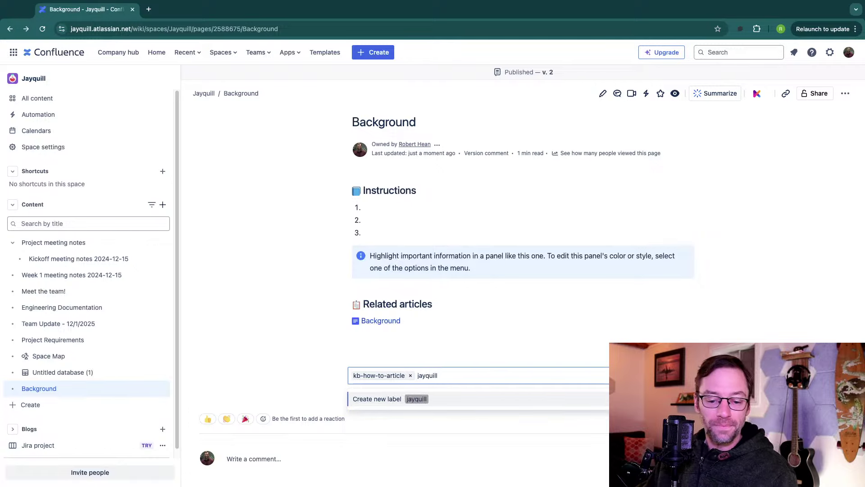
pyautogui.press('Return')
pyautogui.press('Escape')
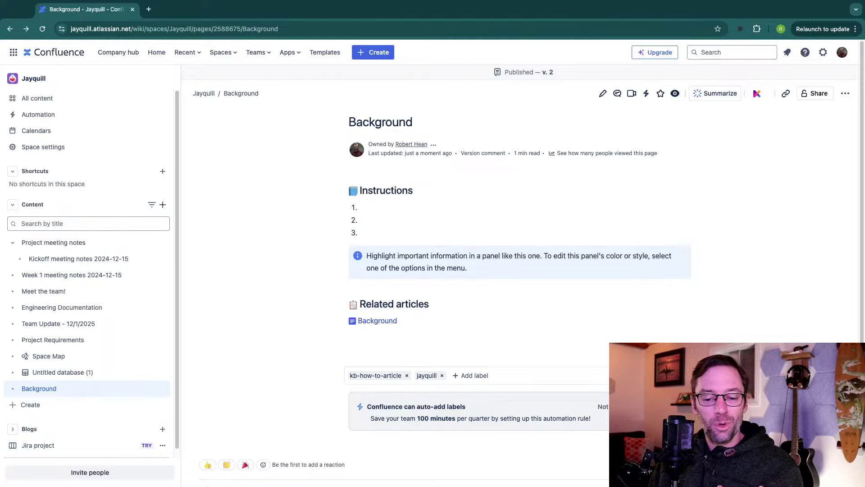
# Step: Look through the remaining suggested labels for the Background page without adding one
pyautogui.click(470, 375)
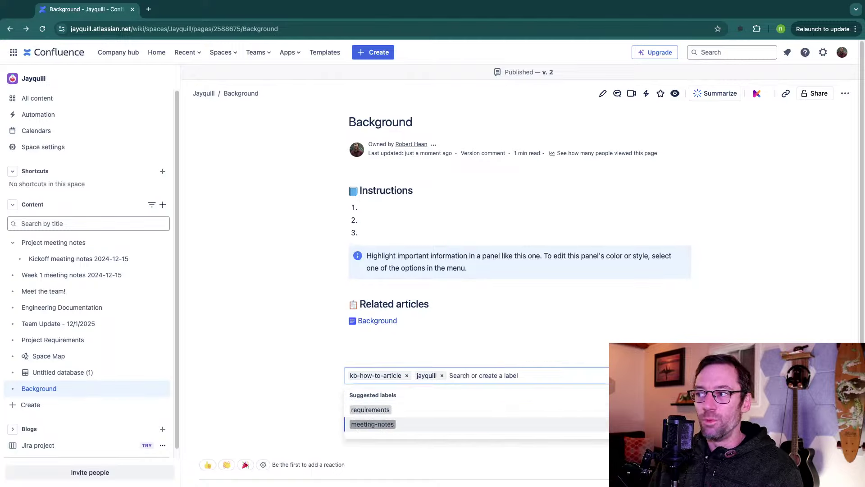
pyautogui.press('Up')
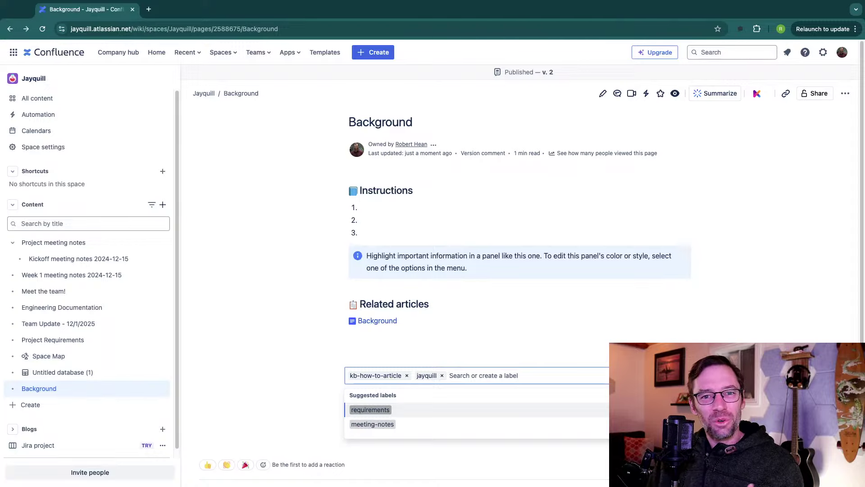
pyautogui.press('Down')
pyautogui.press('Up')
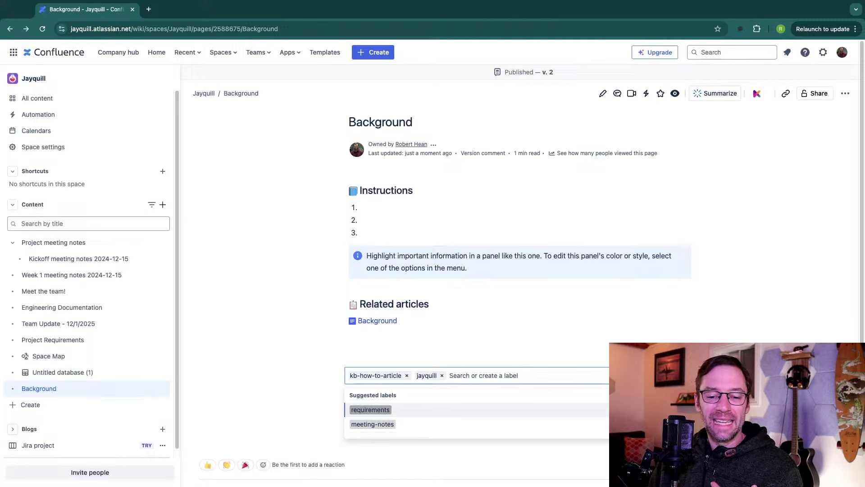
pyautogui.press('Escape')
pyautogui.click(739, 52)
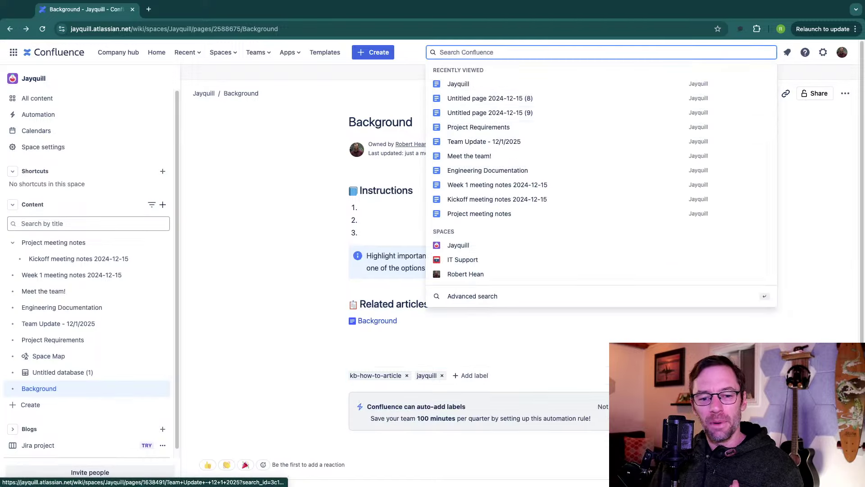
pyautogui.press('Escape')
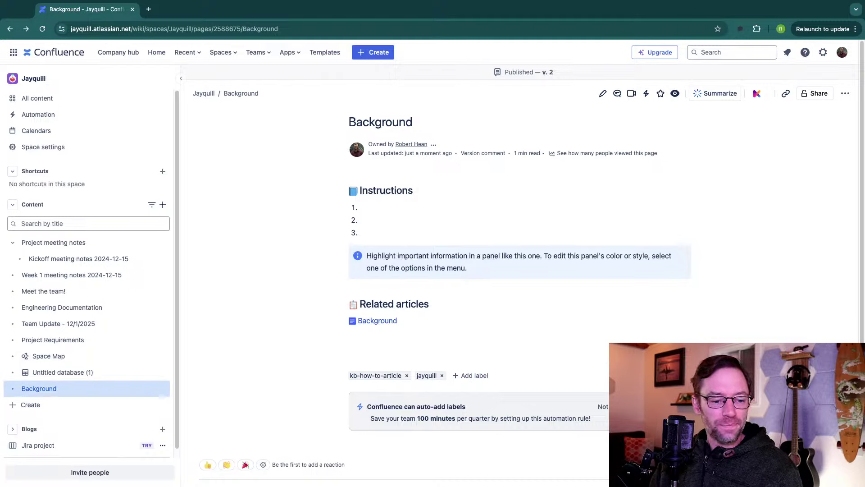
pyautogui.moveTo(39, 389)
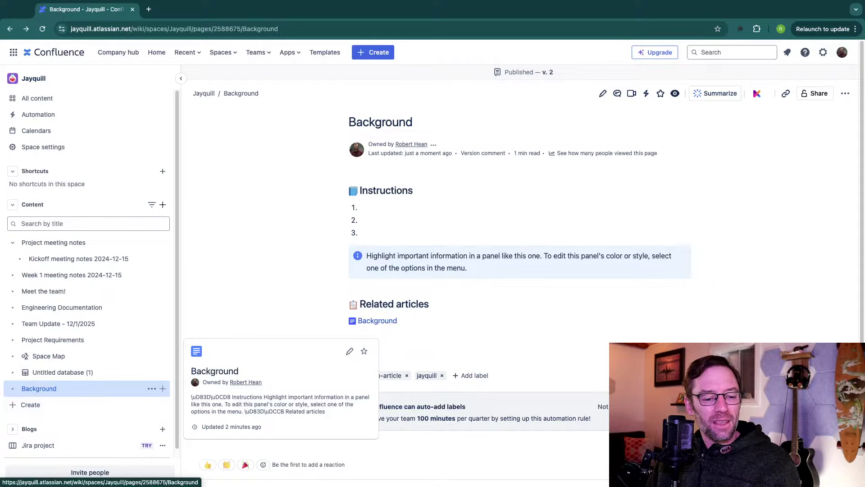
pyautogui.moveTo(83, 389); pyautogui.dragTo(85, 384)
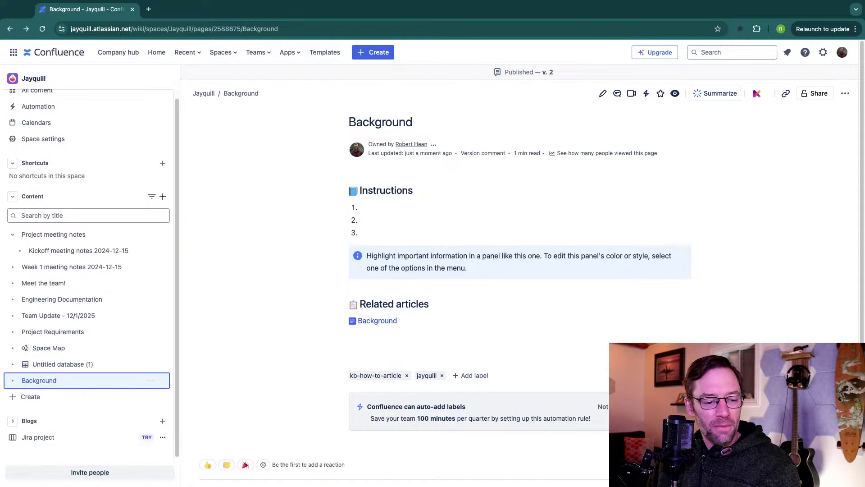
pyautogui.scroll(1, 84, 338)
# Step: Open the Space Map whiteboard and nest the Week 1 meeting notes 2024-12-15 page under Project meeting notes
pyautogui.click(49, 355)
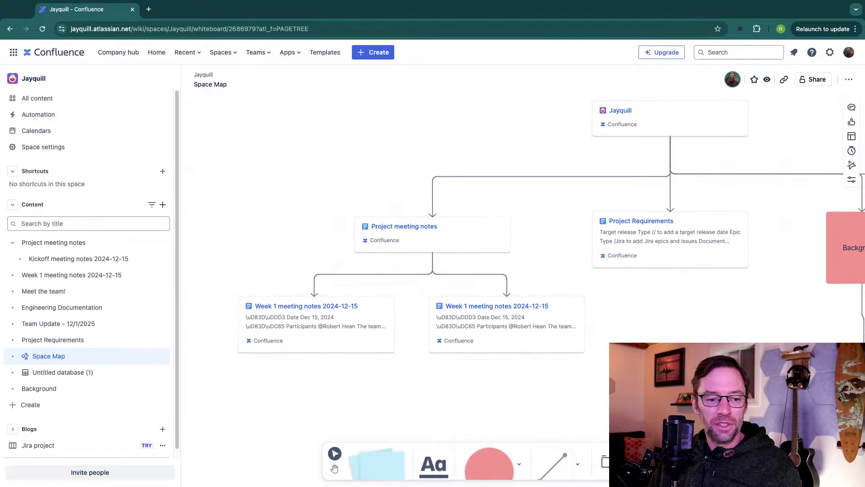
pyautogui.moveTo(54, 243)
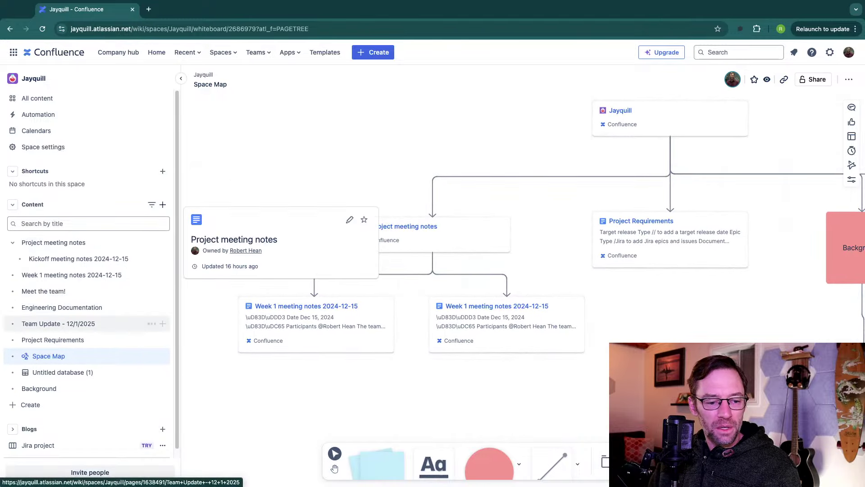
pyautogui.moveTo(58, 324)
pyautogui.mouseDown()
pyautogui.moveTo(111, 310)
pyautogui.moveTo(92, 251)
pyautogui.moveTo(76, 273)
pyautogui.moveTo(73, 321)
pyautogui.mouseUp()
pyautogui.moveTo(93, 275); pyautogui.dragTo(113, 259)
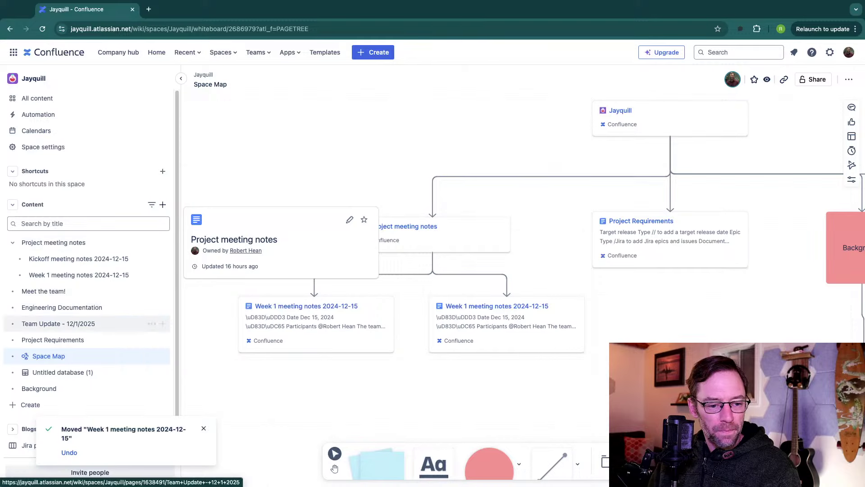
# Step: Open the Team Update - 12/1/2025 page and convert it to a blog post in the Jayquill space
pyautogui.click(59, 324)
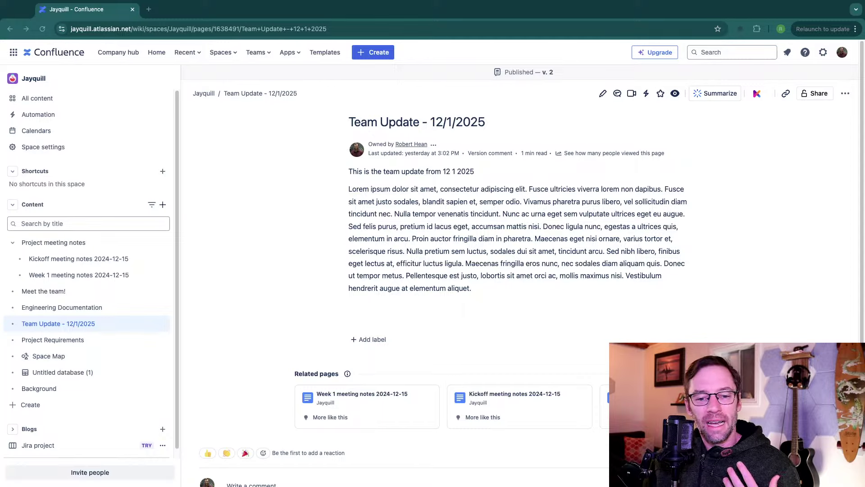
pyautogui.moveTo(349, 122); pyautogui.dragTo(504, 226)
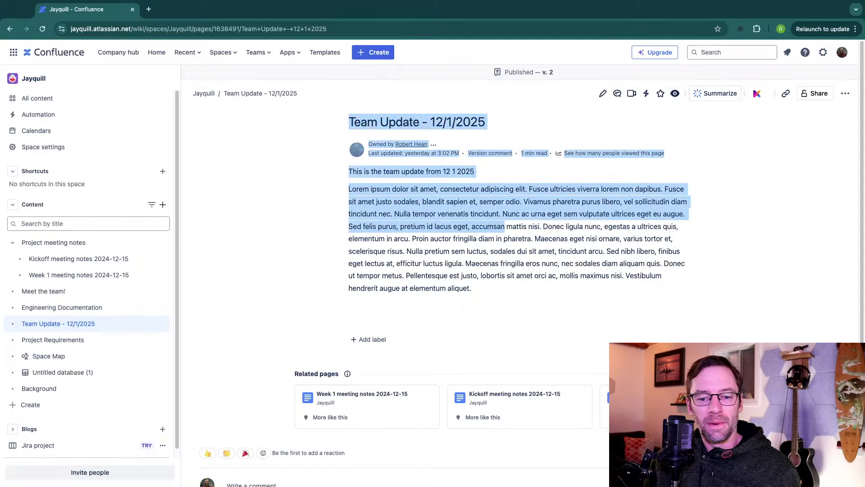
pyautogui.click(505, 226)
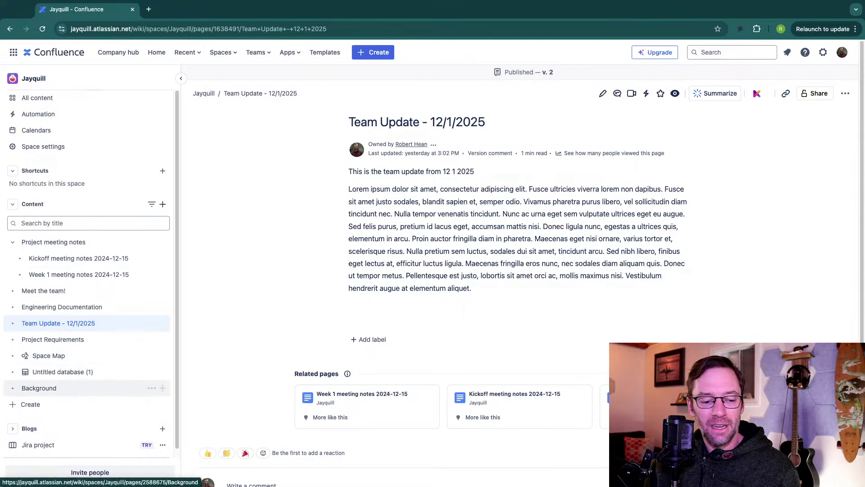
pyautogui.scroll(-1, 40, 386)
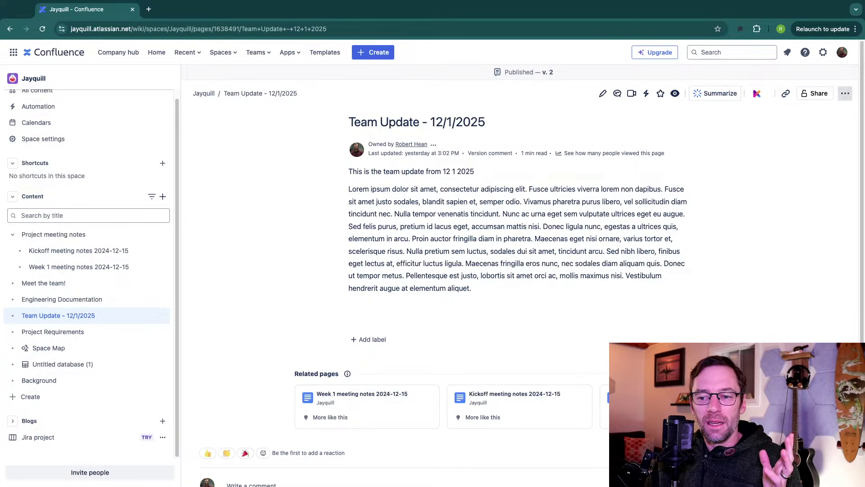
pyautogui.click(845, 94)
pyautogui.click(783, 203)
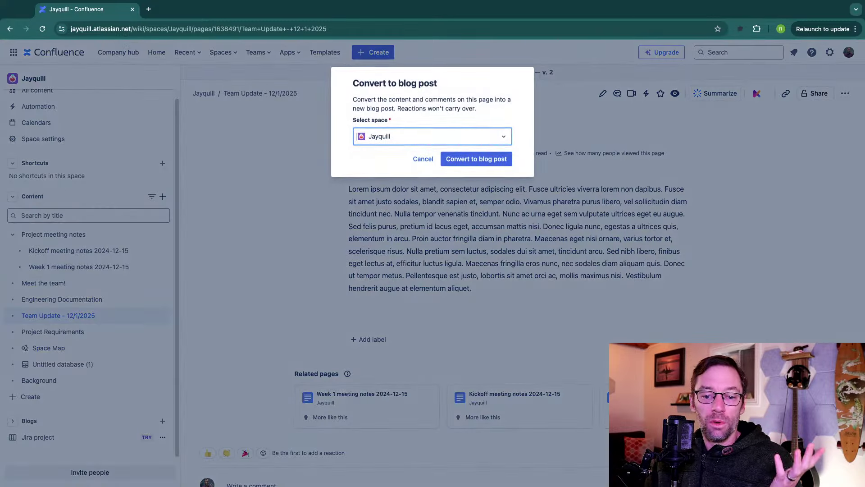
pyautogui.click(476, 158)
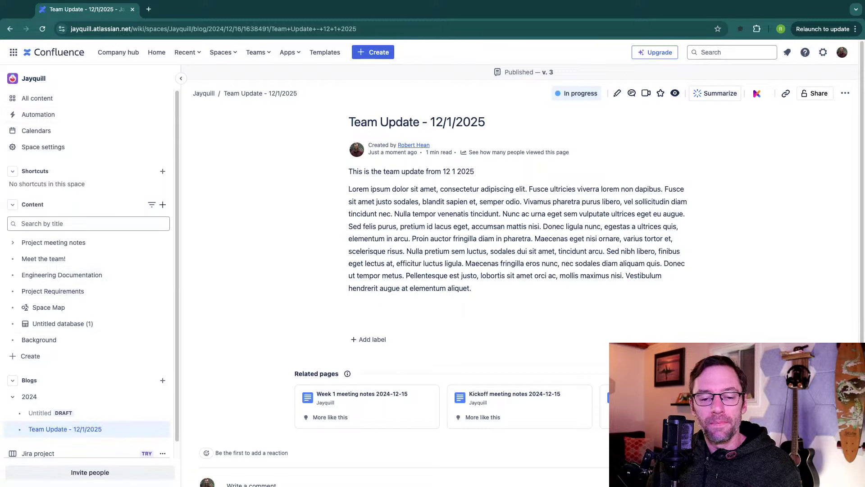
pyautogui.moveTo(353, 172); pyautogui.dragTo(396, 238)
pyautogui.click(396, 238)
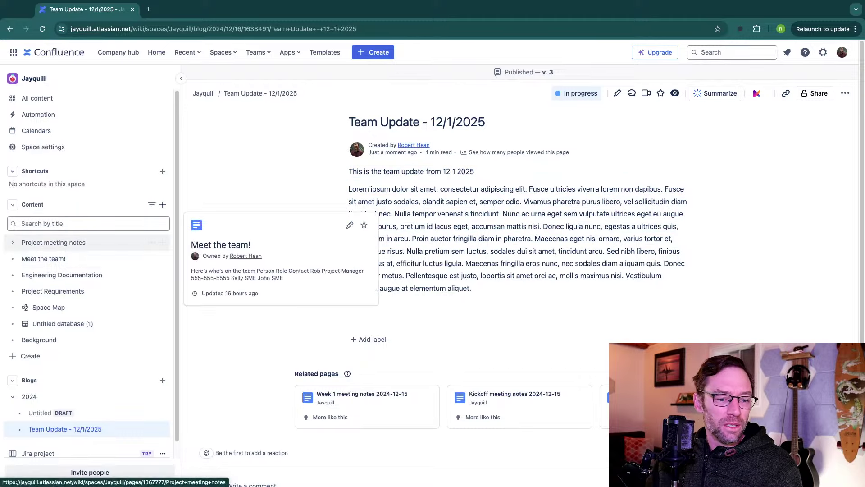
# Step: Open the Project meeting notes page and review its available page actions and content
pyautogui.click(53, 242)
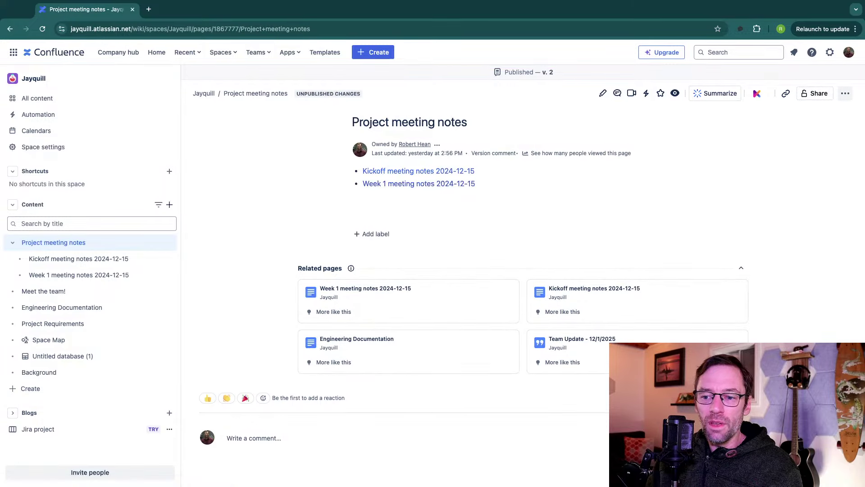
pyautogui.click(845, 94)
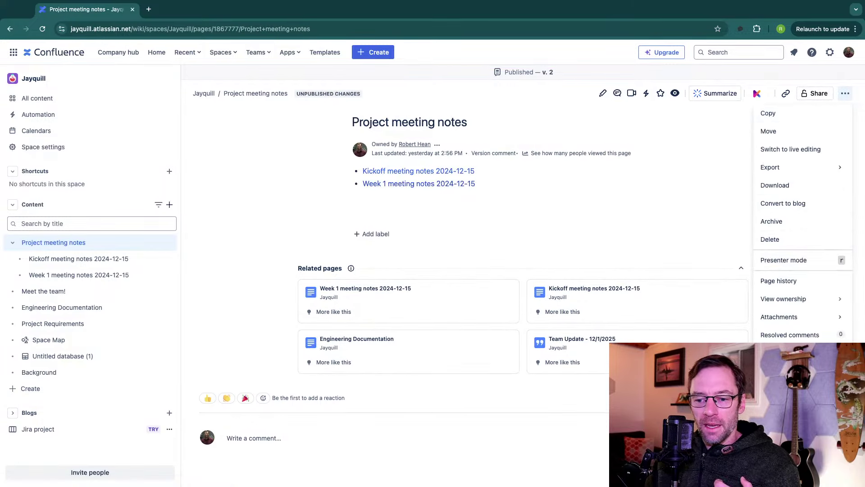
pyautogui.click(845, 93)
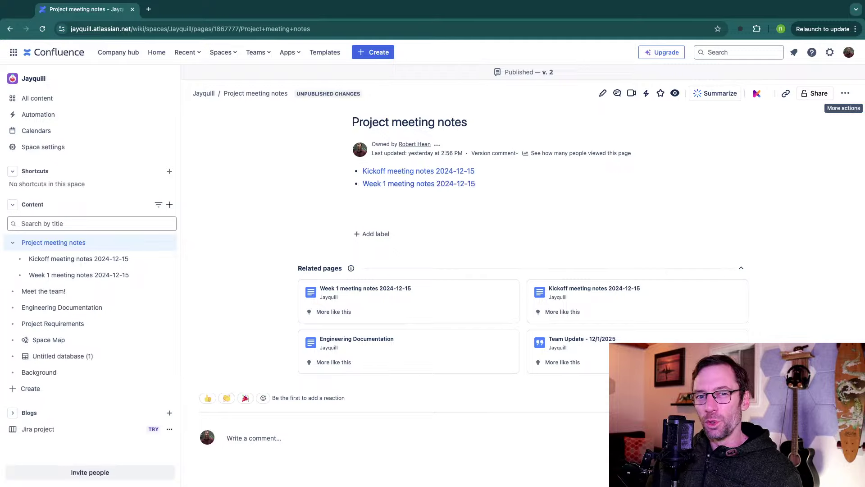
pyautogui.moveTo(359, 122); pyautogui.dragTo(476, 183)
pyautogui.click(486, 189)
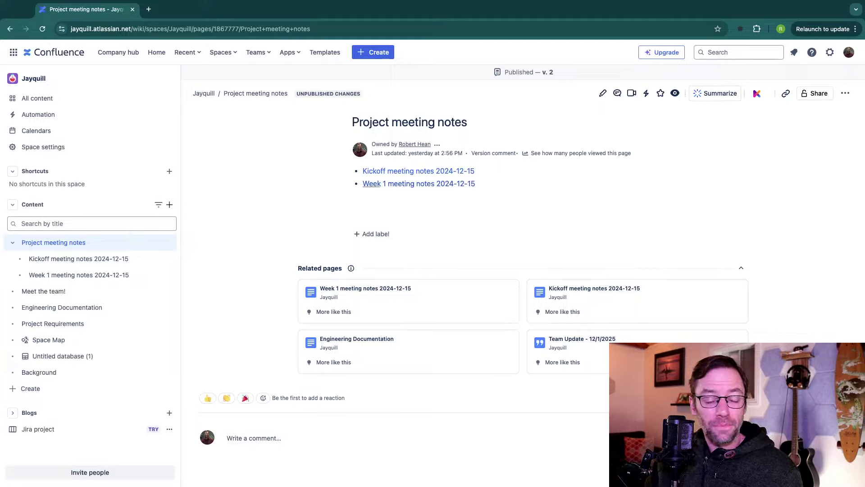
# Step: Create a folder named Meeting notes and place it above Project meeting notes in the content tree
pyautogui.click(169, 204)
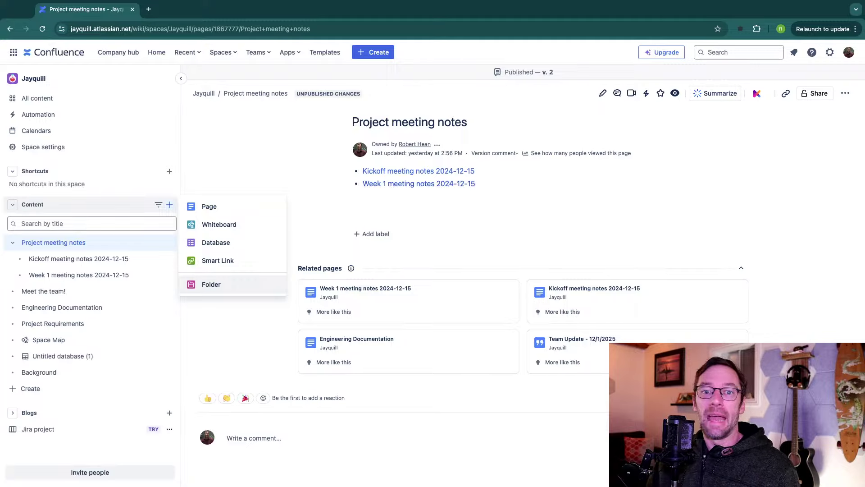
pyautogui.click(211, 284)
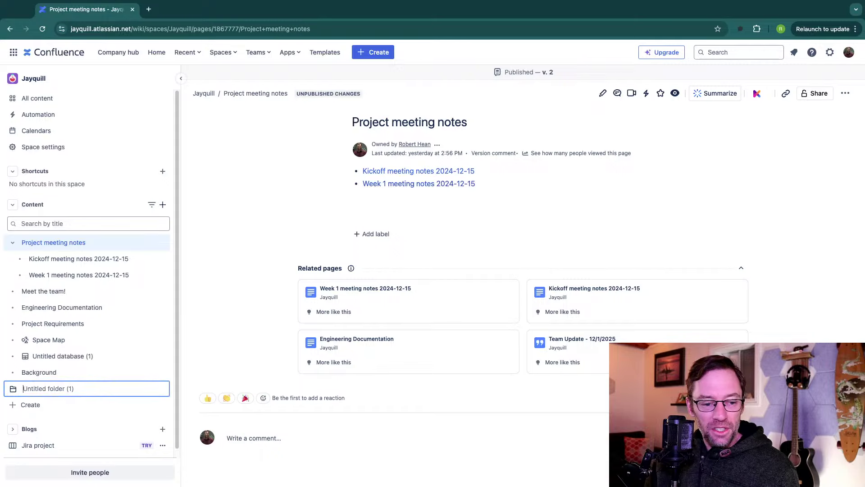
pyautogui.write('Meeting M')
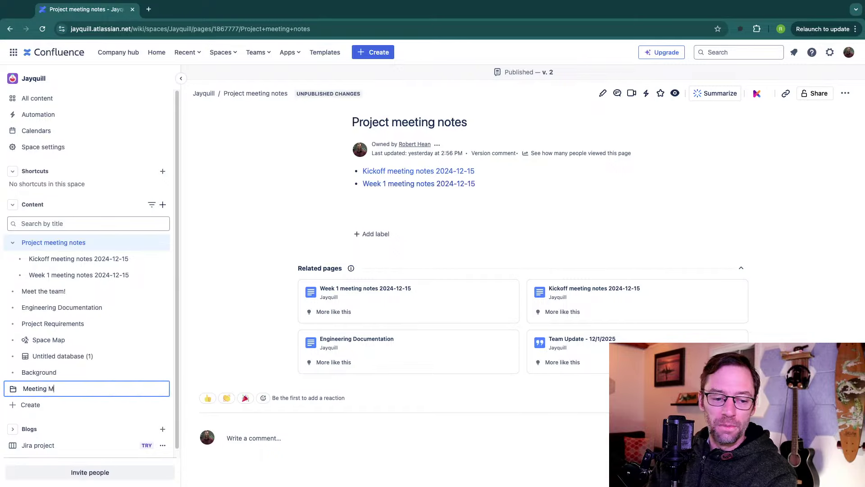
pyautogui.press('BackSpace')
pyautogui.write('notes')
pyautogui.press('Return')
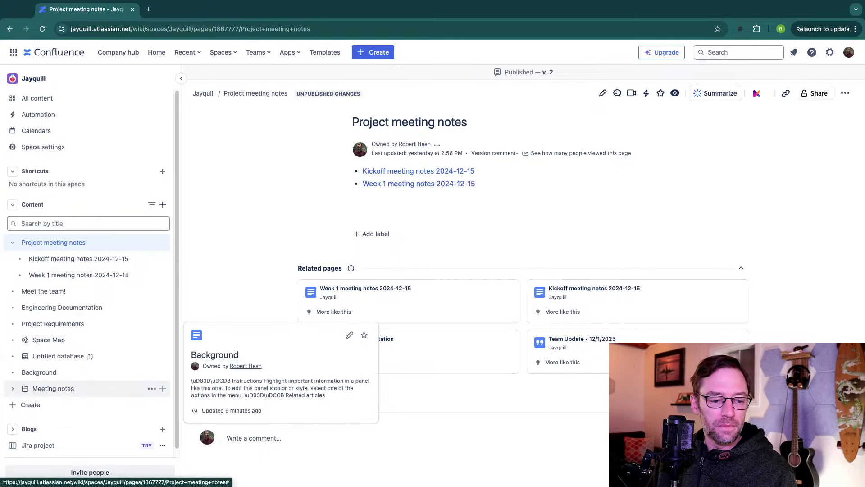
pyautogui.moveTo(54, 388); pyautogui.dragTo(131, 237)
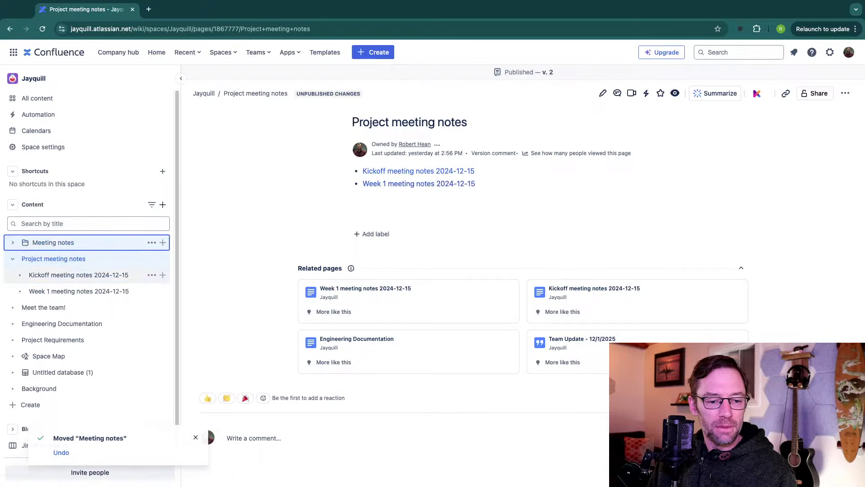
# Step: Move the Kickoff and Week 1 meeting notes 2024-12-15 pages into the Meeting notes folder and expand it
pyautogui.moveTo(77, 275); pyautogui.dragTo(90, 252)
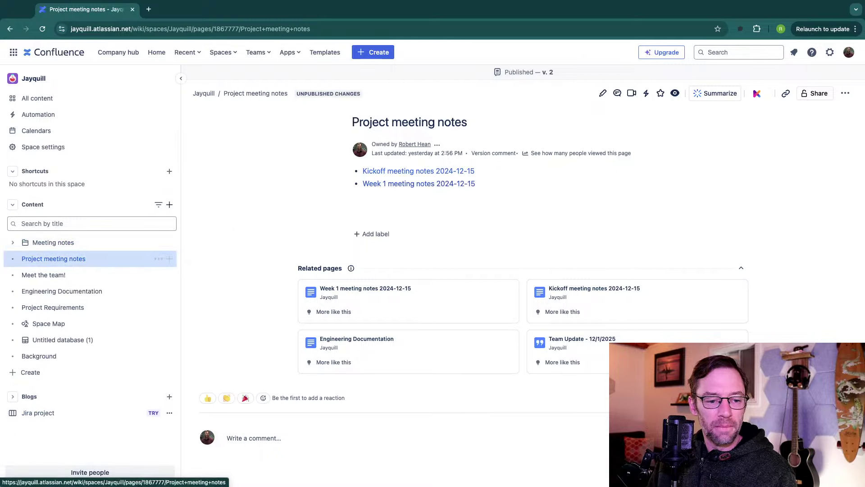
pyautogui.click(53, 243)
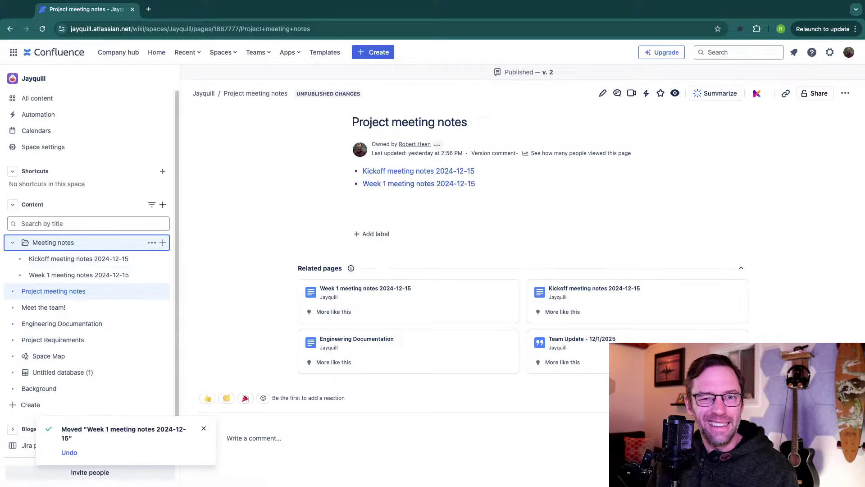
# Step: View both pages inside the Meeting notes folder and check how the folder itself collapses and expands
pyautogui.click(78, 259)
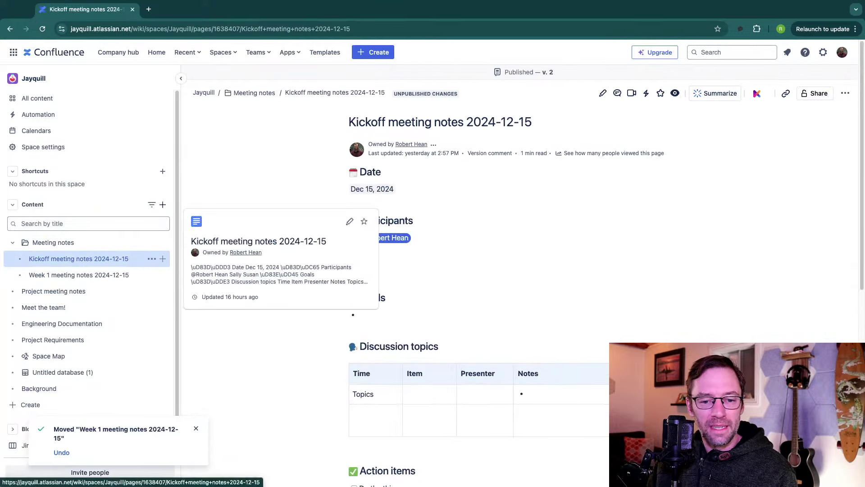
pyautogui.click(78, 275)
pyautogui.click(52, 242)
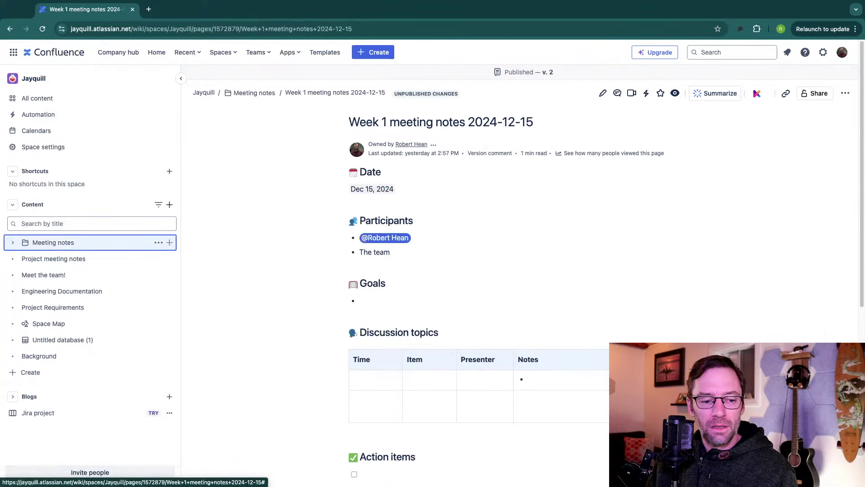
pyautogui.click(53, 243)
pyautogui.click(53, 243)
pyautogui.click(53, 242)
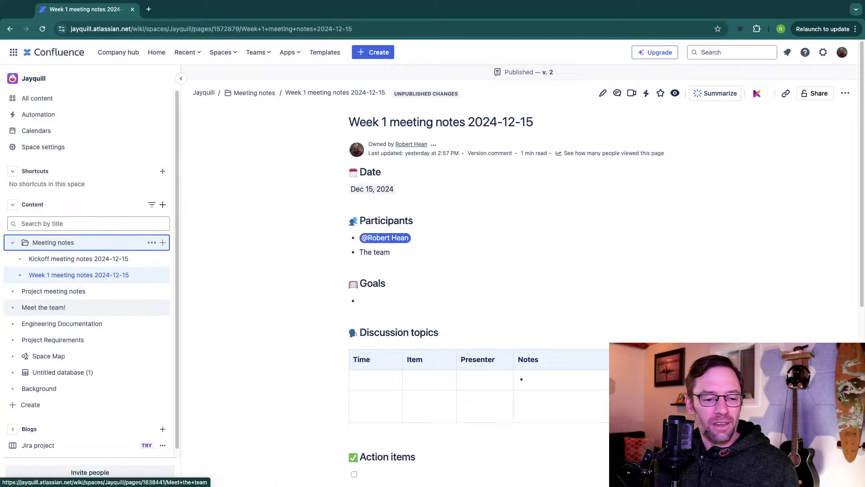
# Step: Compare the Project meeting notes page and its list of links with the Meeting notes folder's contents
pyautogui.click(53, 291)
pyautogui.moveTo(90, 275)
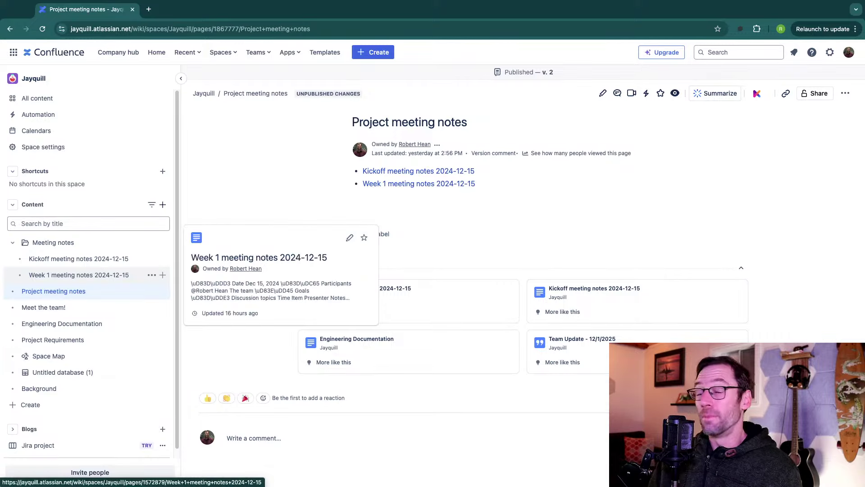
pyautogui.click(13, 242)
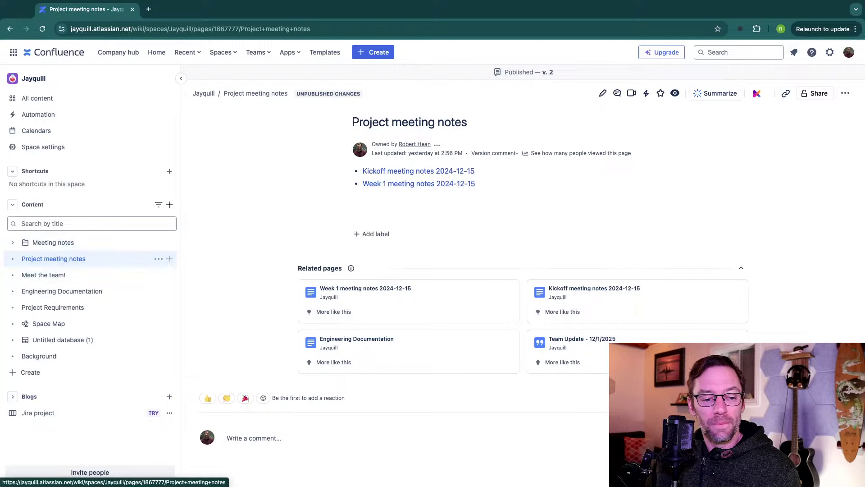
pyautogui.click(53, 258)
pyautogui.moveTo(476, 185)
pyautogui.mouseDown()
pyautogui.moveTo(371, 141)
pyautogui.moveTo(476, 184)
pyautogui.mouseUp()
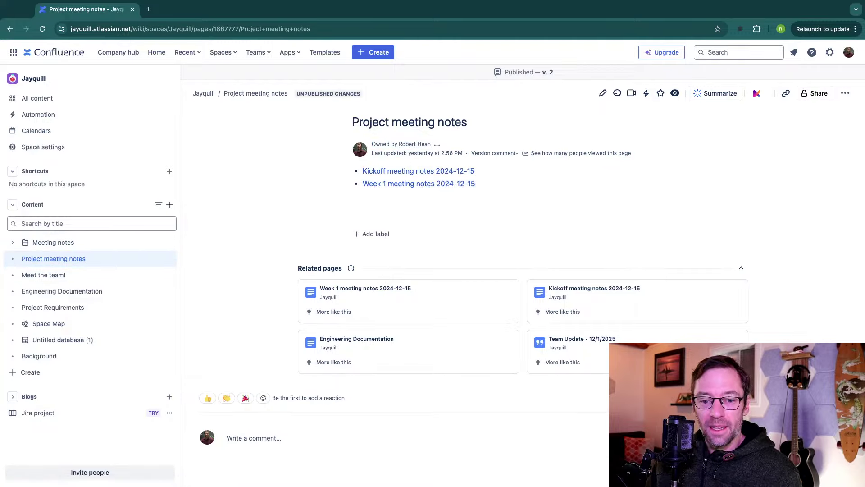
pyautogui.moveTo(476, 183); pyautogui.dragTo(362, 171)
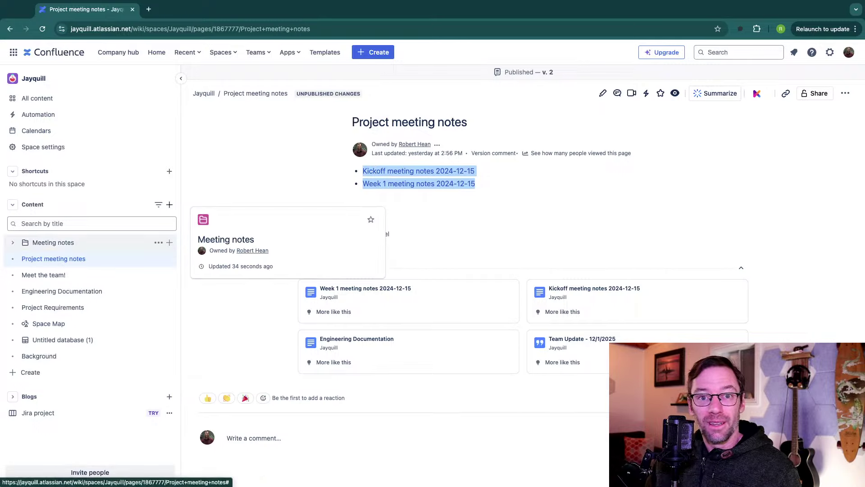
pyautogui.click(53, 243)
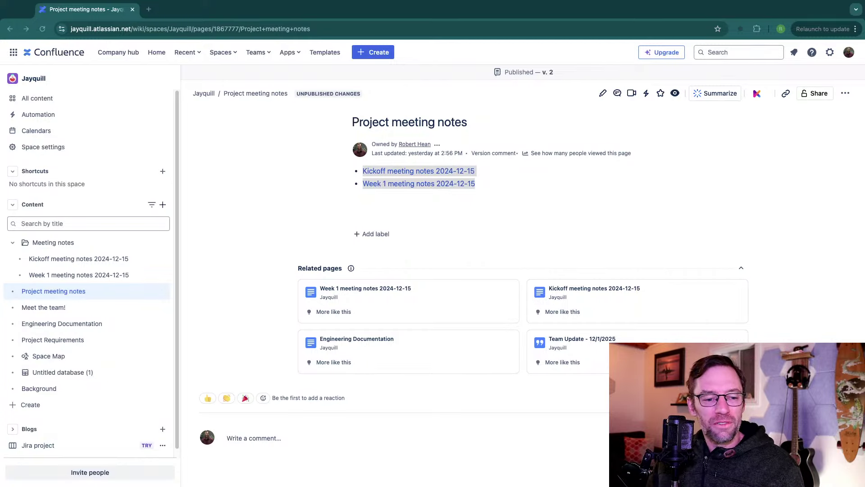
pyautogui.press('super+Tab')
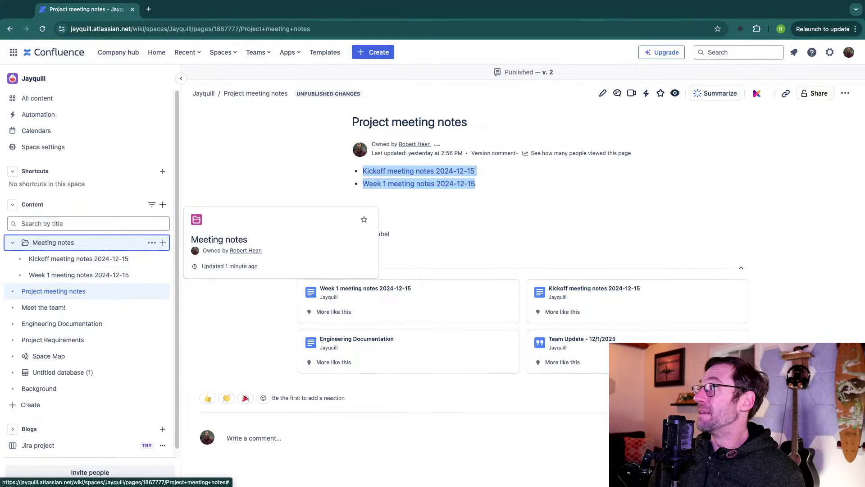
pyautogui.click(52, 242)
pyautogui.click(53, 242)
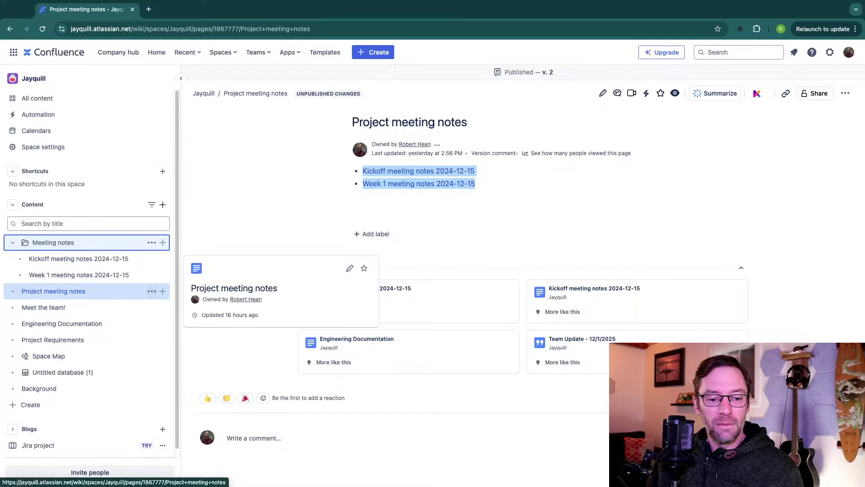
# Step: Delete the redundant Project meeting notes page from the content tree, keeping the Meeting notes folder
pyautogui.click(152, 291)
pyautogui.click(176, 437)
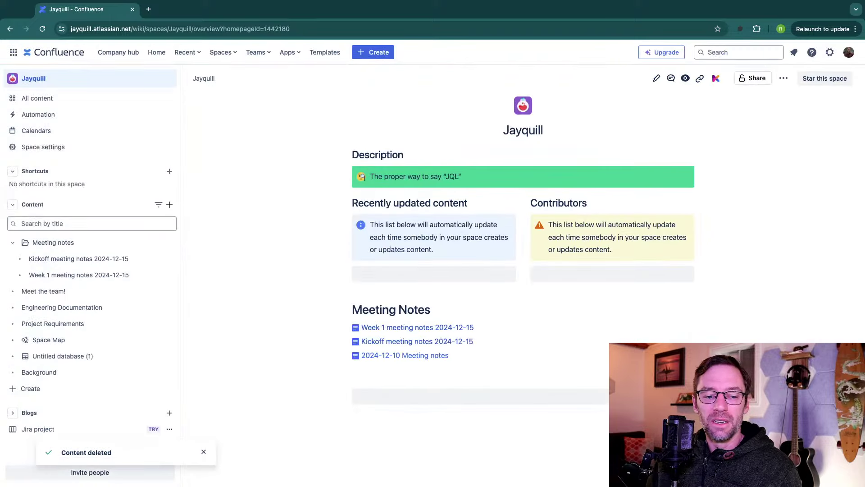
pyautogui.click(53, 243)
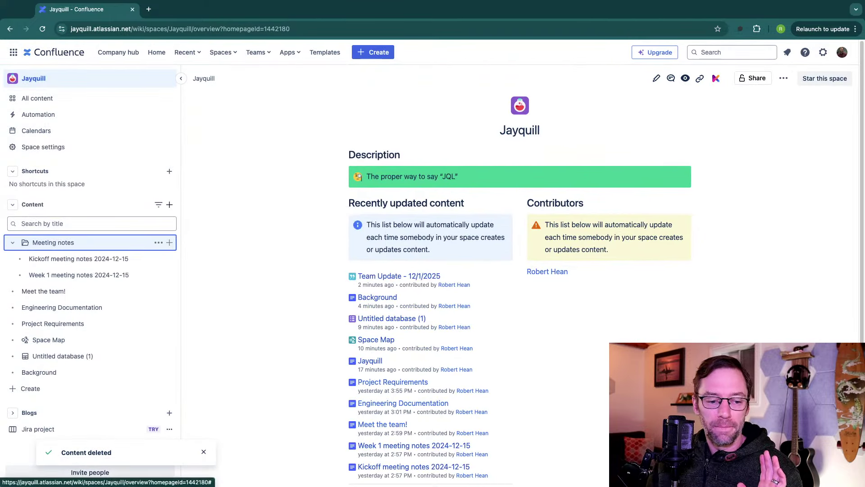
# Step: Open the Untitled database (1) from the content tree and rename it Jayquill Space Plan
pyautogui.click(58, 356)
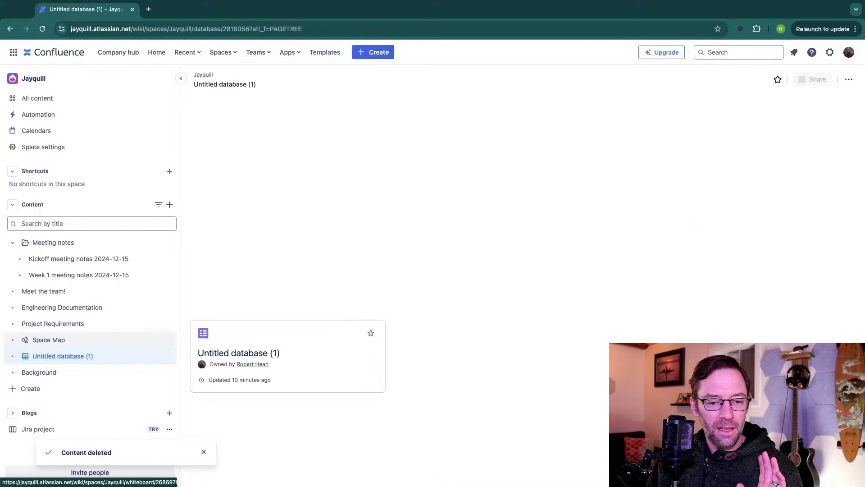
pyautogui.click(224, 84)
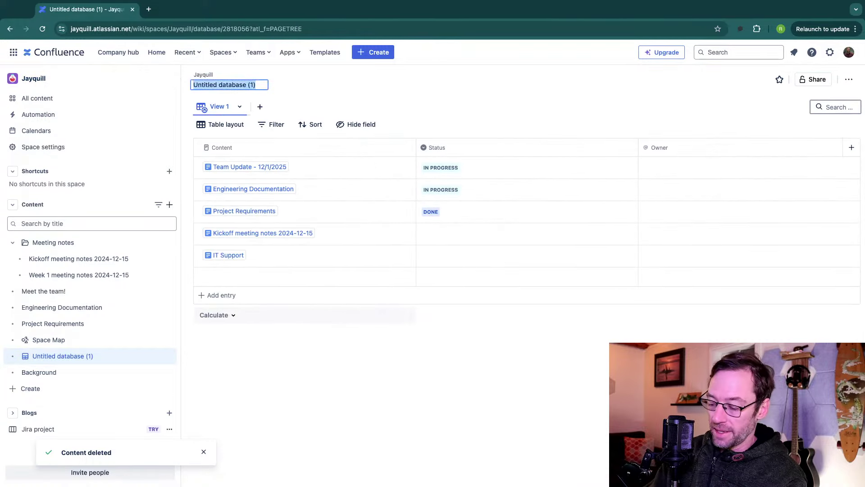
pyautogui.write('Jquil')
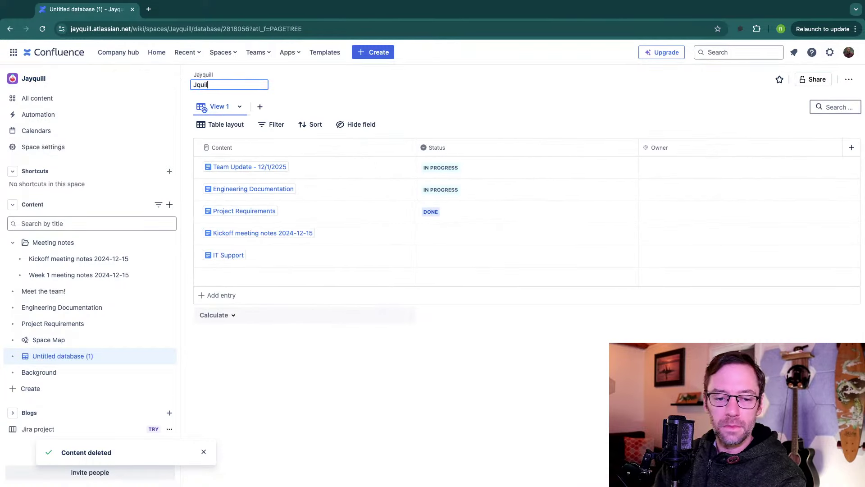
pyautogui.write('yquill Space ')
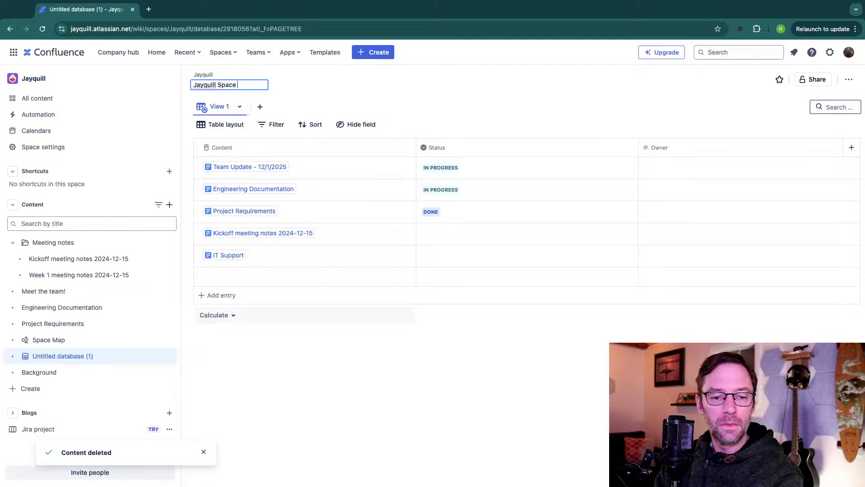
pyautogui.write('Plajn')
pyautogui.press('Return')
pyautogui.click(252, 85)
pyautogui.click(252, 85)
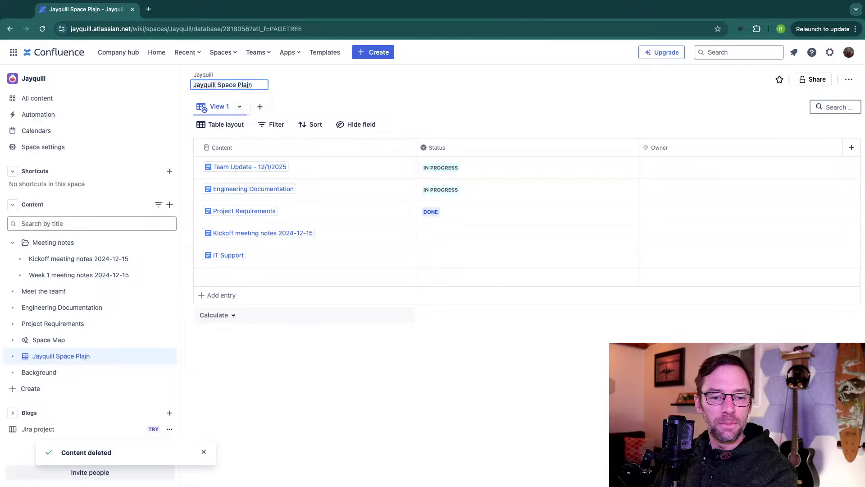
pyautogui.press('BackSpace')
pyautogui.press('BackSpace')
pyautogui.write('n')
pyautogui.press('Return')
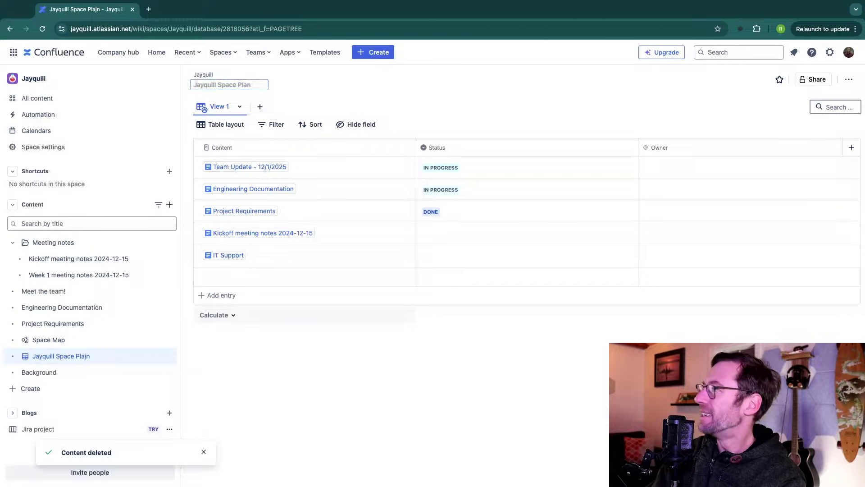